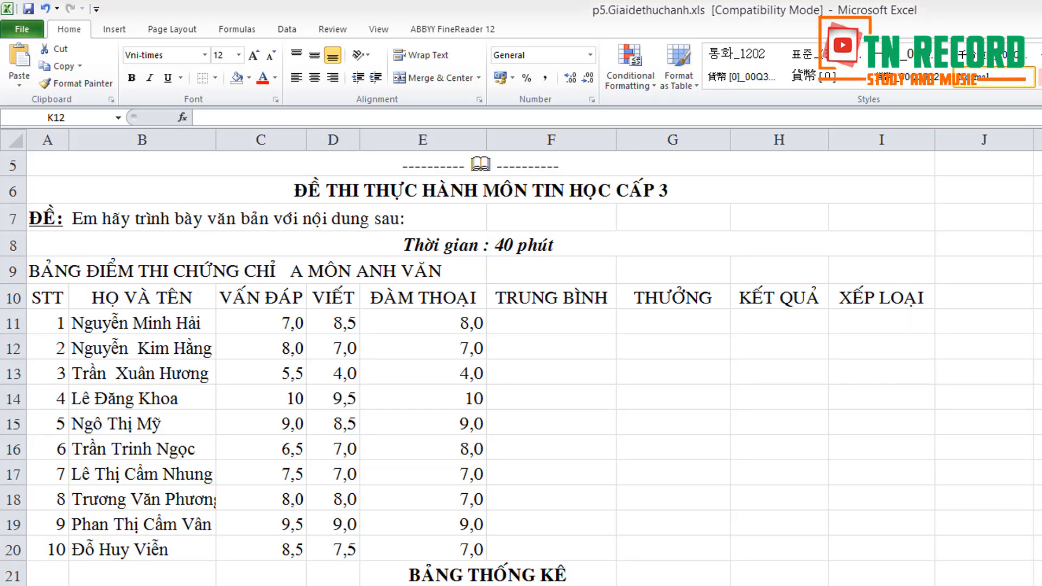
# Merge and center the score table title across A9:I9, make it bold and align it vertically in the middle.
pyautogui.click(58, 266)
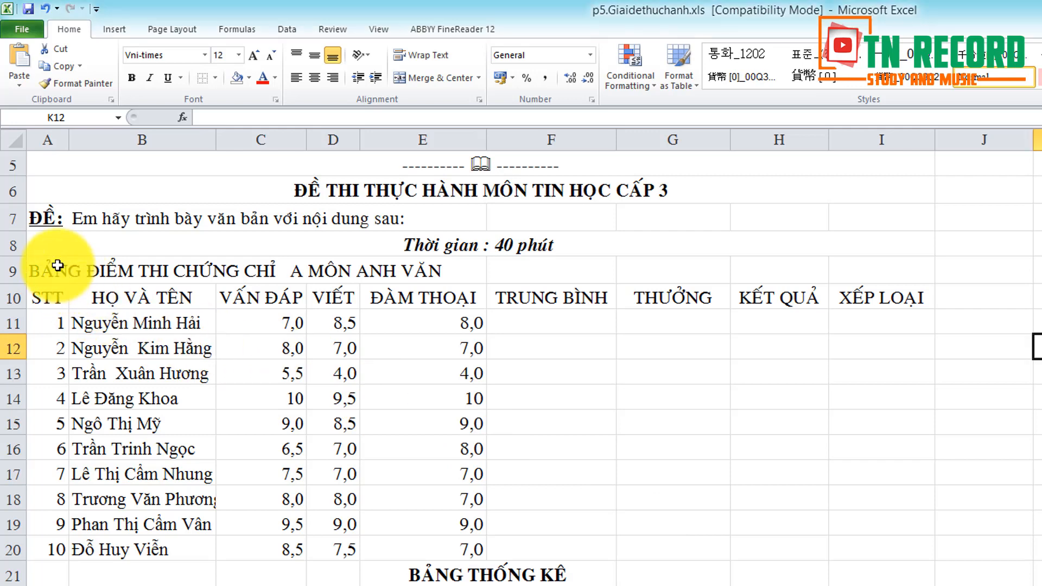
pyautogui.moveTo(45, 266); pyautogui.dragTo(905, 277)
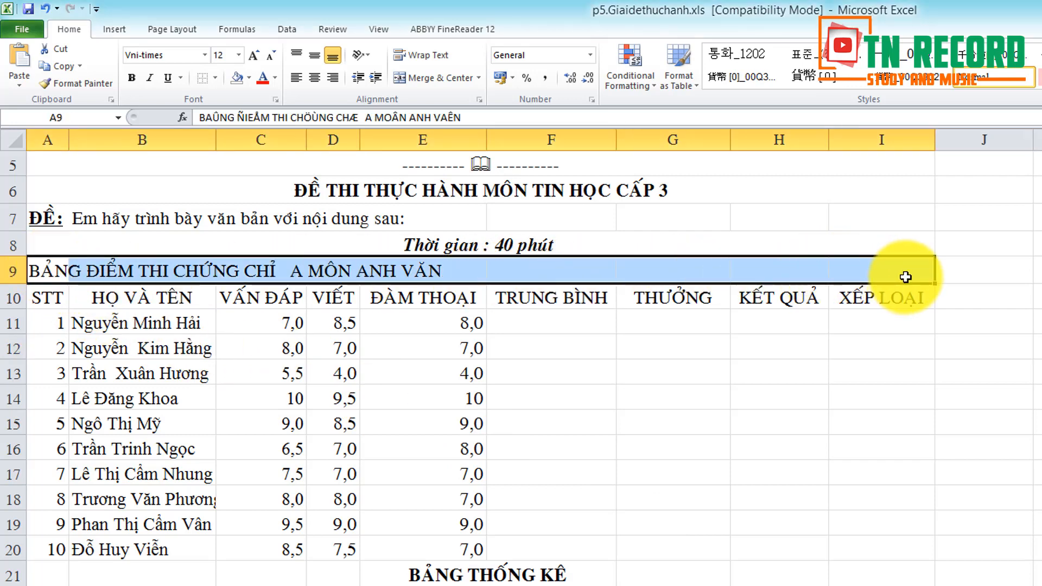
pyautogui.click(425, 77)
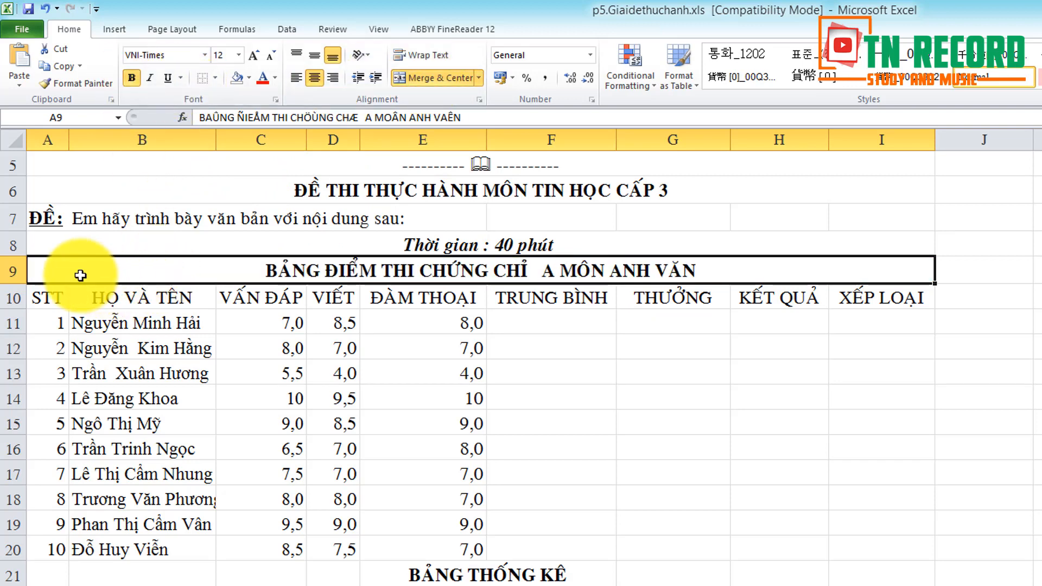
pyautogui.click(320, 58)
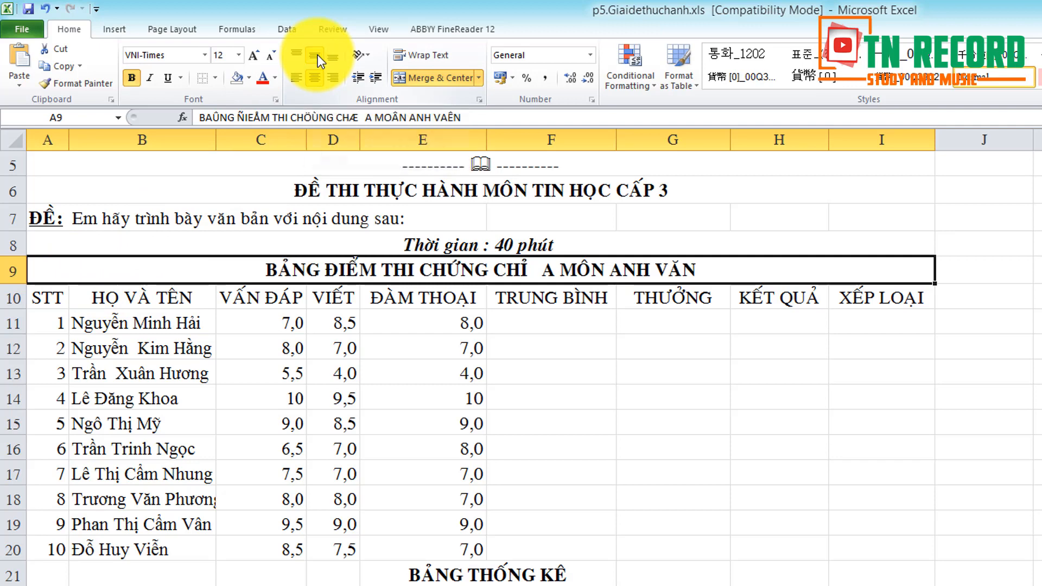
# Apply all borders to the score table range A10:I20.
pyautogui.moveTo(20, 282); pyautogui.dragTo(870, 560)
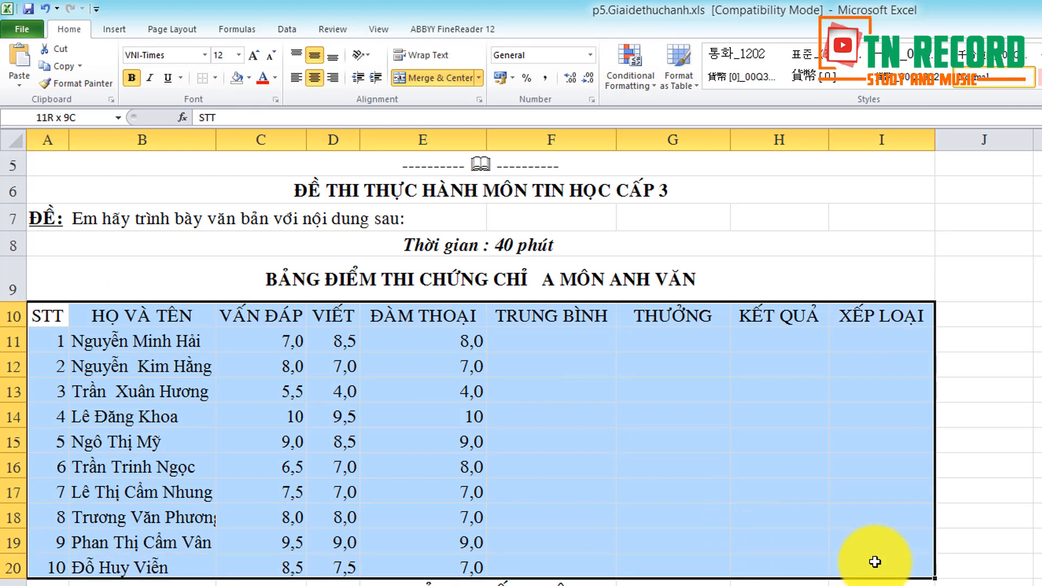
pyautogui.click(217, 78)
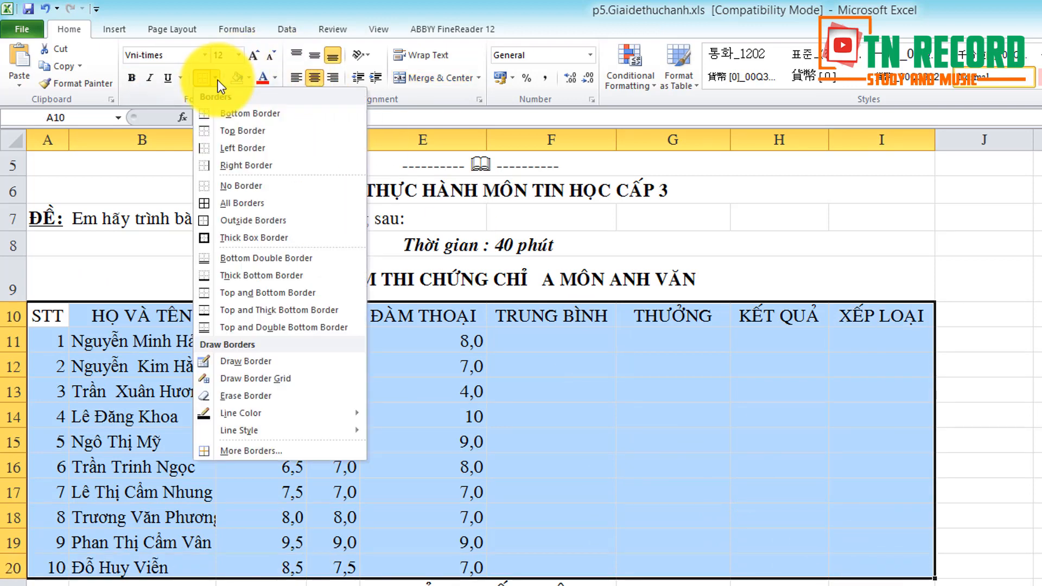
pyautogui.click(235, 203)
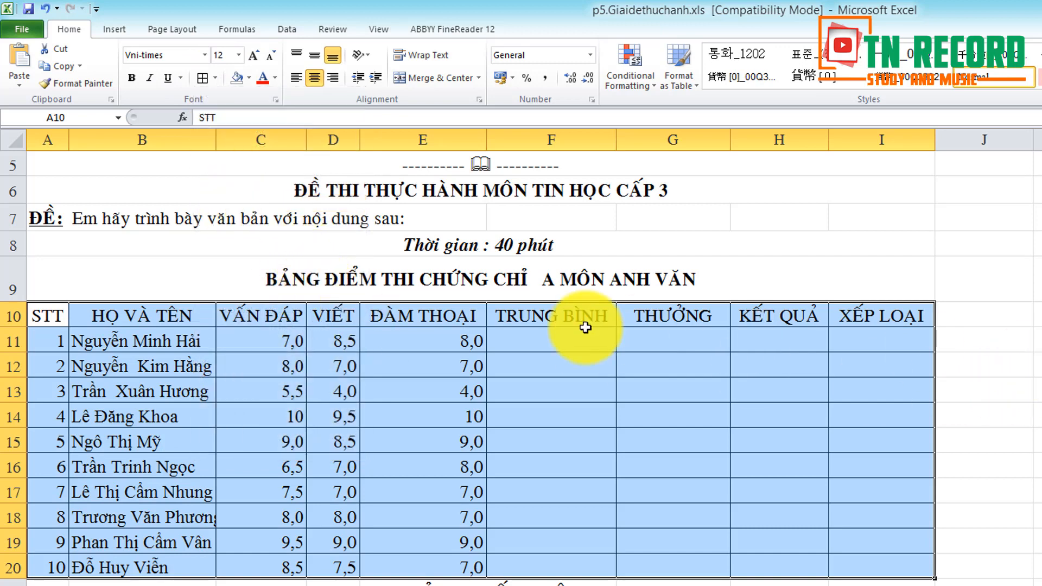
# Make the header cells A10:I10 bold and vertically centered, and increase the height of row 10.
pyautogui.click(100, 308)
pyautogui.moveTo(45, 315); pyautogui.dragTo(923, 315)
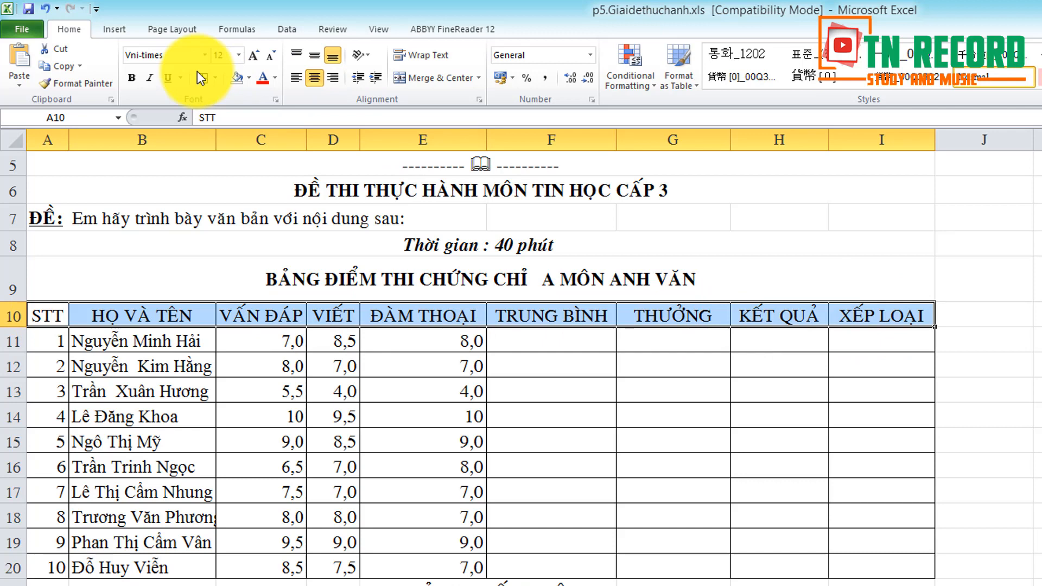
pyautogui.click(128, 77)
pyautogui.click(314, 56)
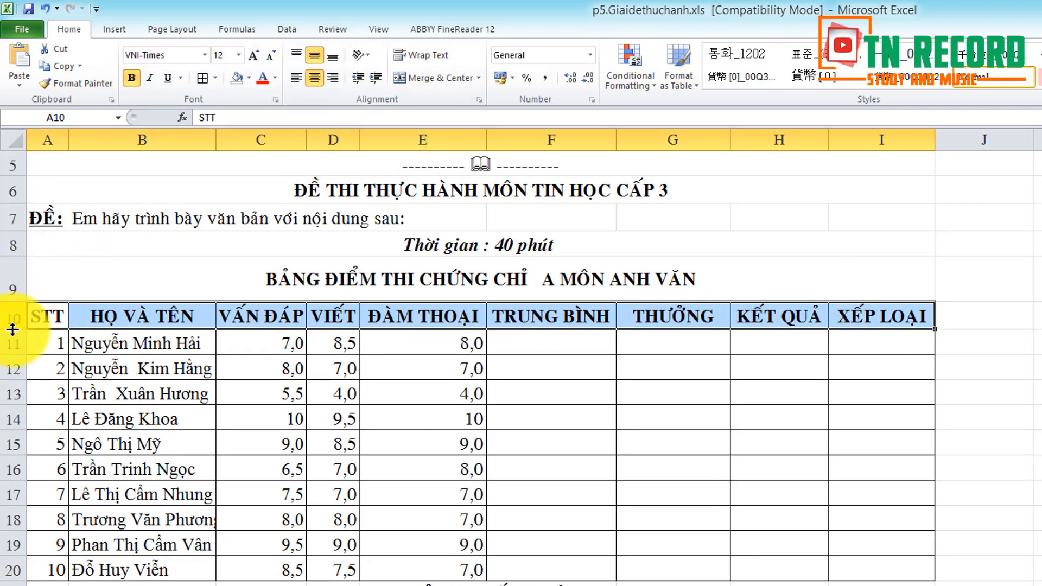
pyautogui.moveTo(9, 325); pyautogui.dragTo(9, 339)
pyautogui.click(1037, 433)
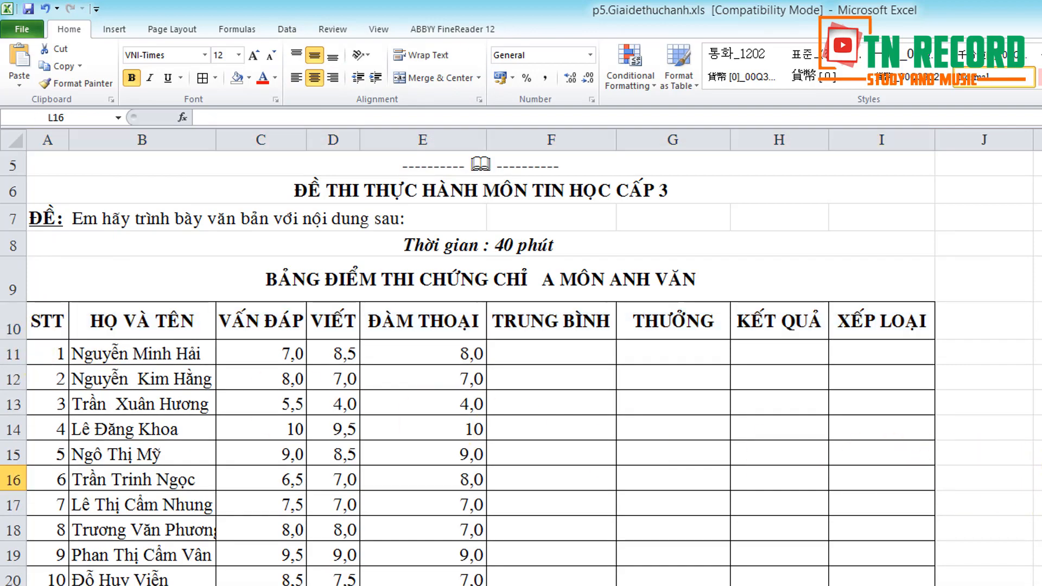
# Read the TRUNG BÌNH requirement in row 28 for the weight of each score and the rounding rule.
pyautogui.scroll(-2, 849, 385)
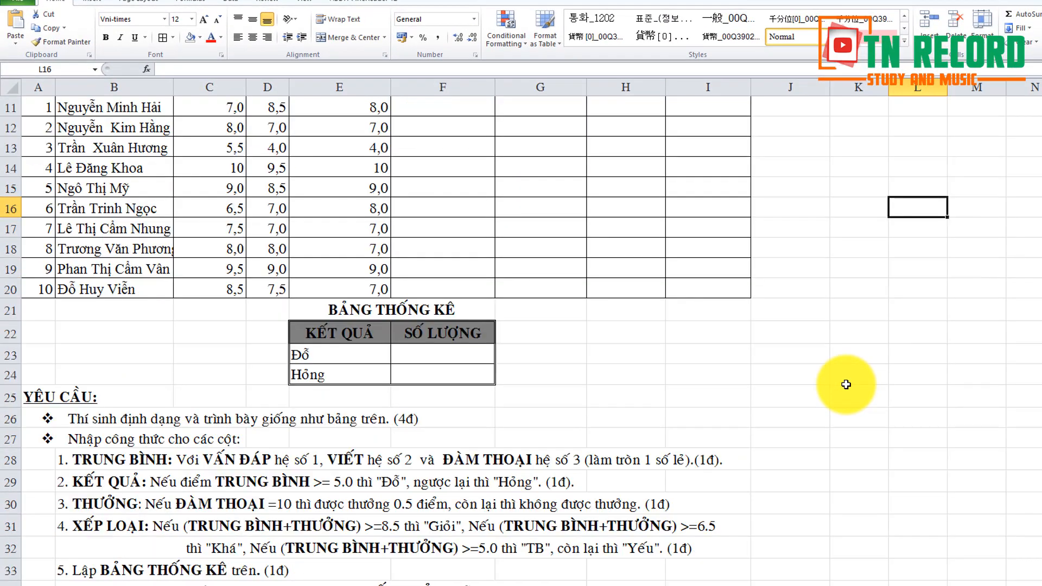
pyautogui.click(81, 460)
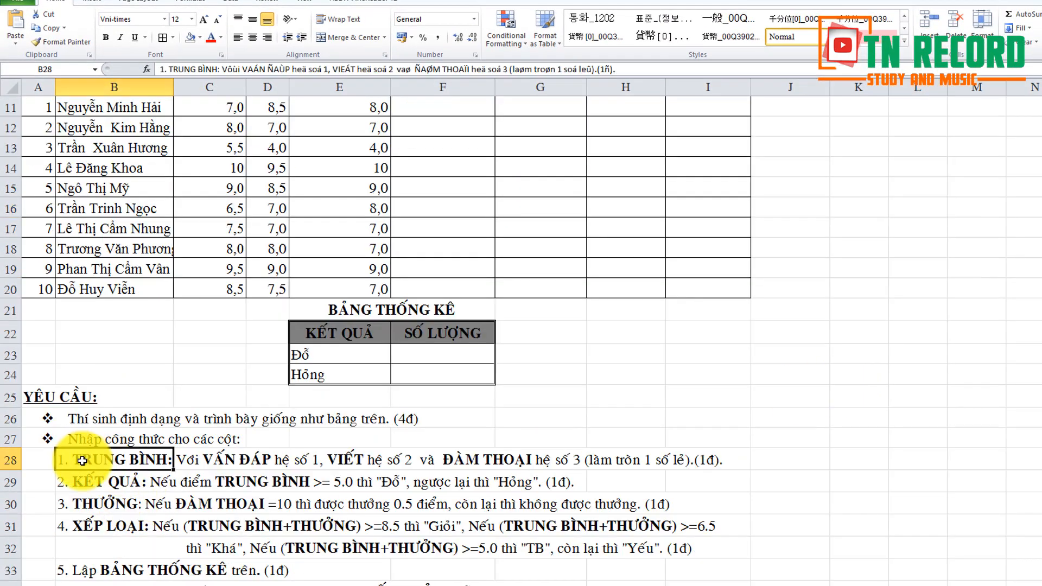
pyautogui.click(204, 461)
pyautogui.click(346, 460)
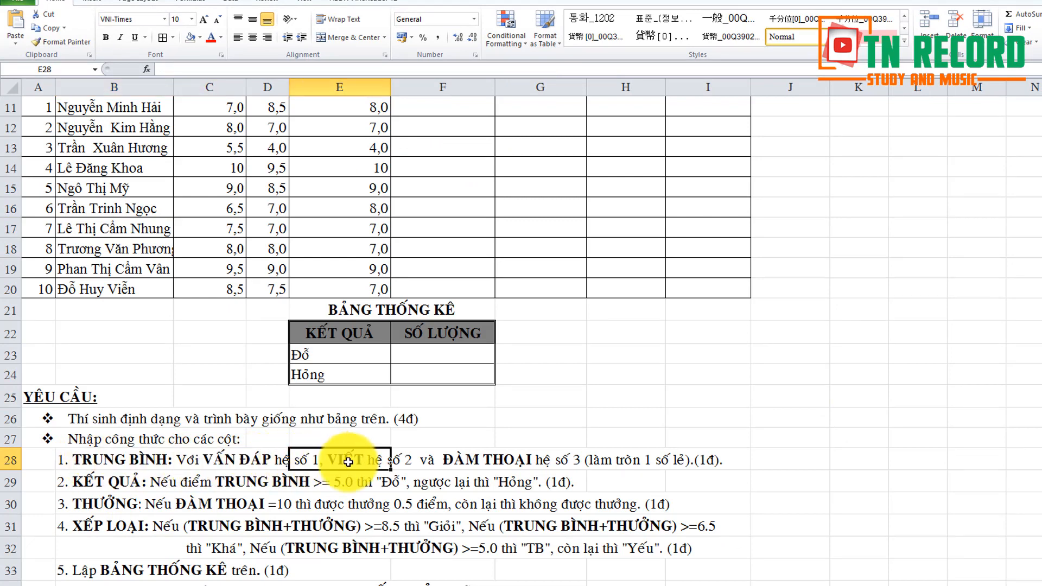
pyautogui.click(458, 459)
pyautogui.click(543, 459)
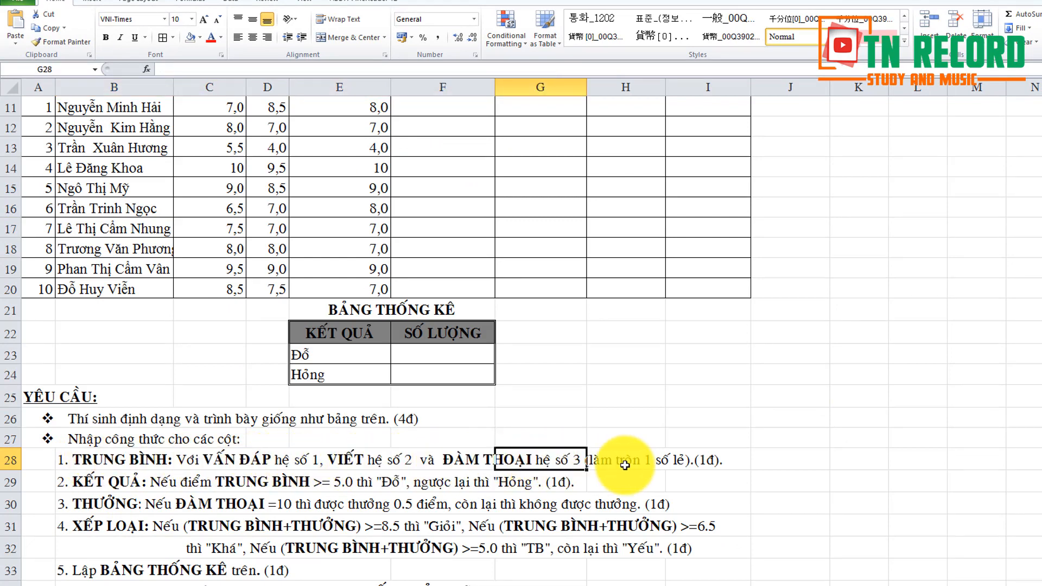
pyautogui.click(631, 460)
pyautogui.scroll(2, 631, 460)
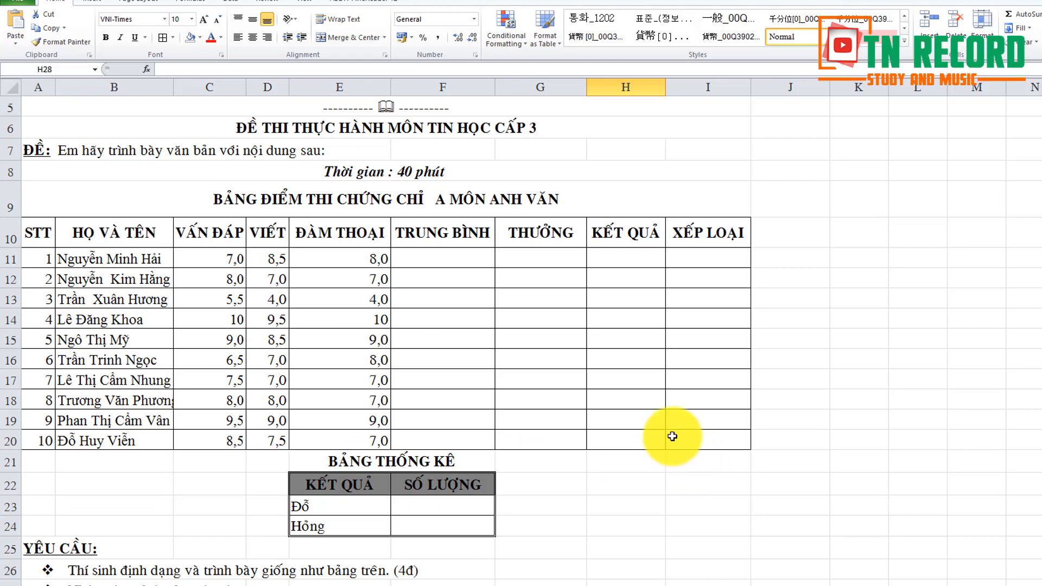
# Enter the weighted average formula =(C11+D11*2+E11*3)/6 in F11 of the TRUNG BÌNH column.
pyautogui.click(443, 259)
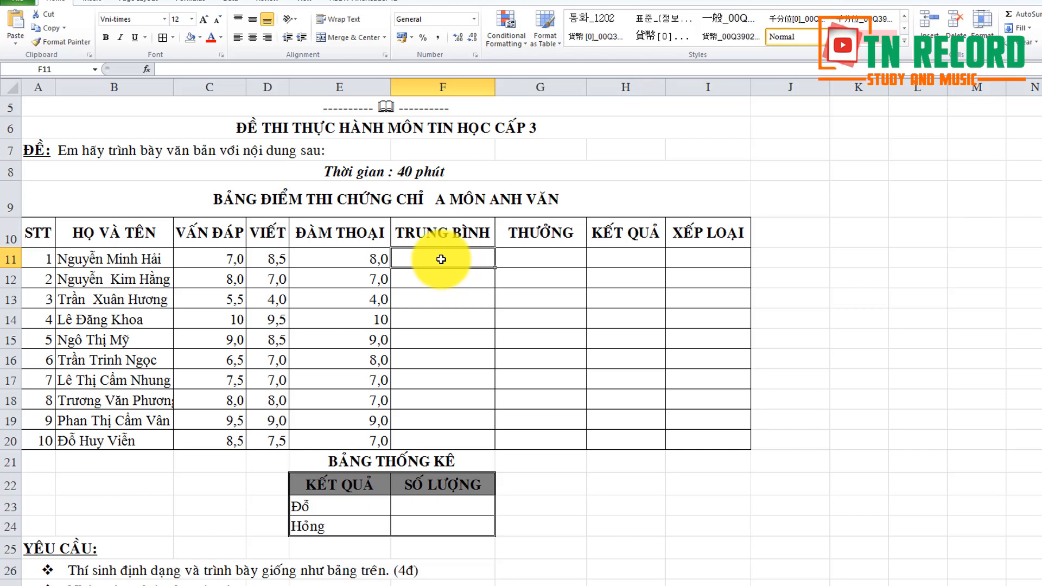
pyautogui.write('=(')
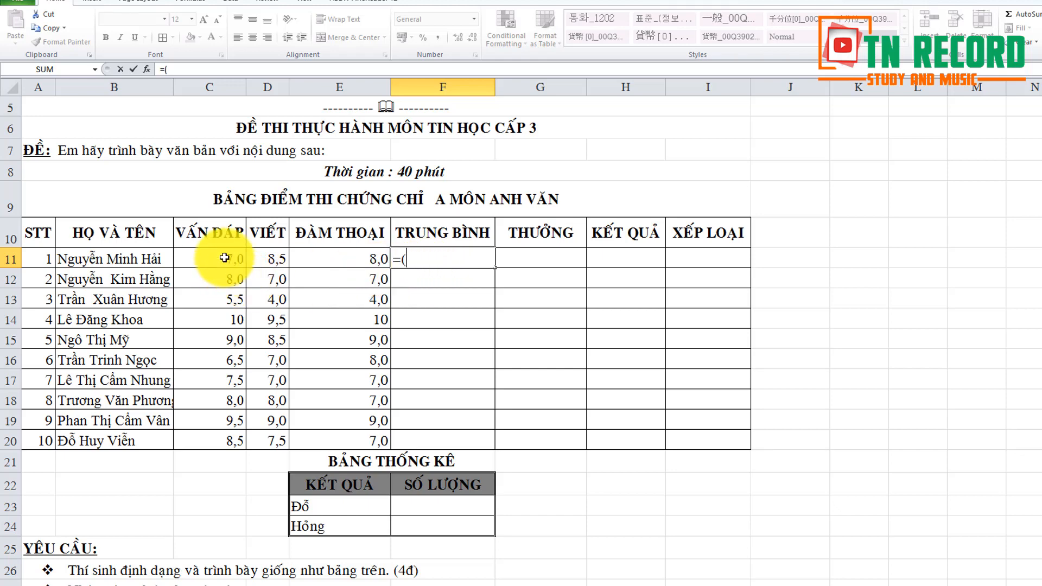
pyautogui.click(224, 258)
pyautogui.write('+')
pyautogui.click(273, 258)
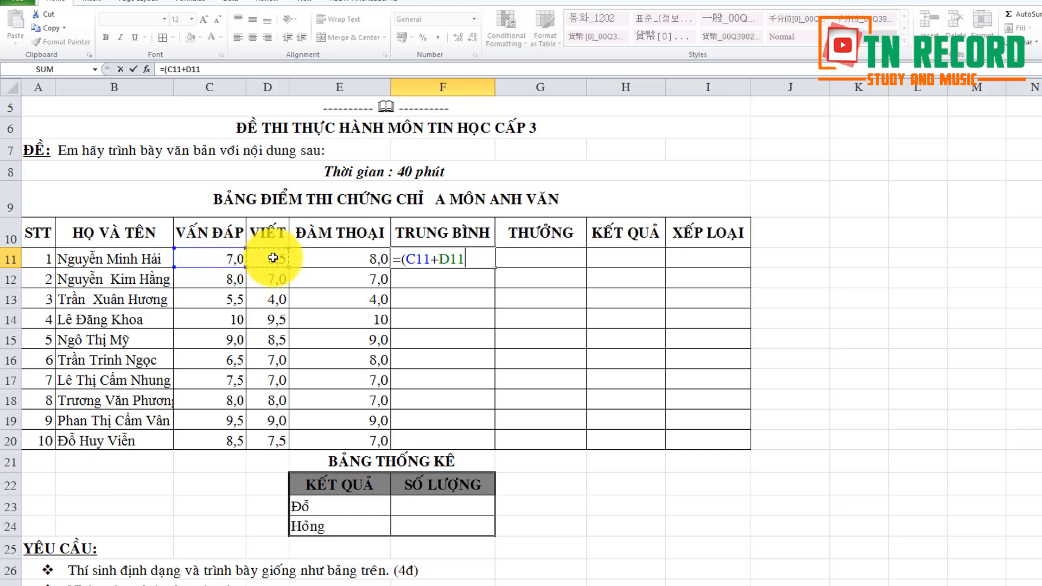
pyautogui.write('*2+')
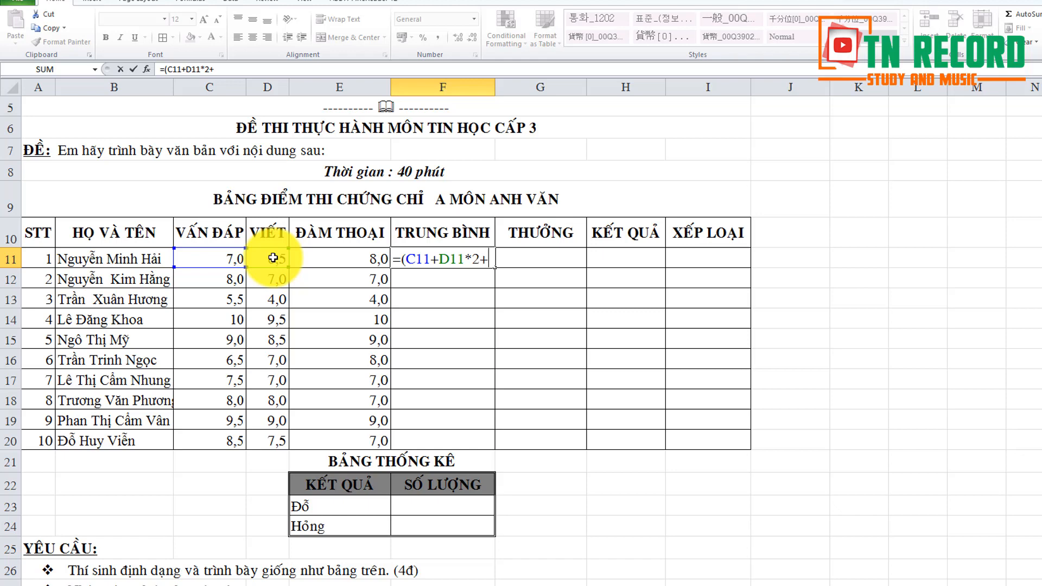
pyautogui.click(341, 260)
pyautogui.write('*3)/')
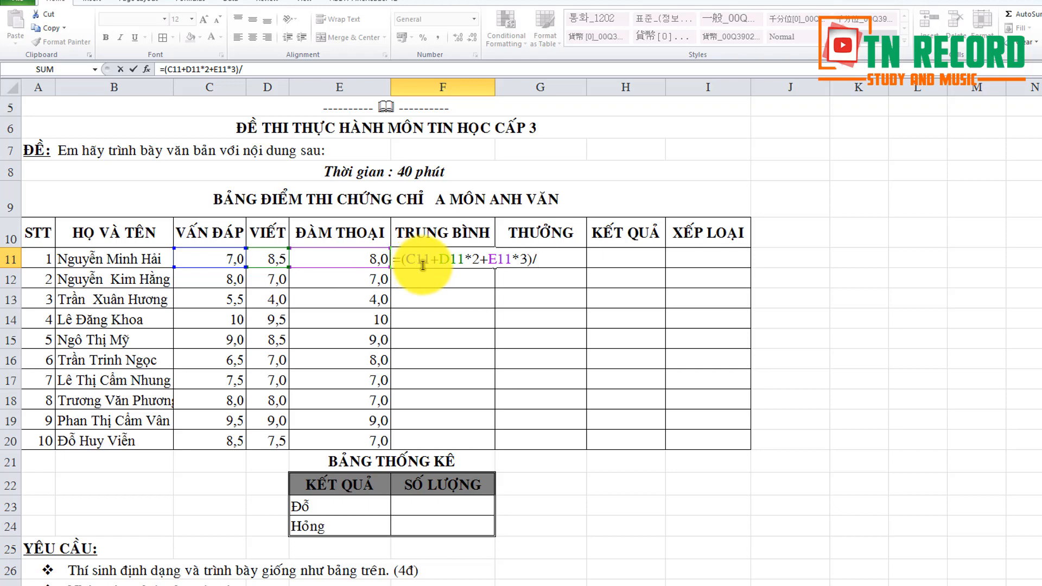
pyautogui.write('6')
pyautogui.hotkey('ctrl', 'Return')
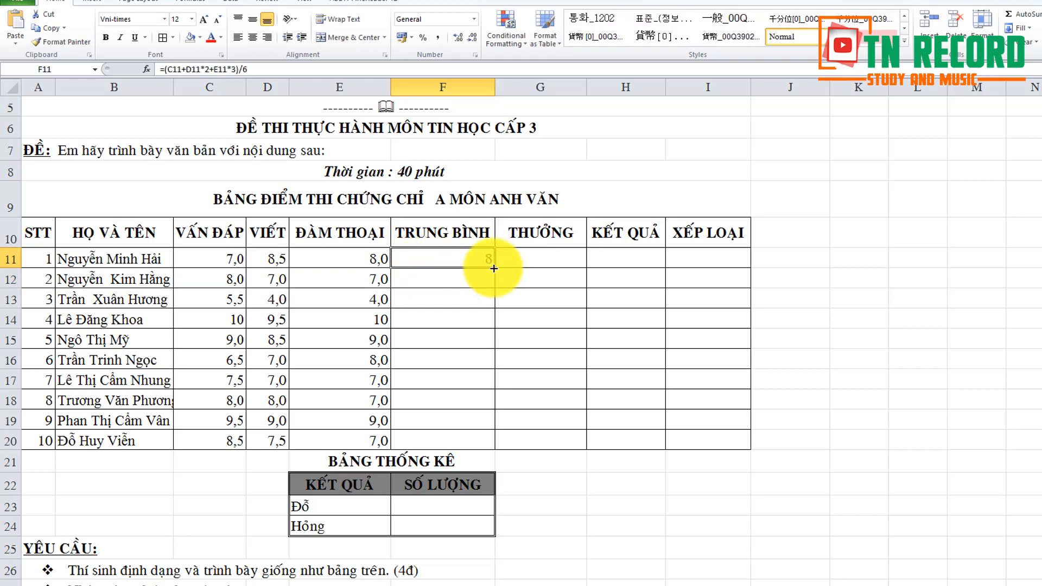
# Fill the average formula from F11 down to F20 and widen column F.
pyautogui.moveTo(496, 269); pyautogui.dragTo(491, 447)
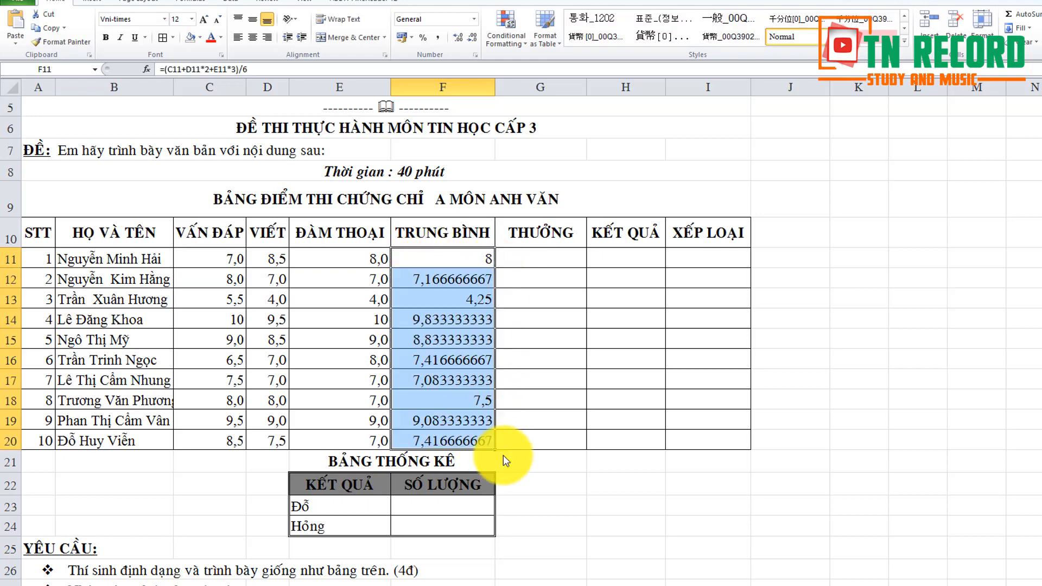
pyautogui.click(670, 504)
pyautogui.moveTo(494, 87); pyautogui.dragTo(547, 92)
# Round the average in F11 to one decimal by changing its formula to =ROUND((C11+D11*2+E11*3)/6;1).
pyautogui.click(478, 258)
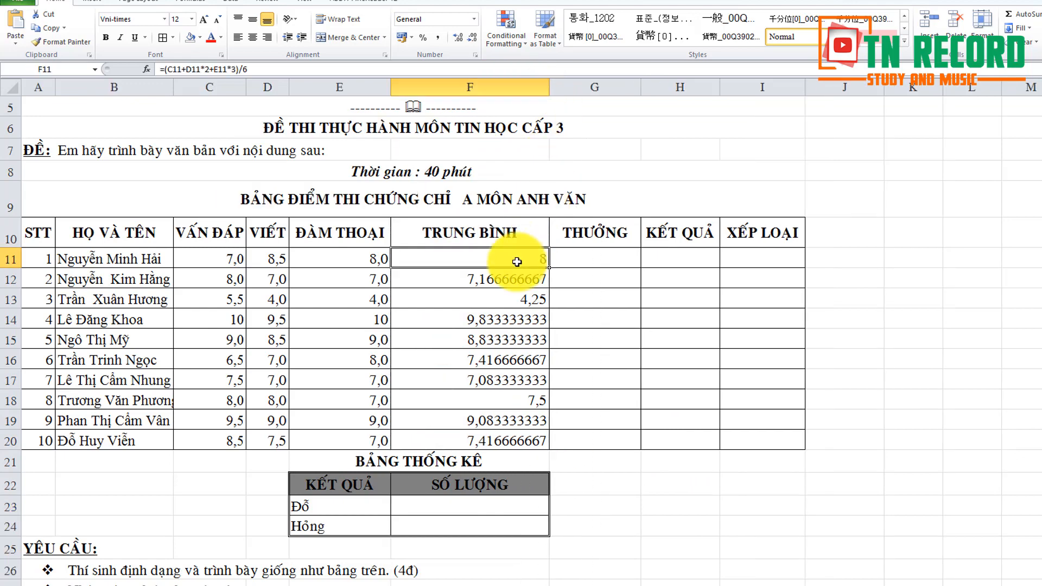
pyautogui.click(164, 70)
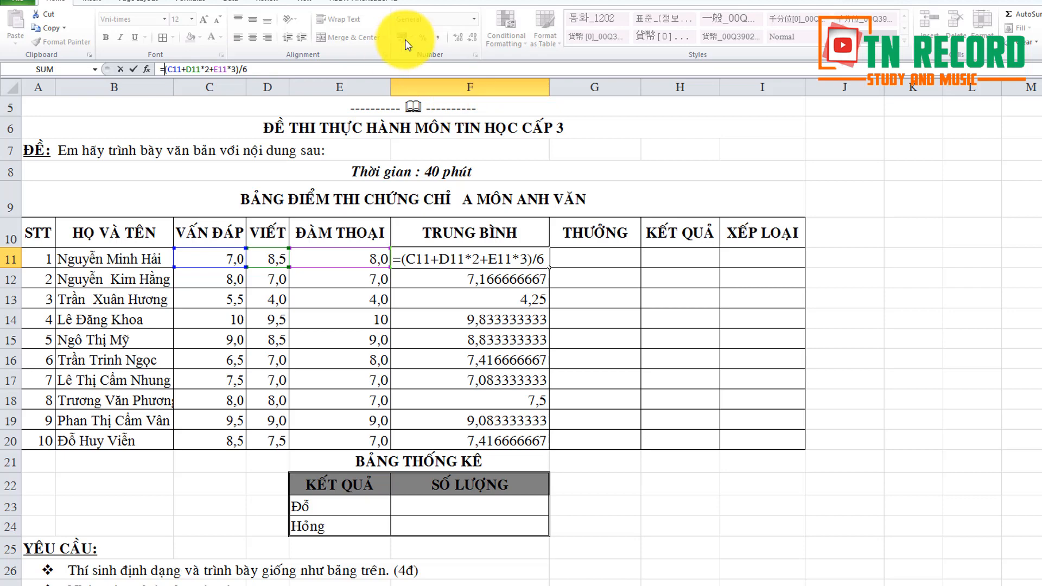
pyautogui.click(400, 262)
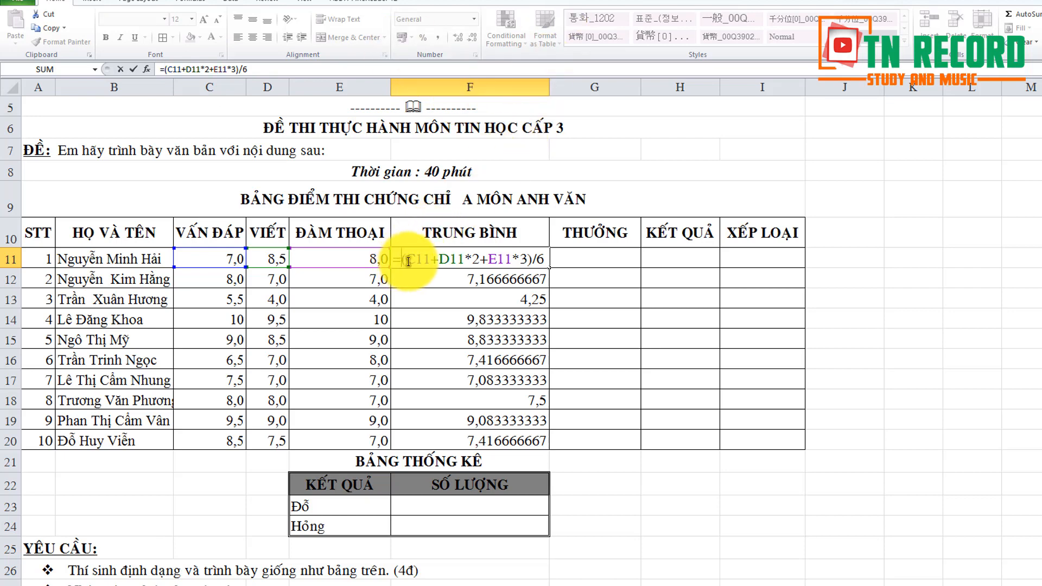
pyautogui.write('R')
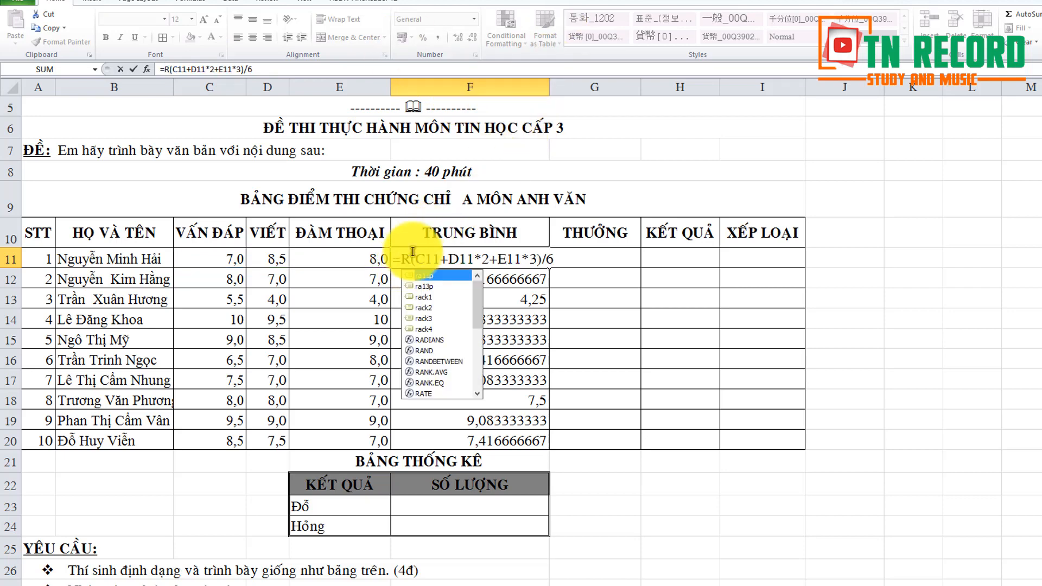
pyautogui.write('ound')
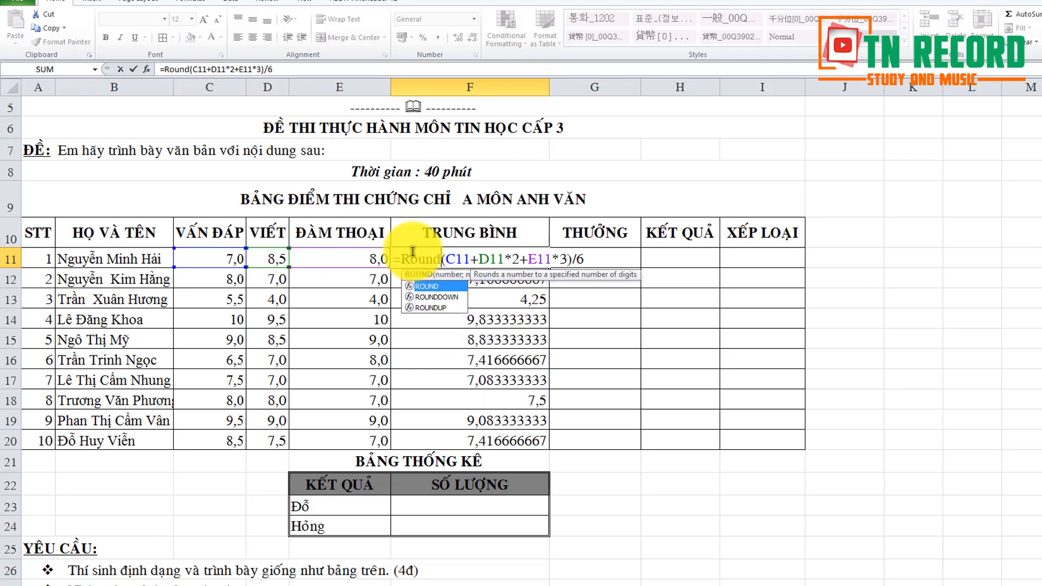
pyautogui.write('(')
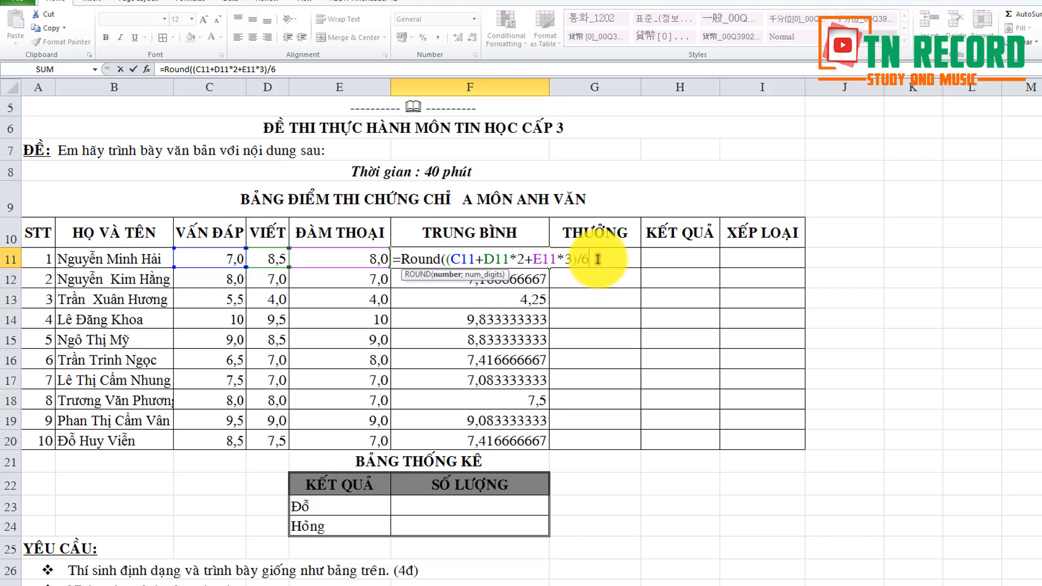
pyautogui.write(';1')
pyautogui.press('Return')
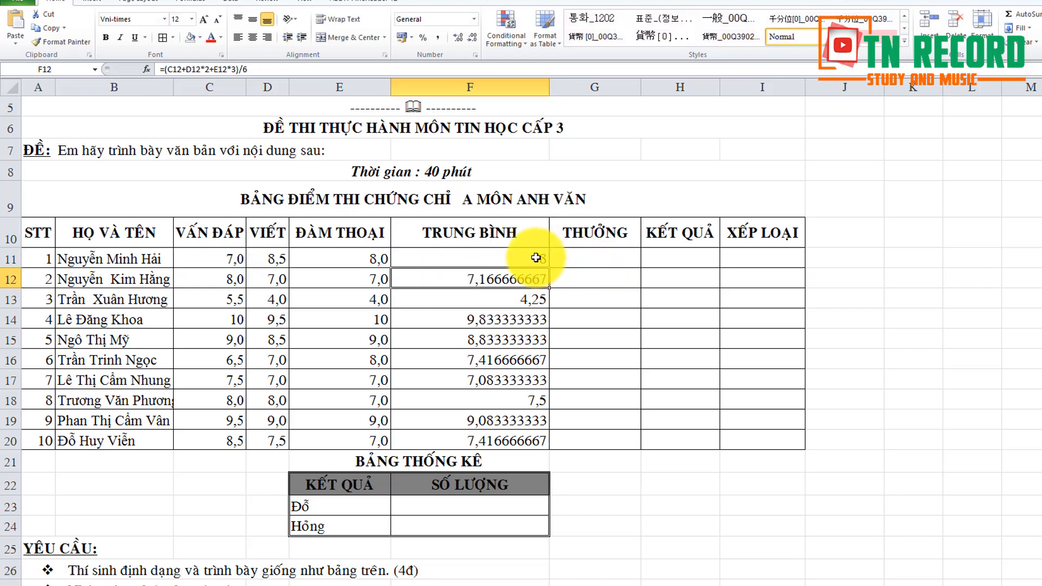
# Fill the rounded average formula from F11 down to F20.
pyautogui.click(536, 257)
pyautogui.moveTo(548, 268); pyautogui.dragTo(546, 450)
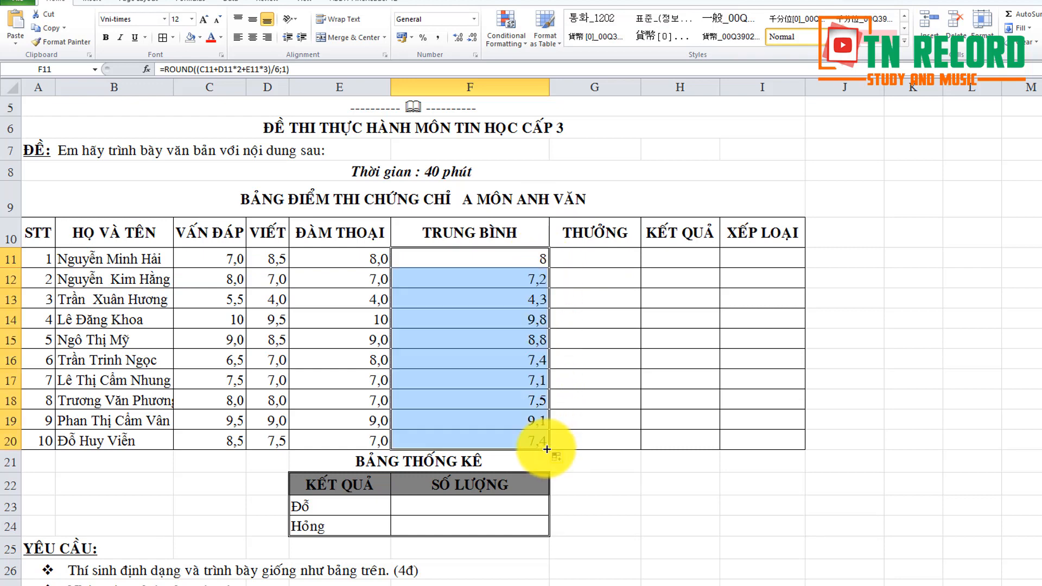
pyautogui.click(727, 508)
# Examine the parts of the ROUND formula in F11: the function name, the weighted average expression and the decimals argument.
pyautogui.click(532, 275)
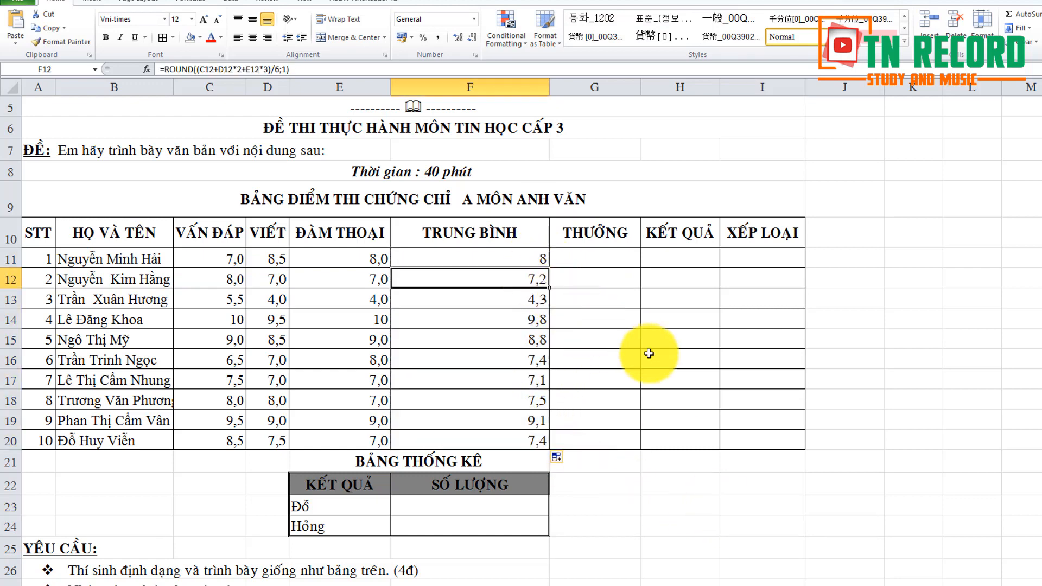
pyautogui.click(525, 261)
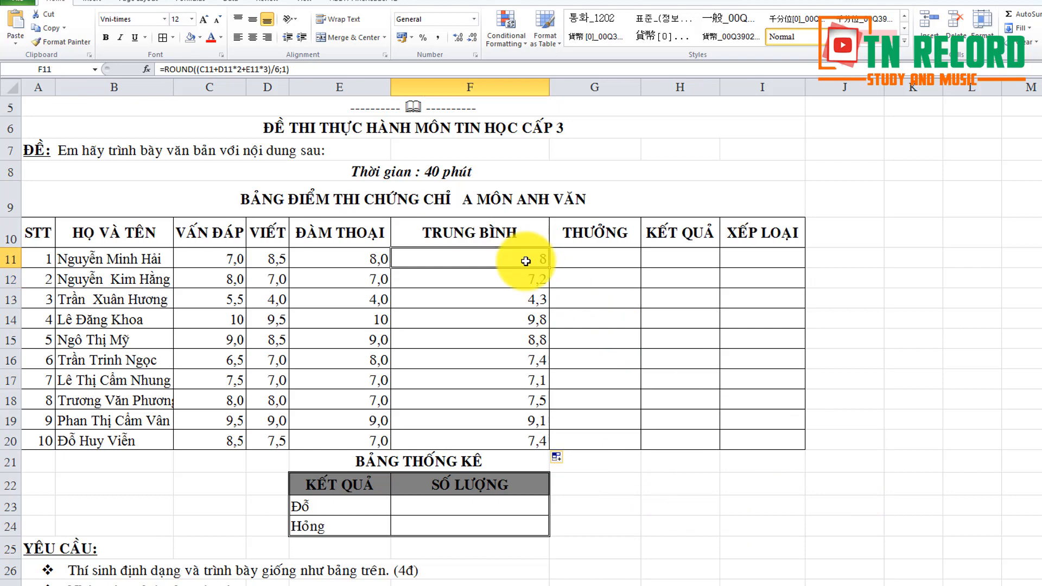
pyautogui.doubleClick(525, 261)
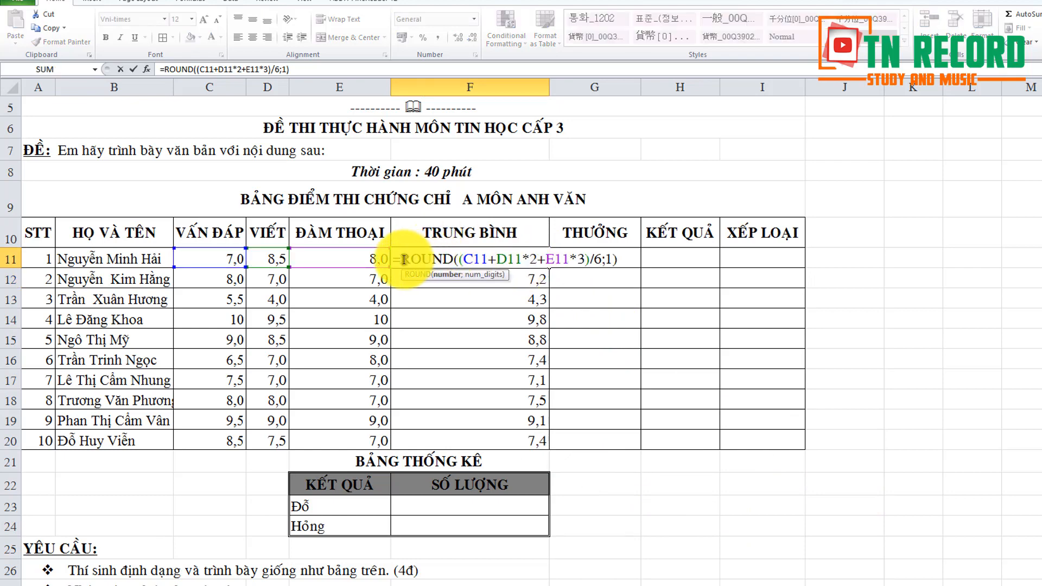
pyautogui.doubleClick(423, 260)
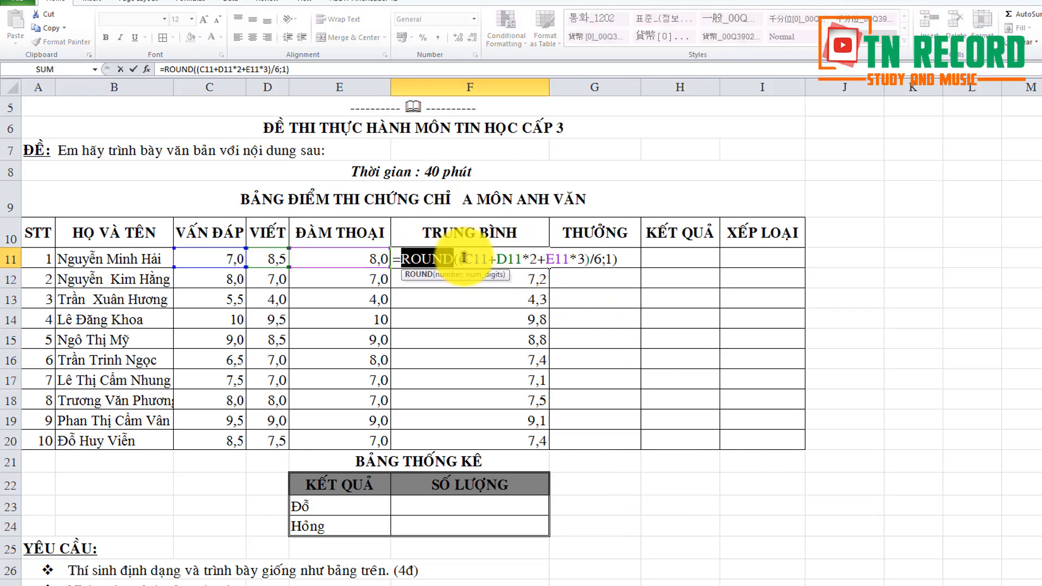
pyautogui.moveTo(460, 259); pyautogui.dragTo(585, 269)
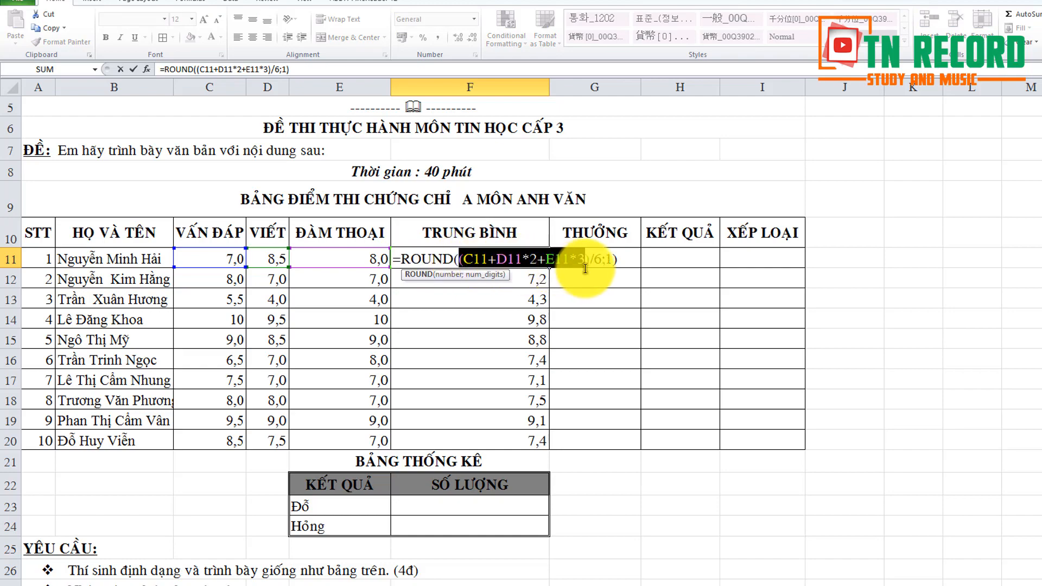
pyautogui.doubleClick(610, 259)
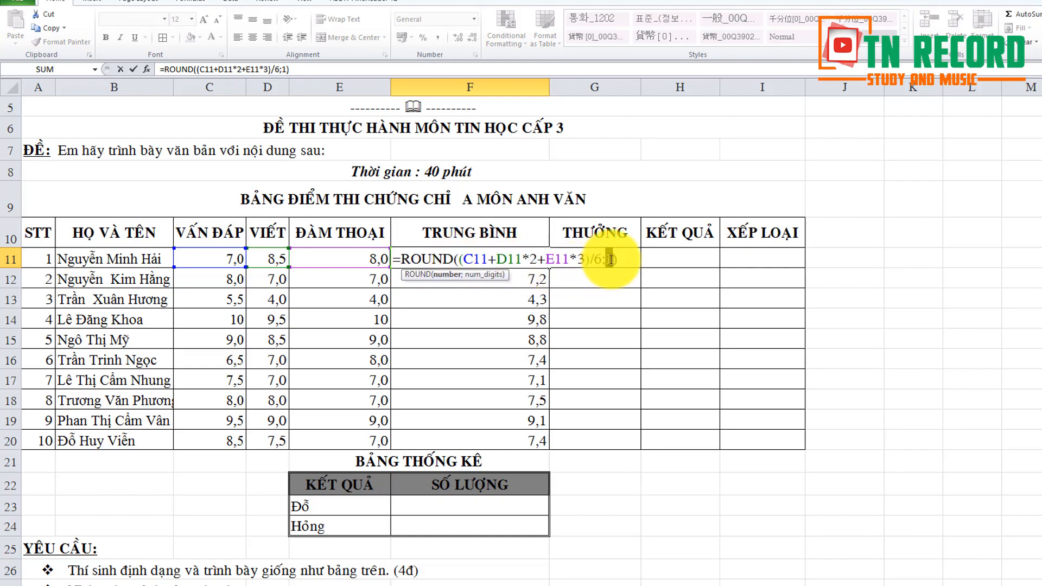
pyautogui.scroll(-3, 667, 448)
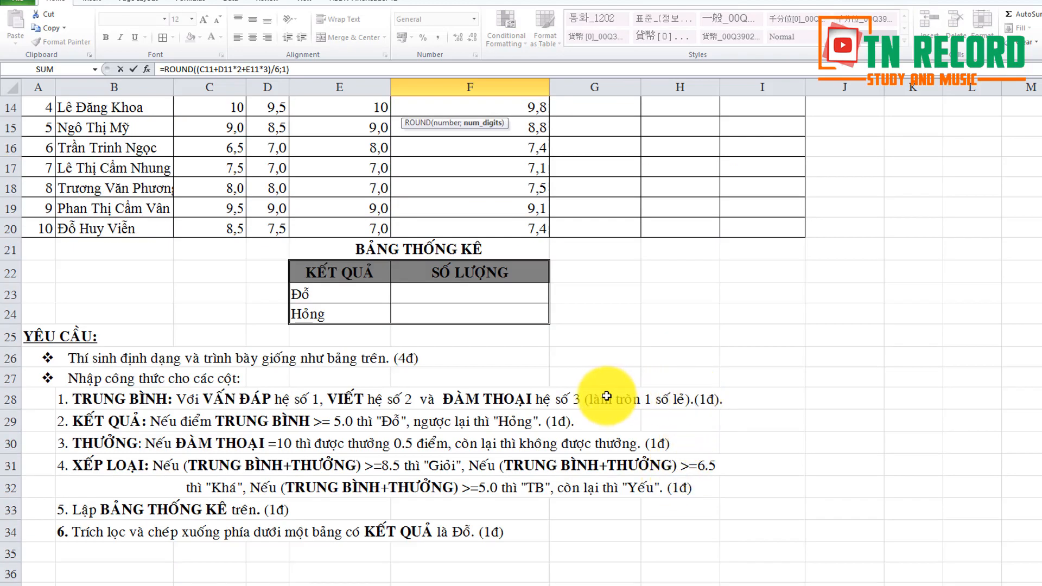
pyautogui.click(77, 421)
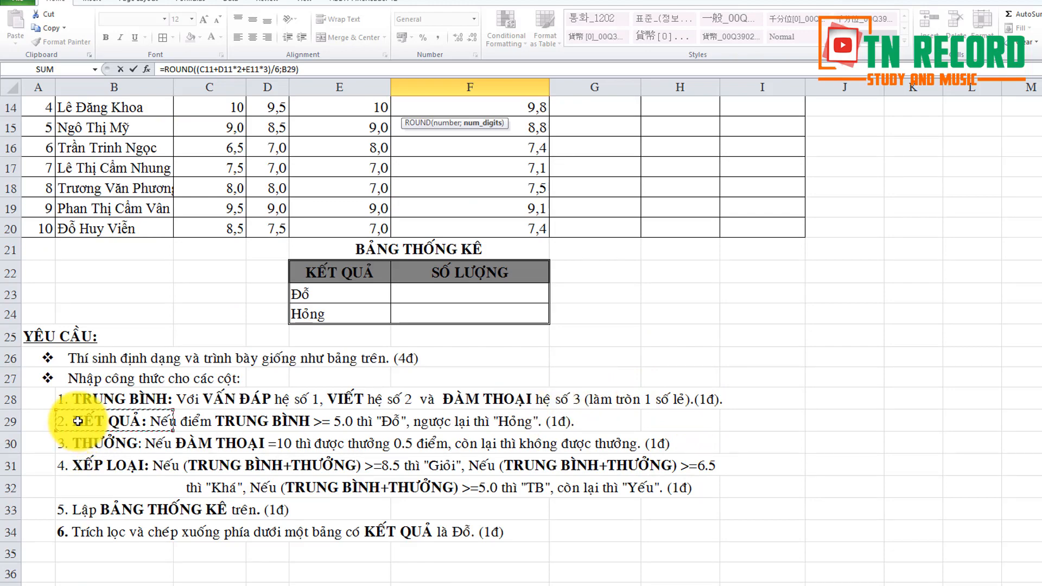
pyautogui.press('Escape')
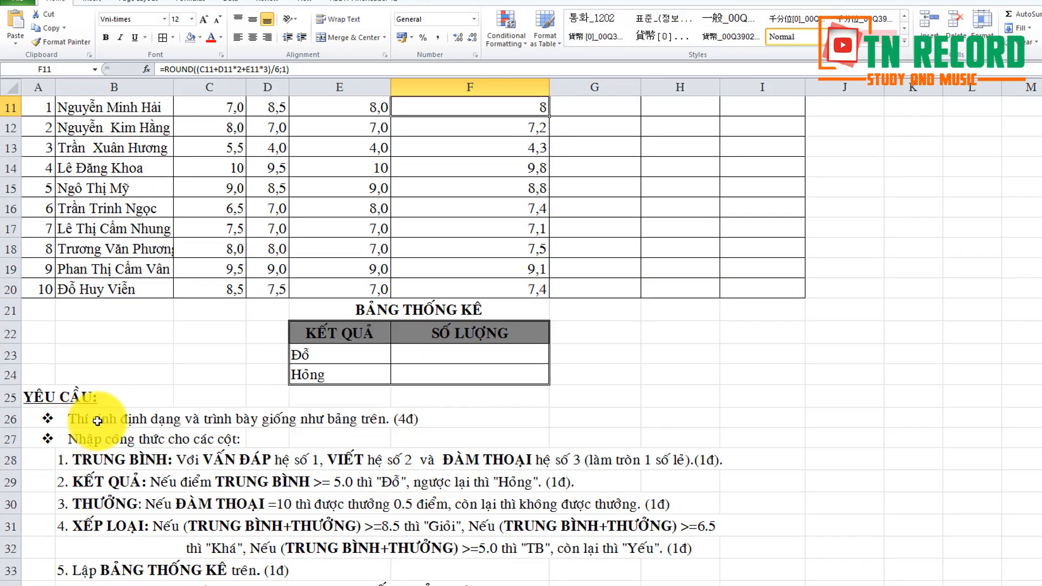
# Read the KẾT QUẢ requirement in row 29, checking its TRUNG BÌNH condition and the two result texts.
pyautogui.scroll(2, 171, 411)
pyautogui.scroll(-2, 171, 410)
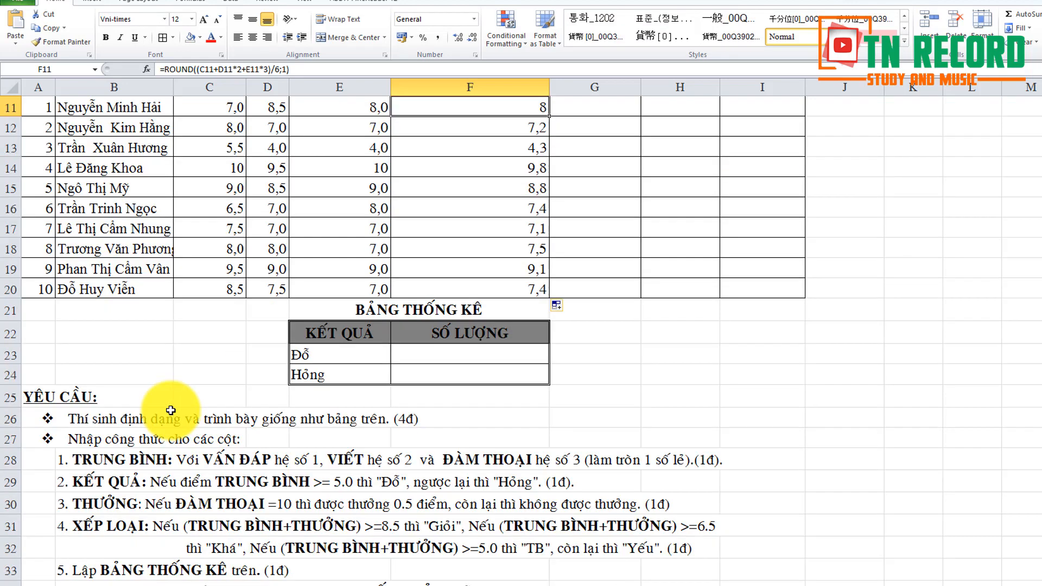
pyautogui.click(95, 483)
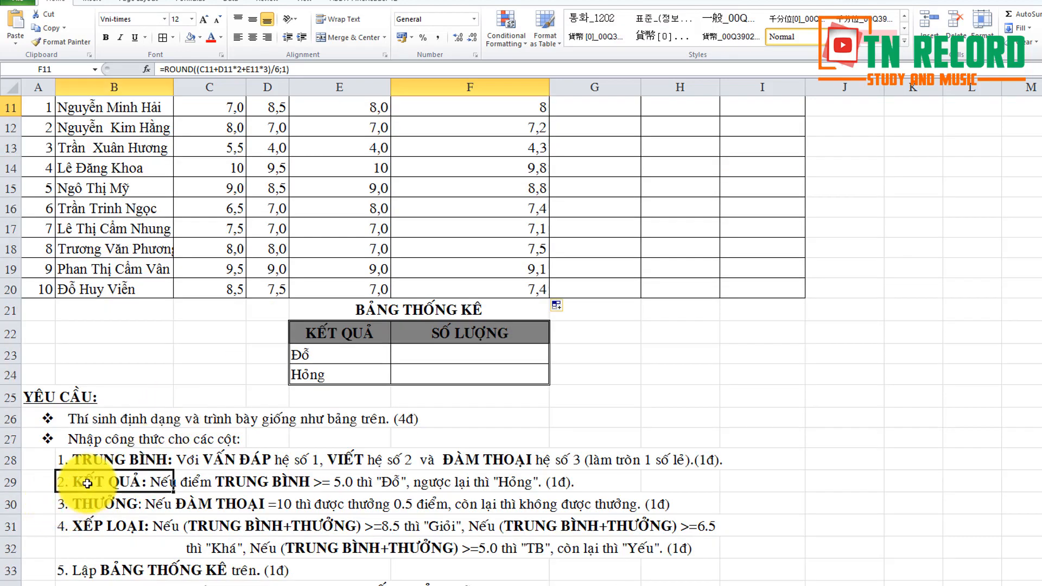
pyautogui.click(334, 482)
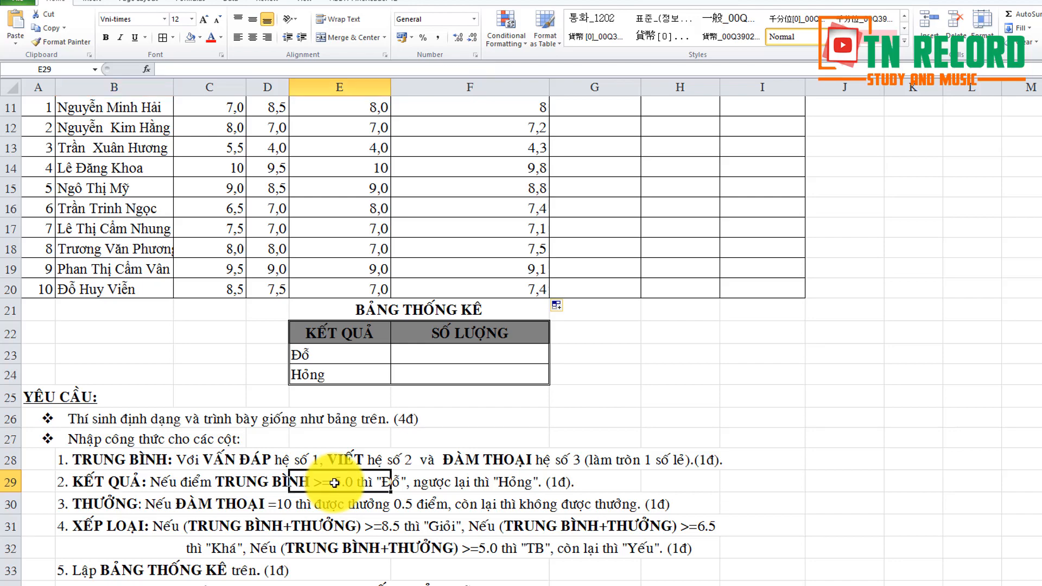
pyautogui.click(489, 483)
pyautogui.scroll(3, 723, 484)
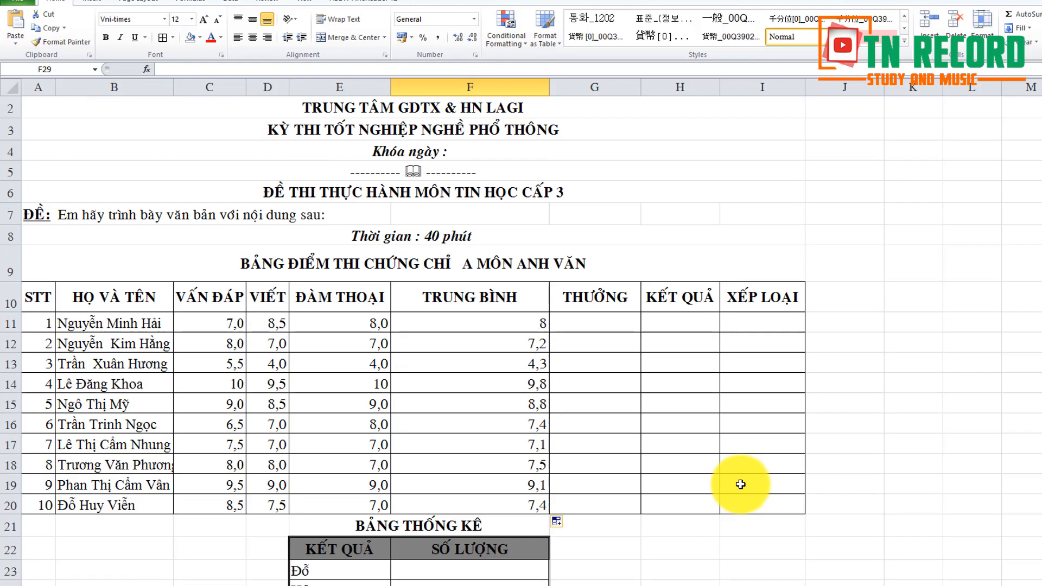
# Enter the formula =IF(F11>=5;"Đỗ";"Rớt") in H11 of the KẾT QUẢ column.
pyautogui.doubleClick(690, 319)
pyautogui.write('=if')
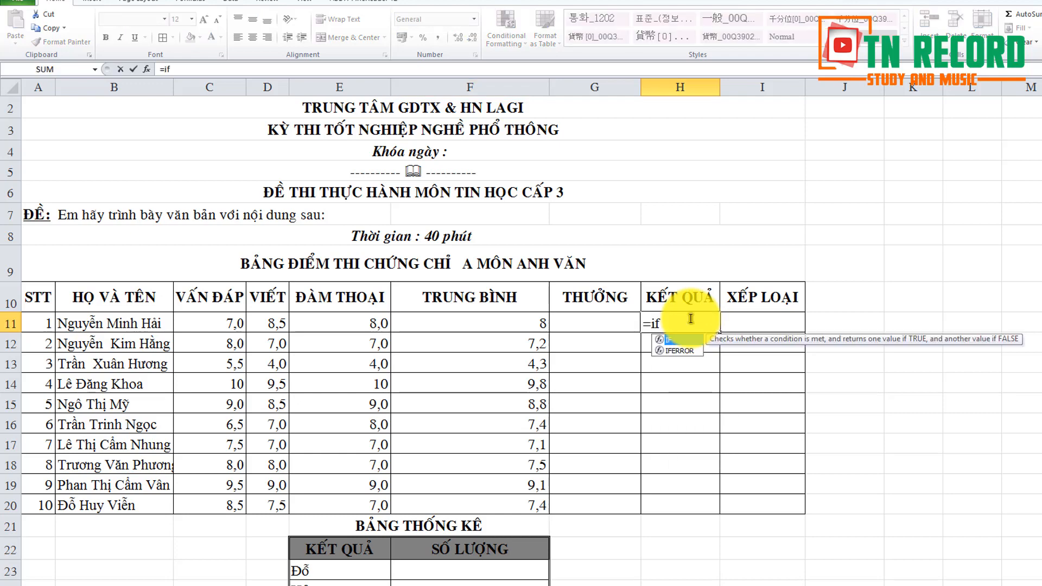
pyautogui.write('(')
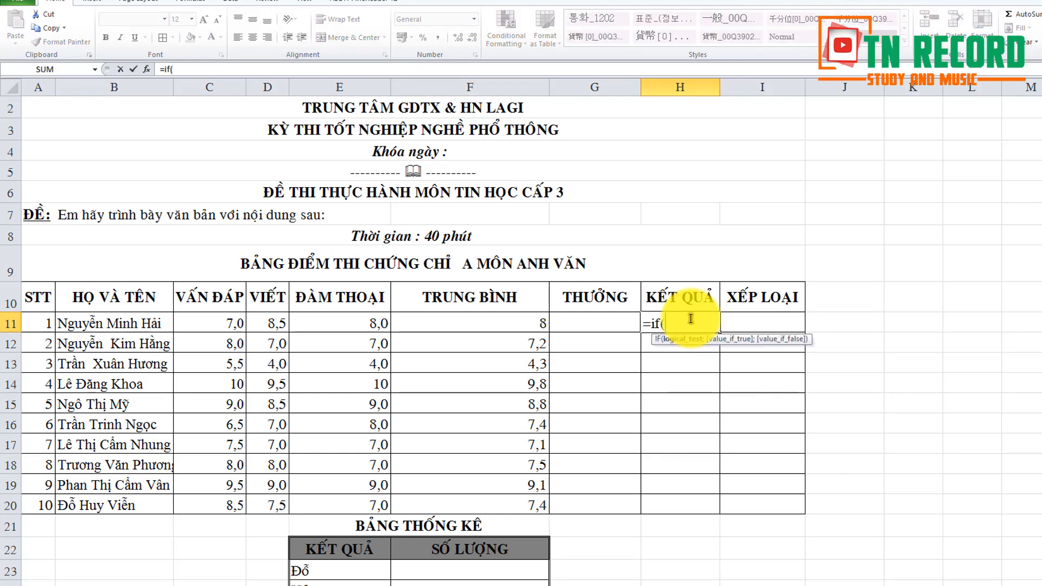
pyautogui.click(539, 322)
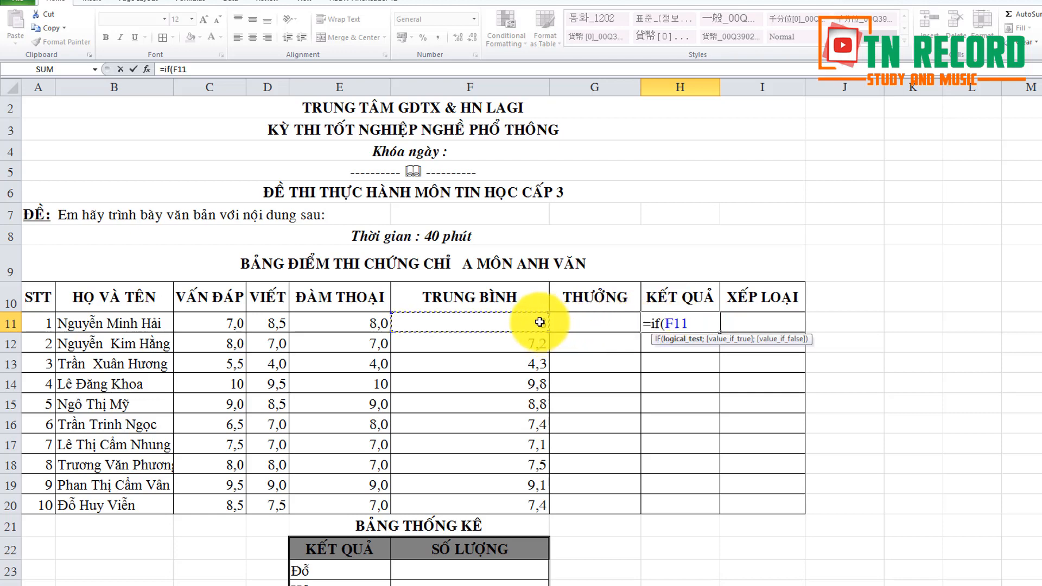
pyautogui.write('>=')
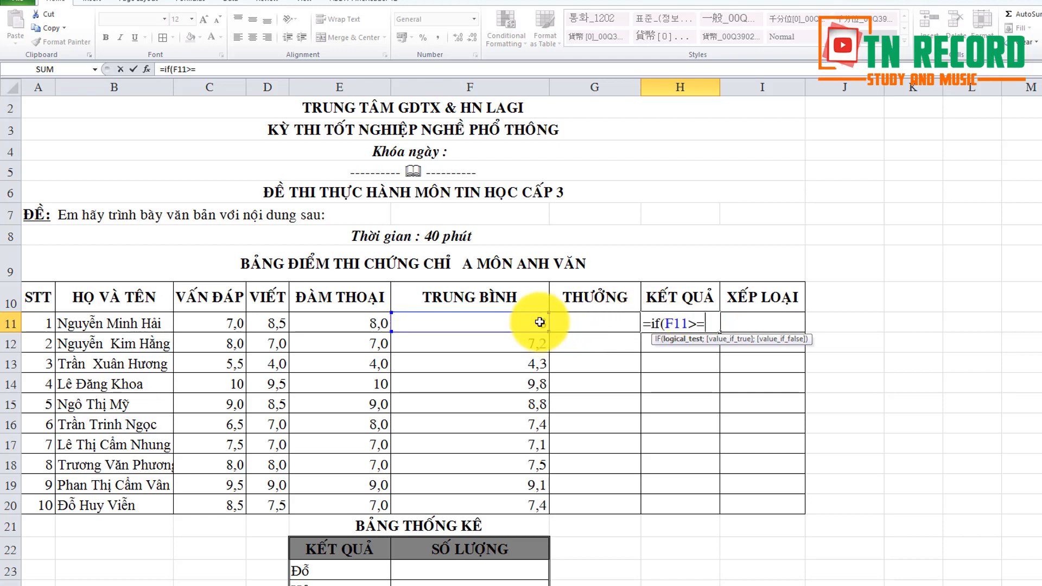
pyautogui.write('5;')
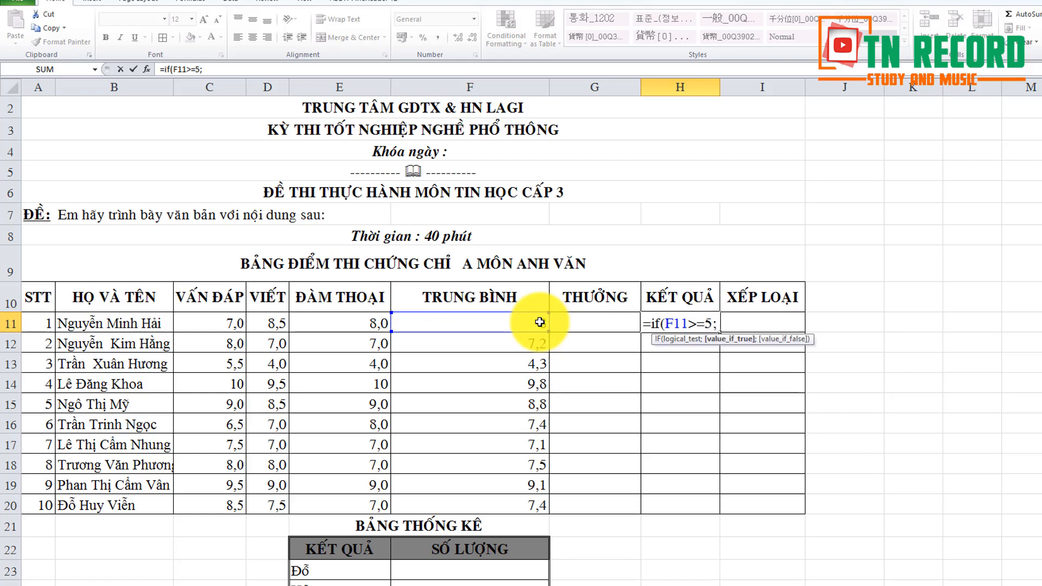
pyautogui.write('"Đỗ')
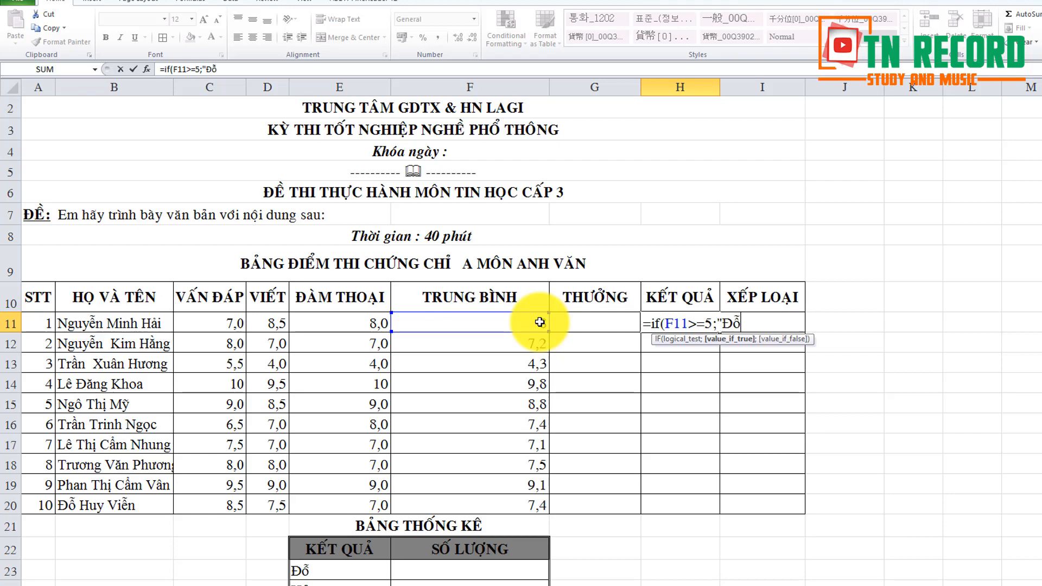
pyautogui.write('";')
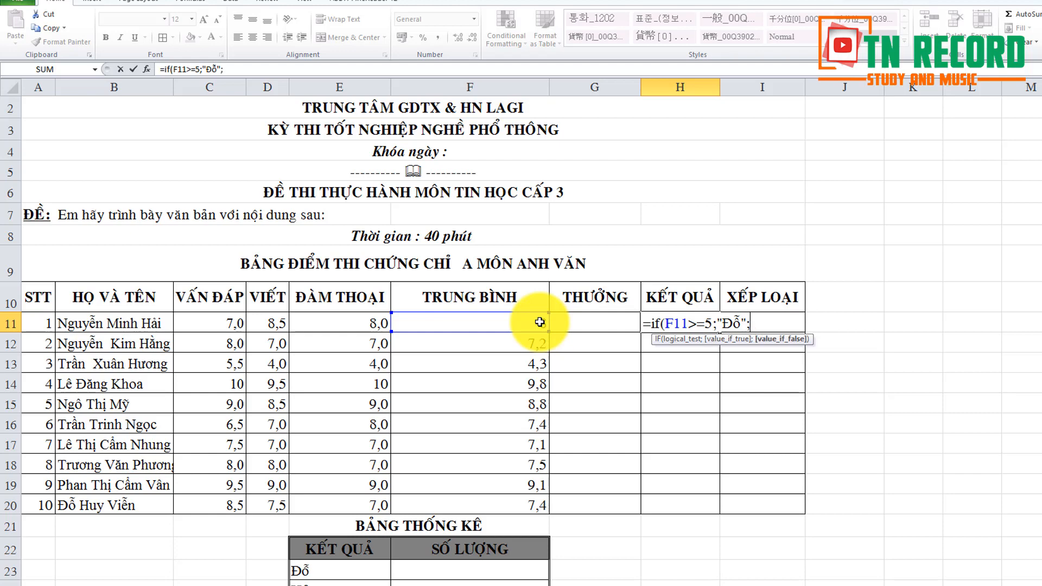
pyautogui.write('"Rớt"')
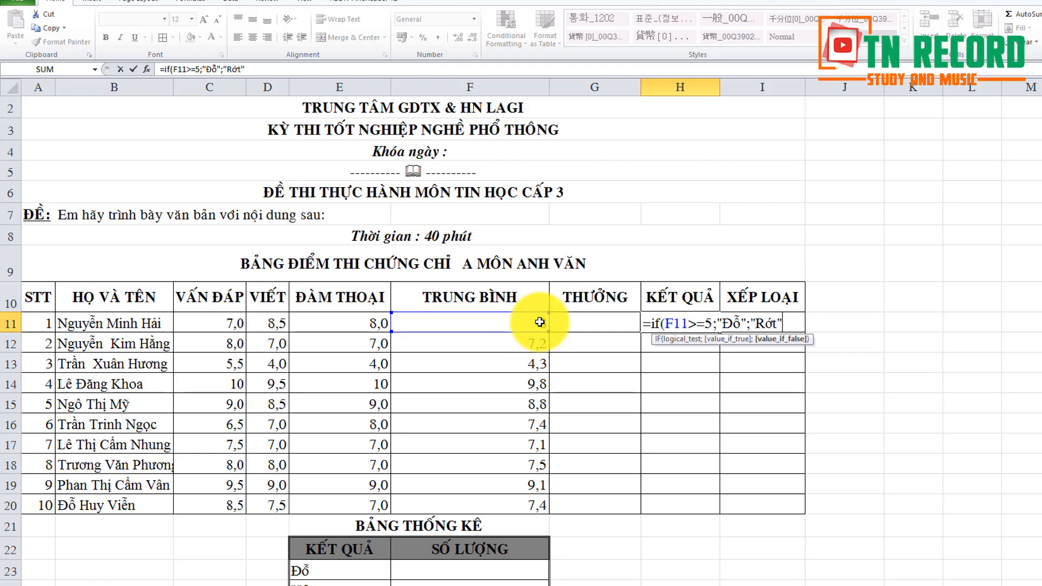
pyautogui.press('Return')
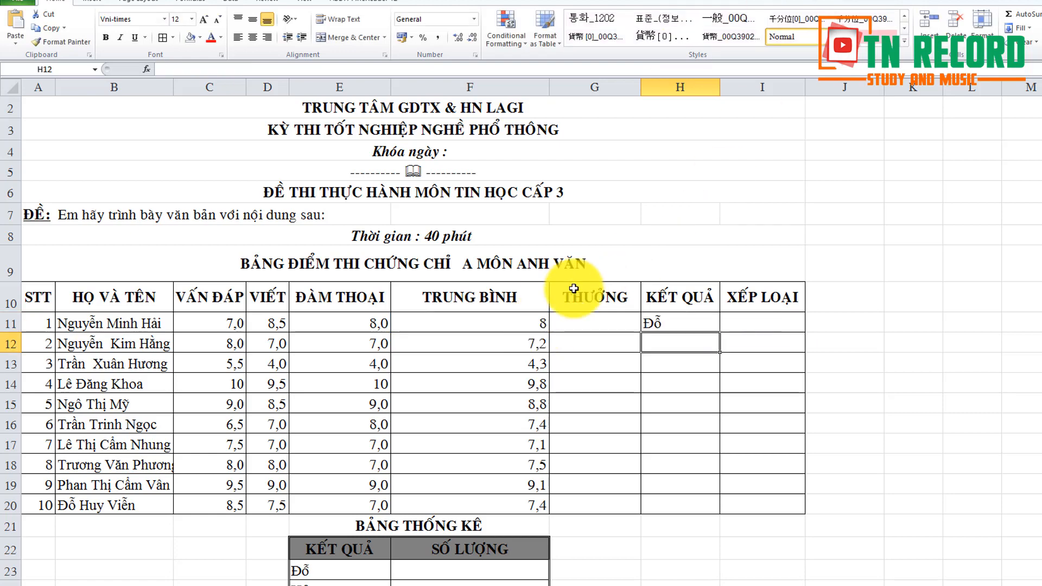
# Fill the KẾT QUẢ formula from H11 down to H20 and compare the result in H13 with its average.
pyautogui.click(672, 324)
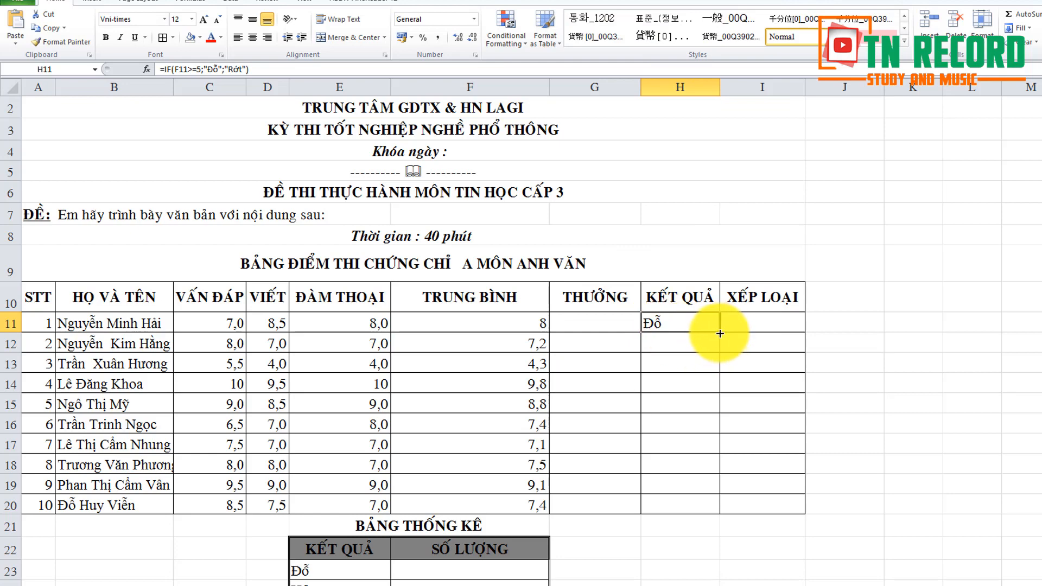
pyautogui.moveTo(719, 333); pyautogui.dragTo(714, 510)
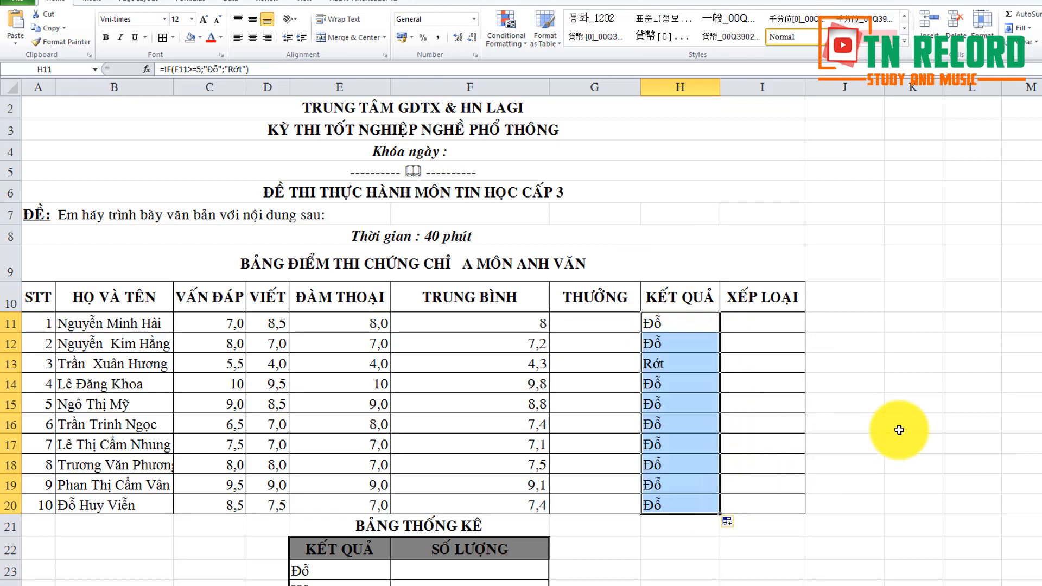
pyautogui.click(926, 430)
pyautogui.click(664, 323)
pyautogui.click(664, 365)
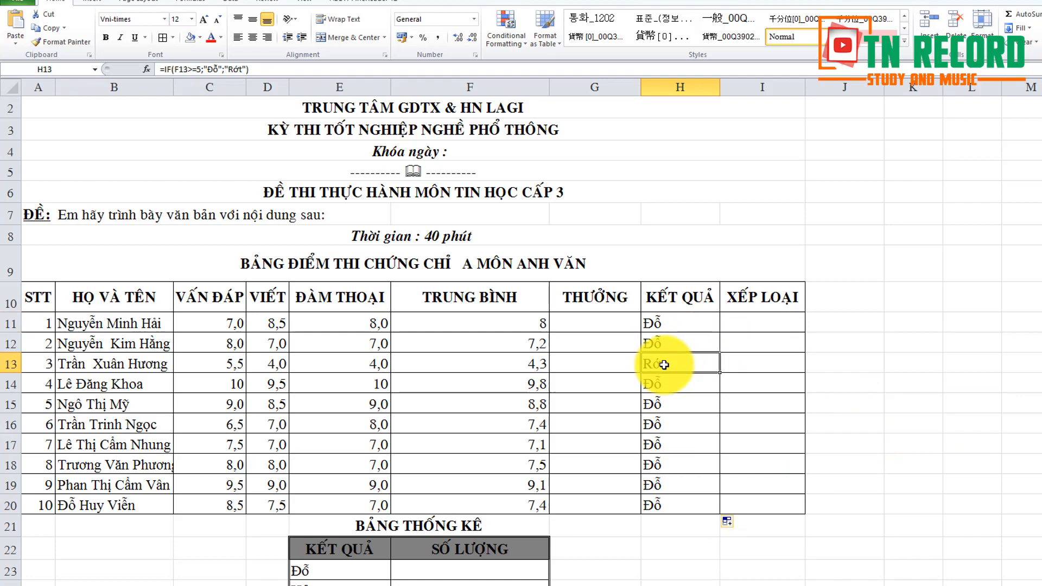
pyautogui.click(523, 363)
pyautogui.click(671, 361)
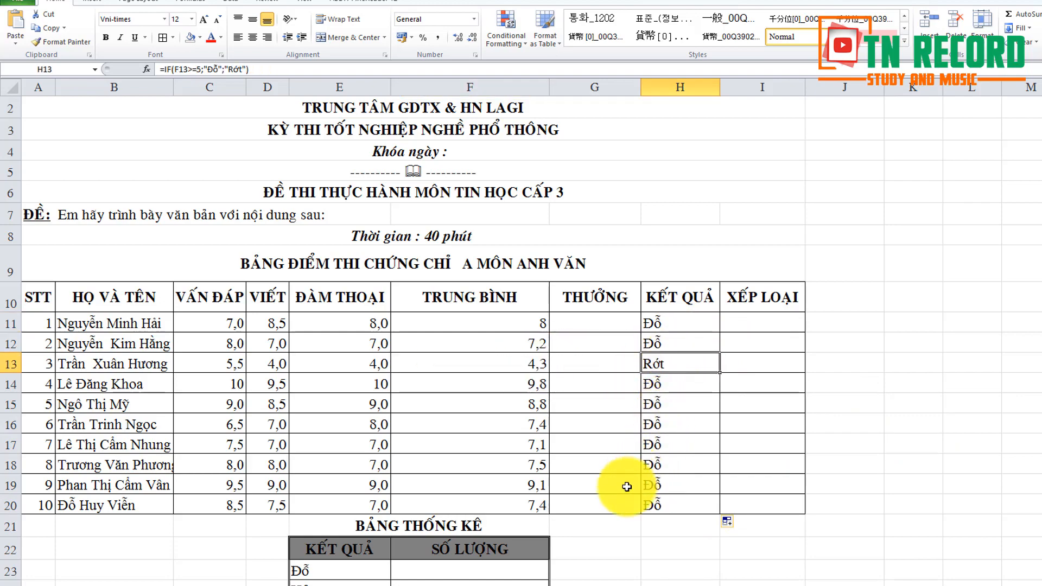
# Check the wording in requirement 2 and change "Rớt" to "Hỏng" in the KẾT QUẢ formula in H11.
pyautogui.scroll(-4, 627, 487)
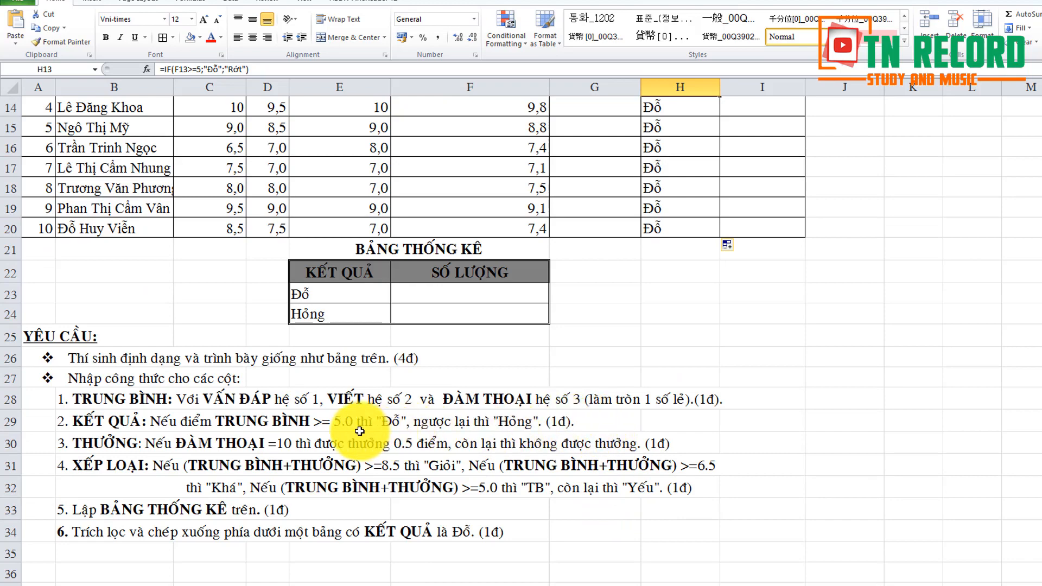
pyautogui.click(496, 422)
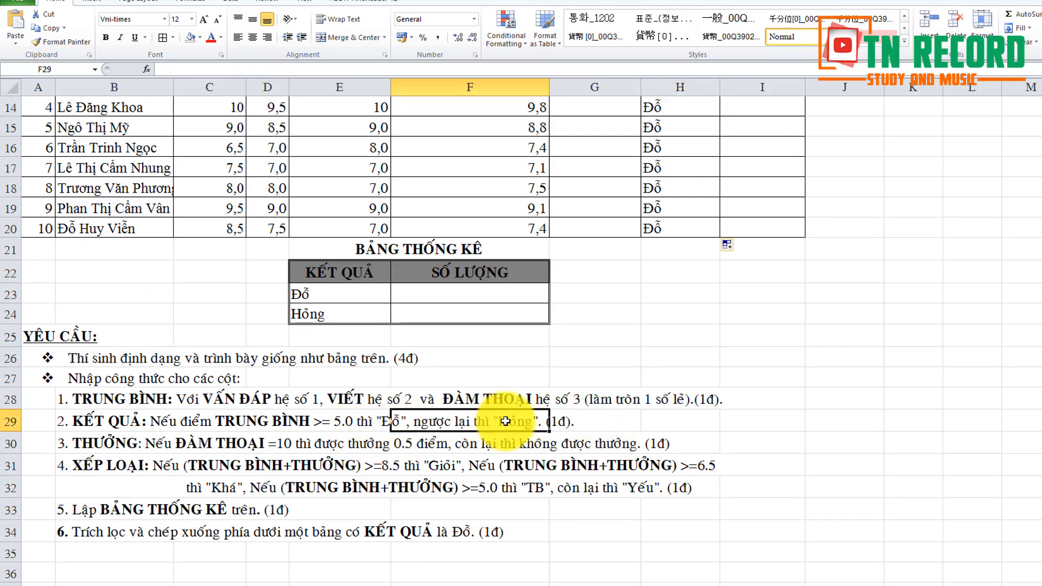
pyautogui.scroll(3, 510, 419)
pyautogui.doubleClick(658, 261)
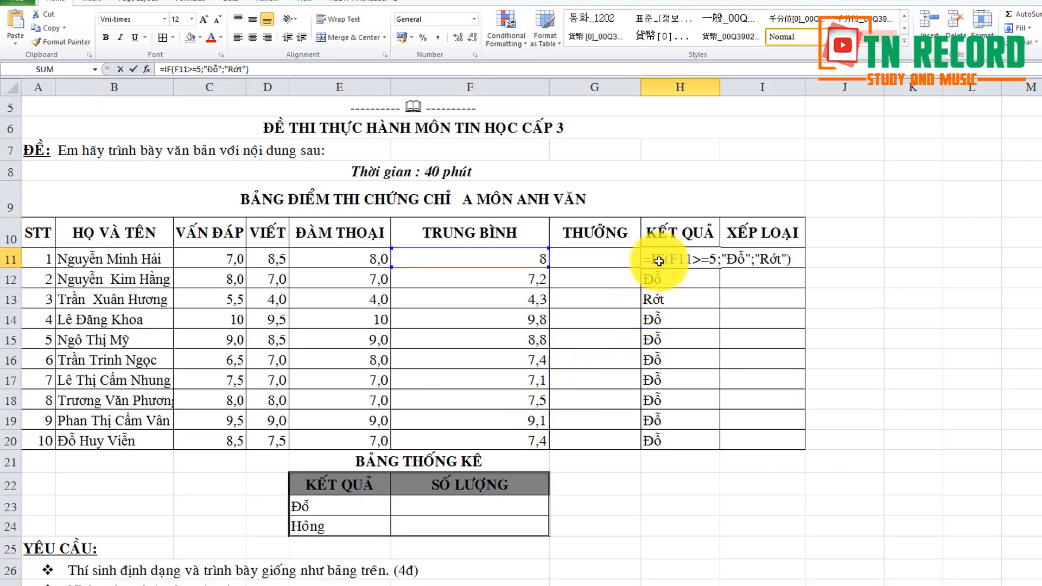
pyautogui.moveTo(782, 259); pyautogui.dragTo(764, 258)
pyautogui.write('Hon')
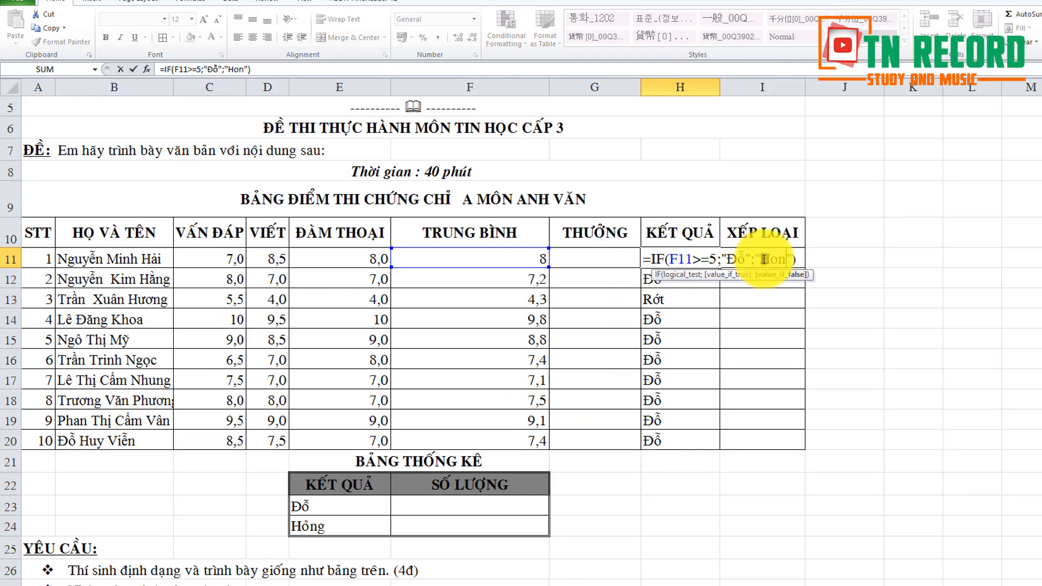
pyautogui.write('gr\\')
pyautogui.press('Return')
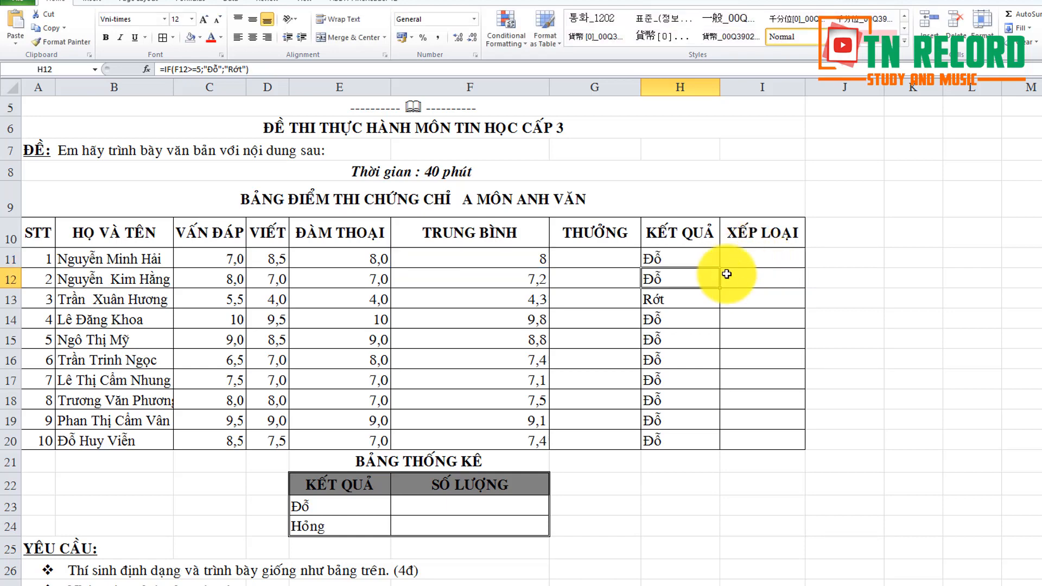
# Fill the corrected KẾT QUẢ formula from H11 down to H20 and check row 13 against its average.
pyautogui.click(683, 257)
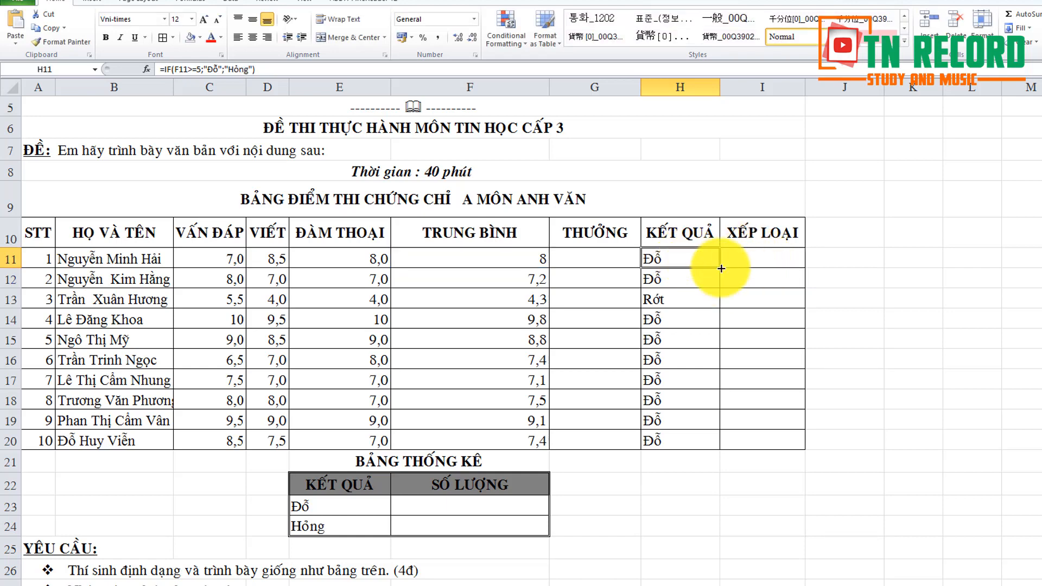
pyautogui.doubleClick(721, 268)
pyautogui.click(966, 440)
pyautogui.click(681, 301)
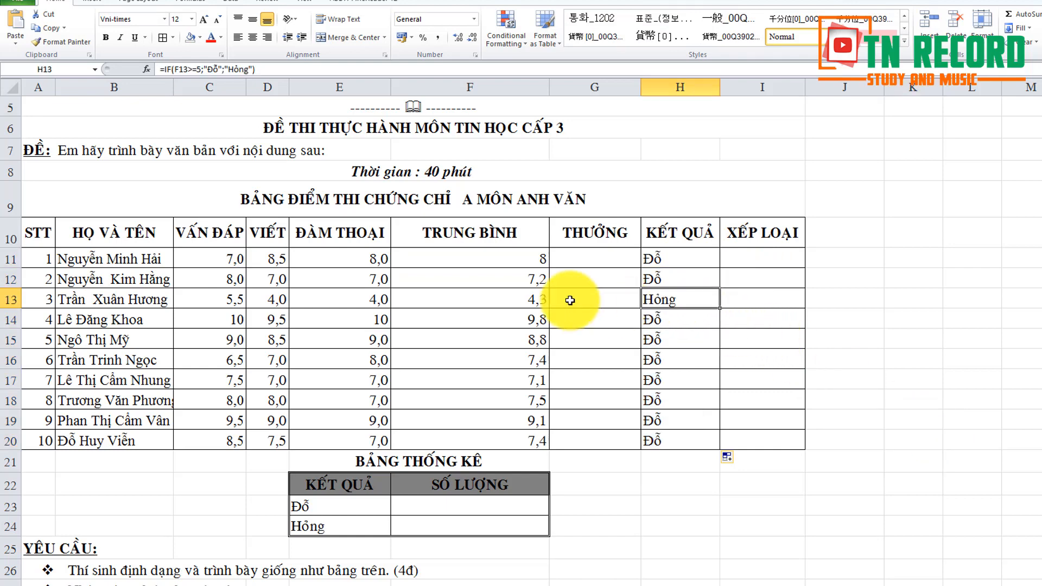
pyautogui.moveTo(523, 295); pyautogui.dragTo(658, 295)
pyautogui.click(943, 364)
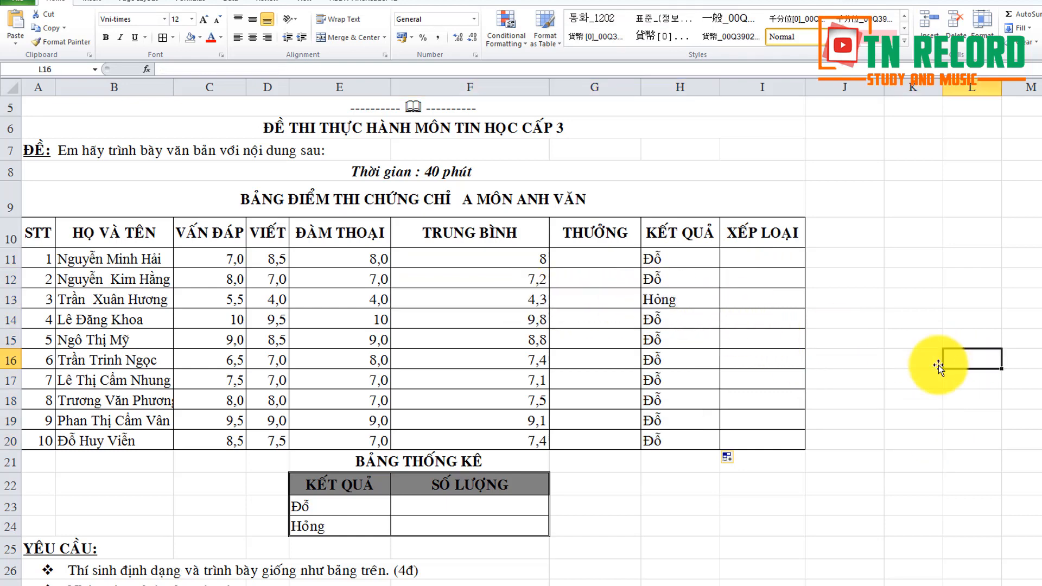
# Read requirement 3 for the condition and bonus values of the THƯỞNG column.
pyautogui.scroll(-2, 677, 461)
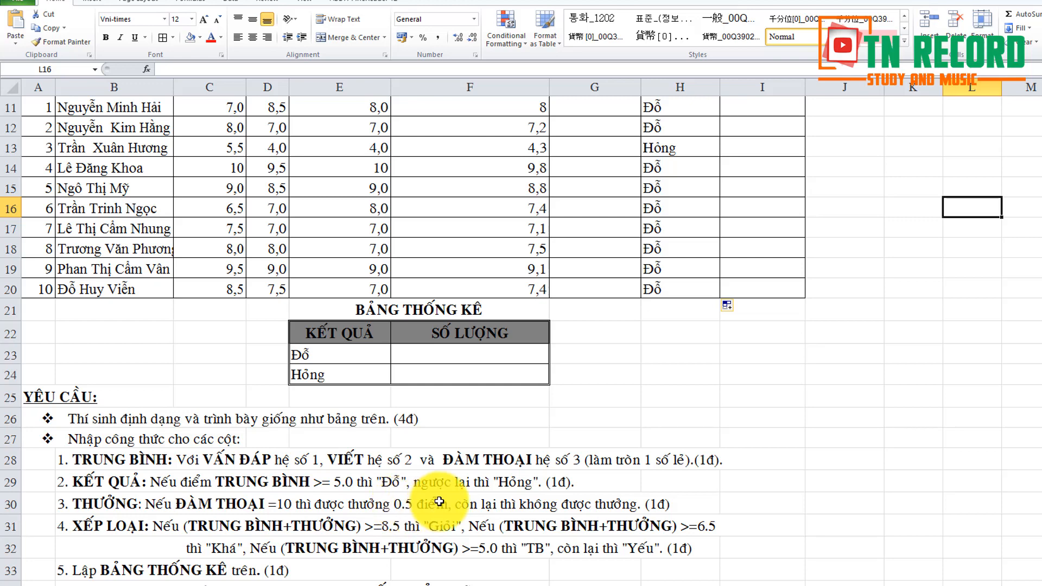
pyautogui.click(97, 504)
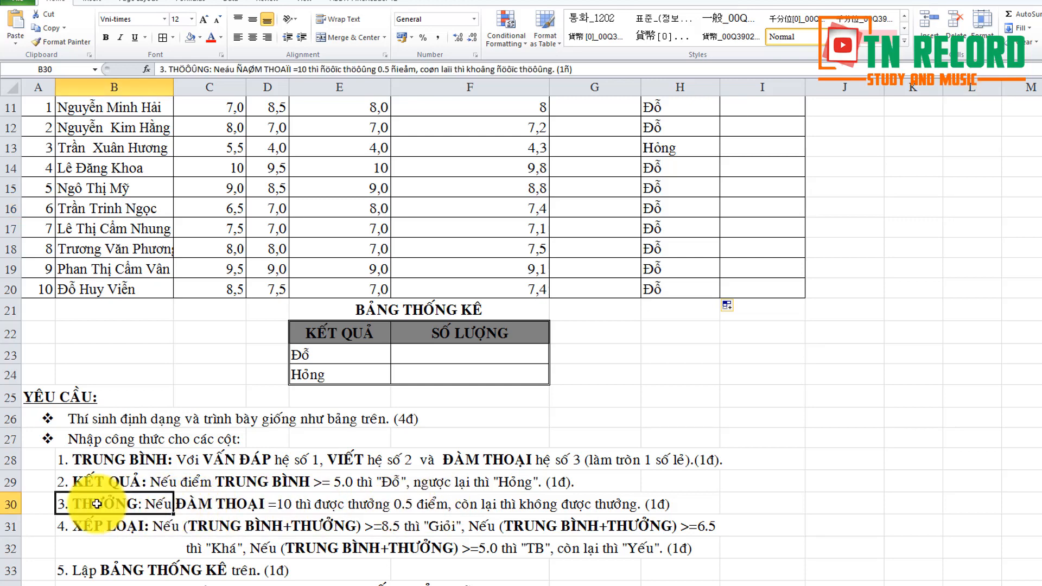
pyautogui.click(220, 504)
pyautogui.click(266, 504)
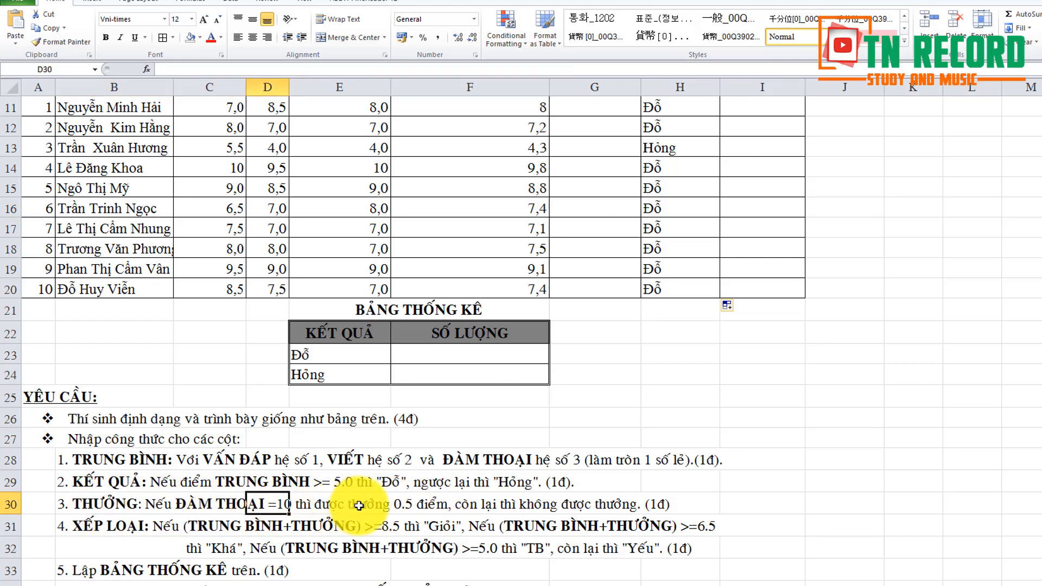
pyautogui.click(398, 505)
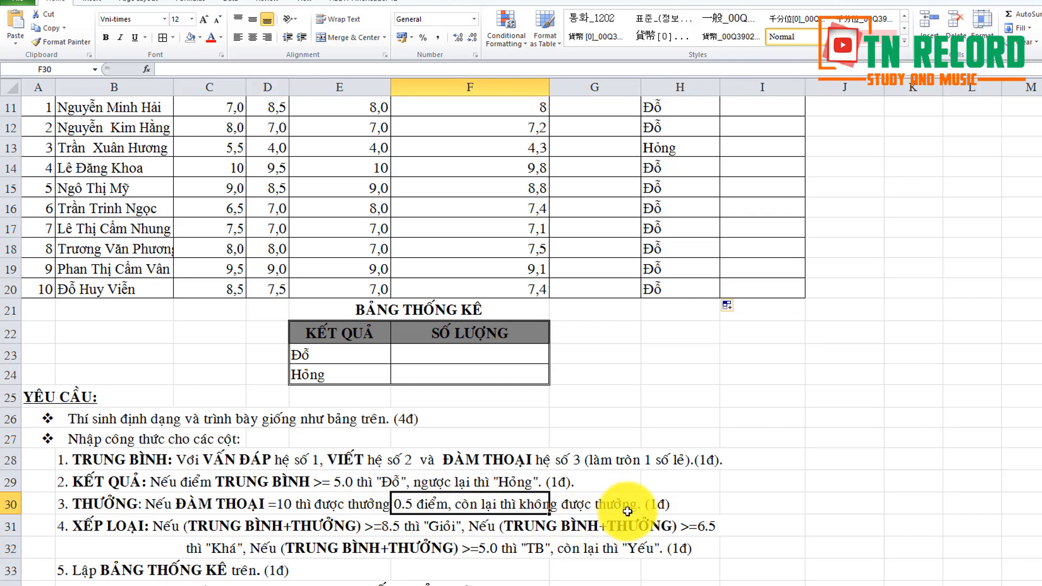
# Enter the formula =IF(E11=10;0,5;0) in G11 of the THƯỞNG column.
pyautogui.scroll(1, 628, 511)
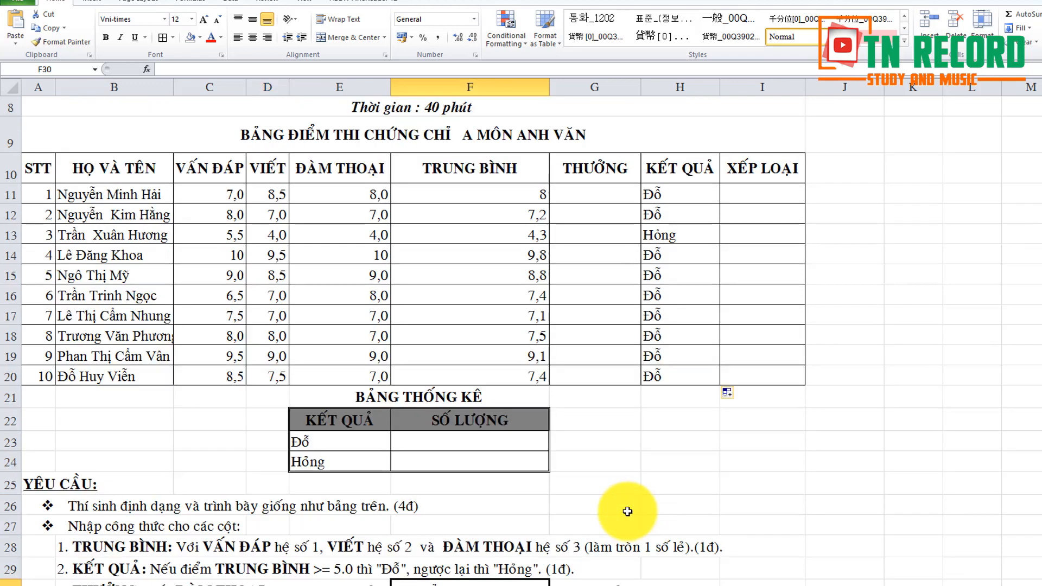
pyautogui.click(587, 191)
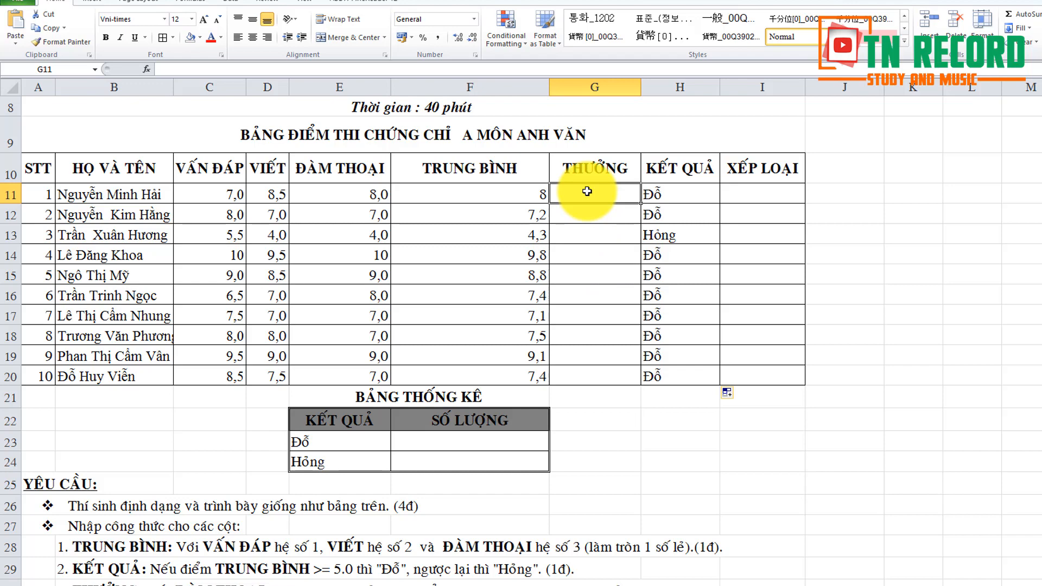
pyautogui.write('=i')
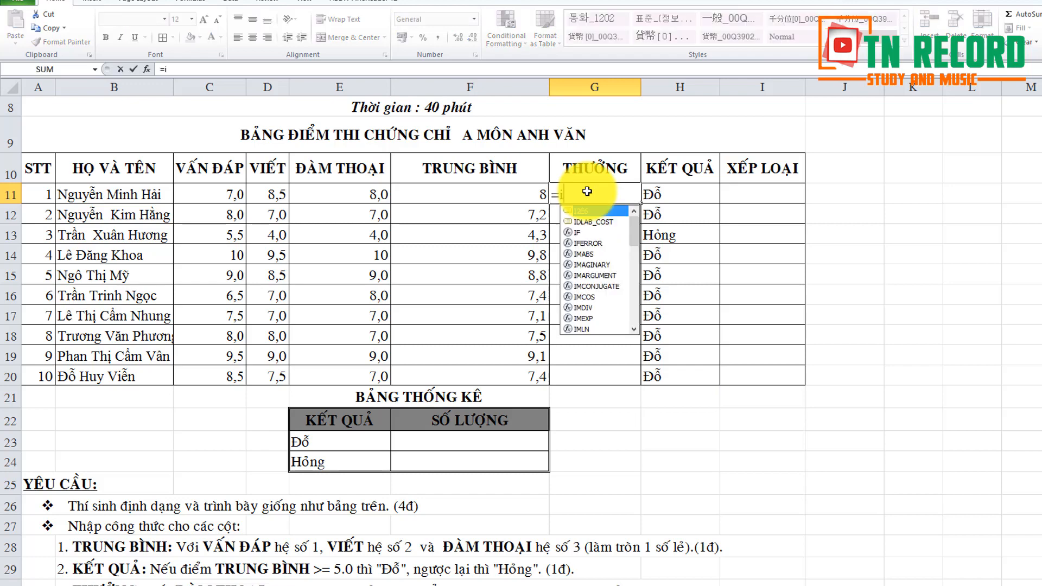
pyautogui.write('f')
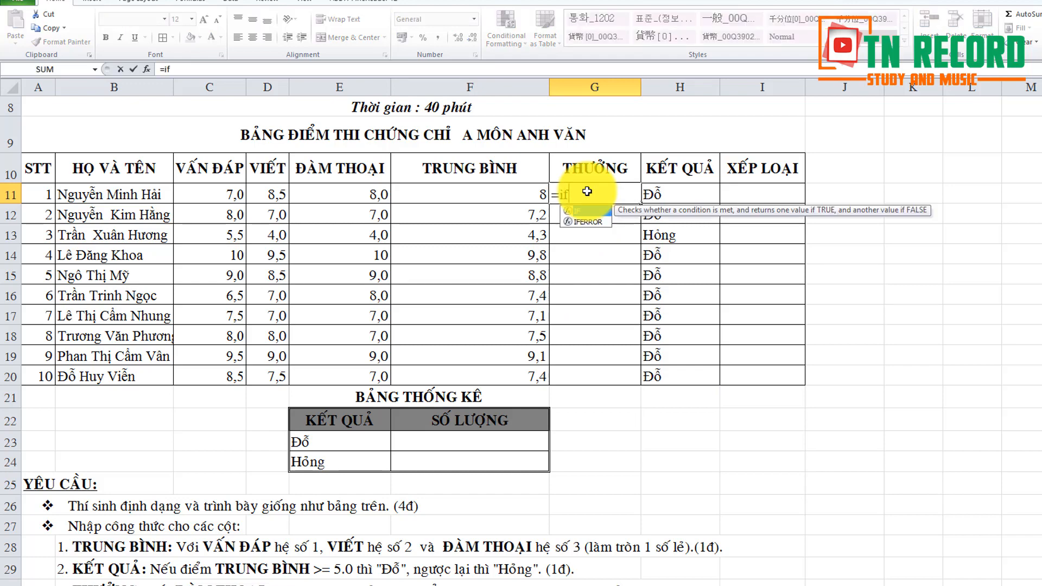
pyautogui.write('(')
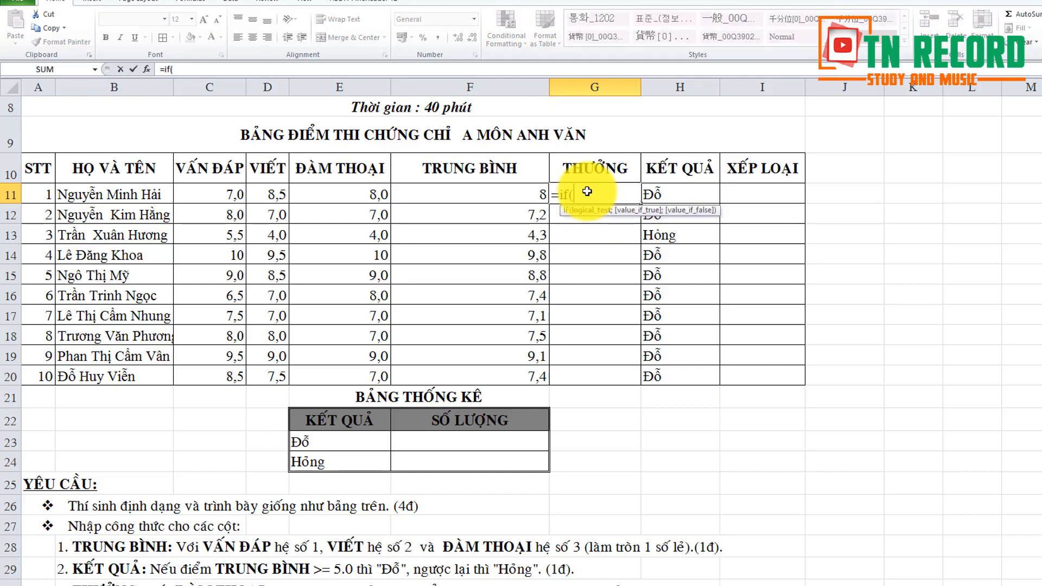
pyautogui.click(377, 194)
pyautogui.write('=')
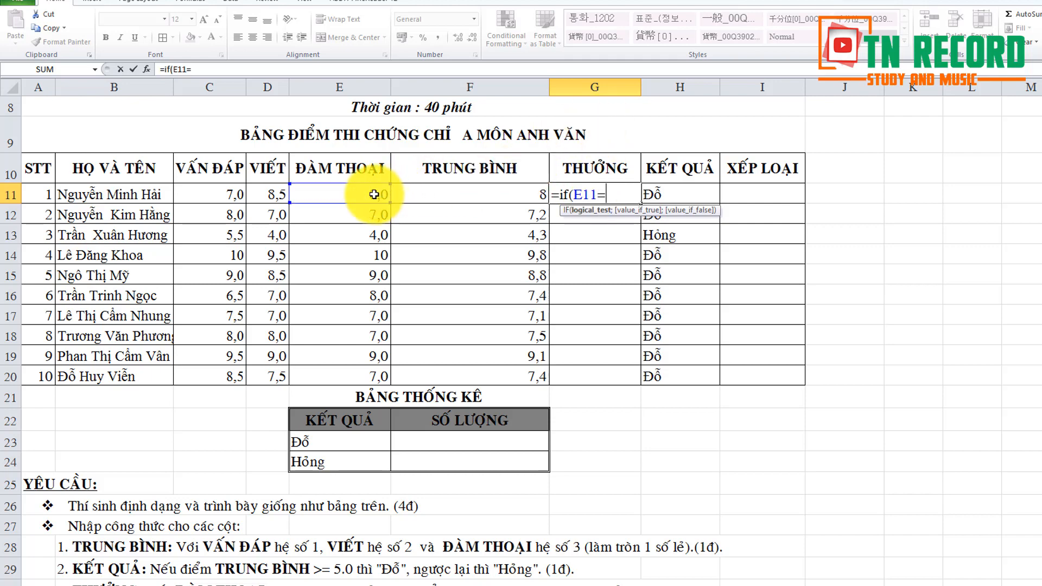
pyautogui.write('01;')
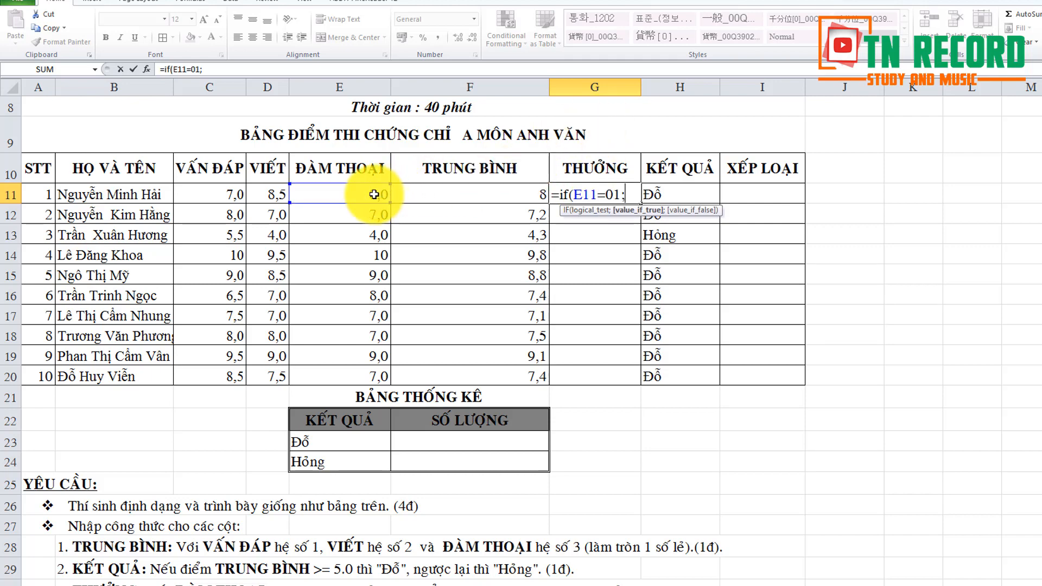
pyautogui.press('BackSpace')
pyautogui.press('BackSpace')
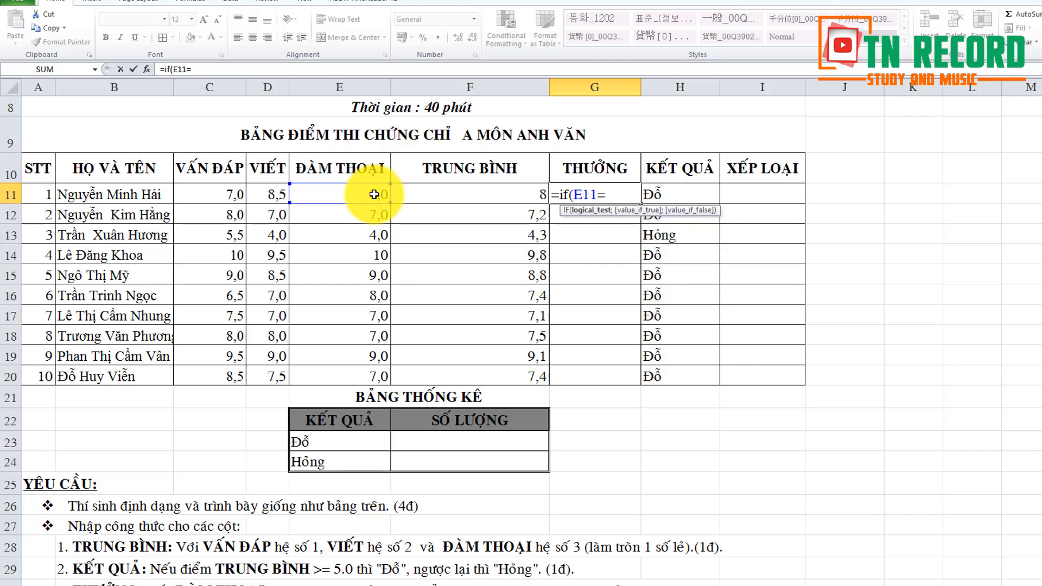
pyautogui.write('10;')
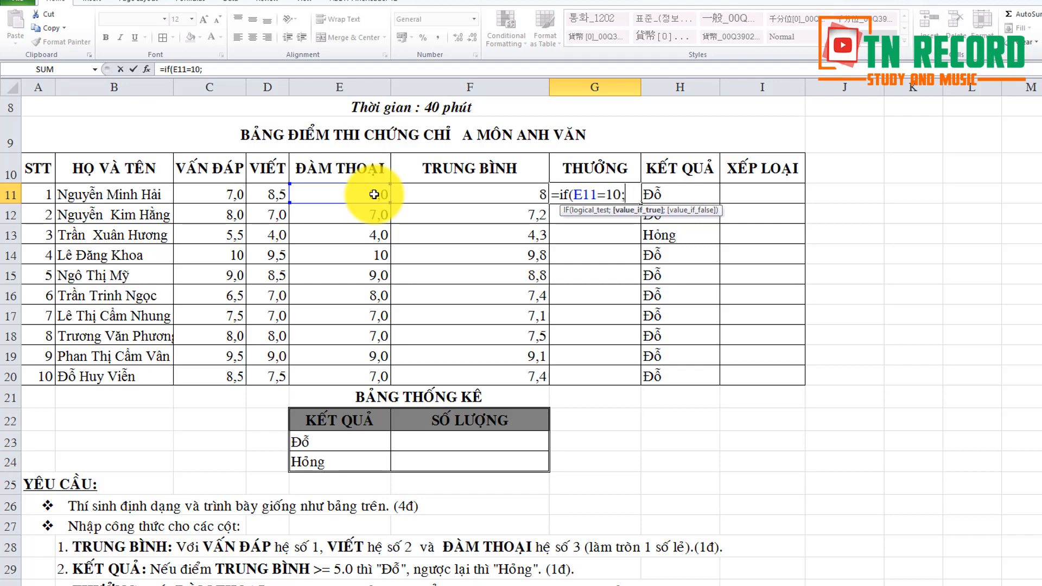
pyautogui.write('0,5;0')
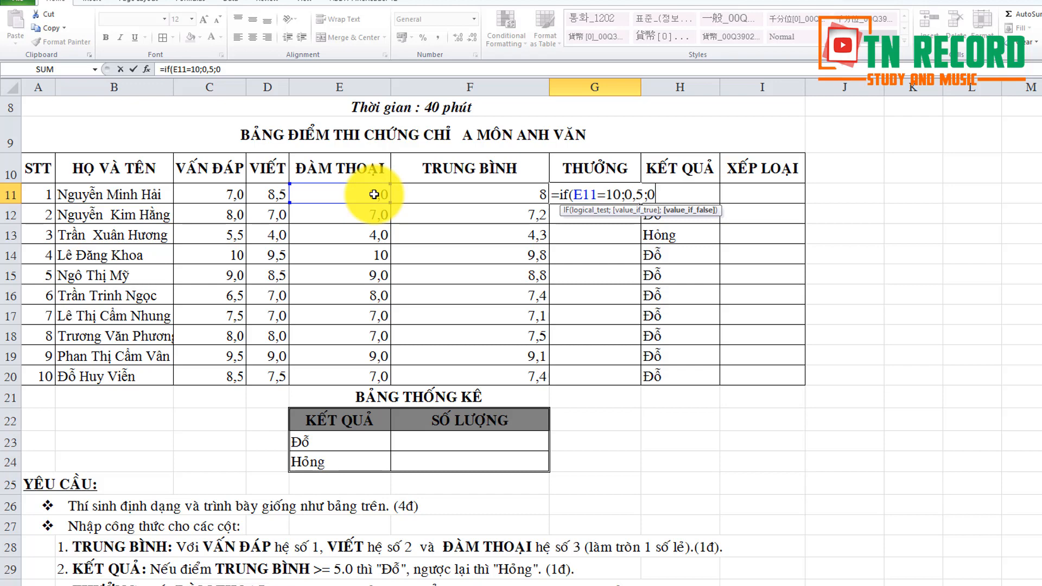
pyautogui.press('Return')
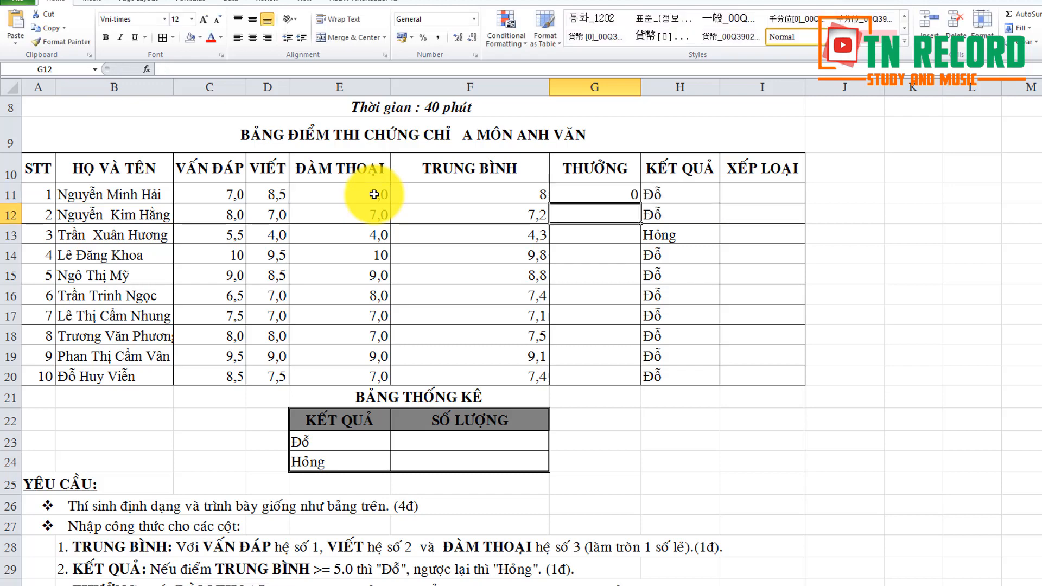
# Fill the THƯỞNG formula from G11 down to G20 and check the bonus in row 14 against its ĐÀM THOẠI score.
pyautogui.click(574, 193)
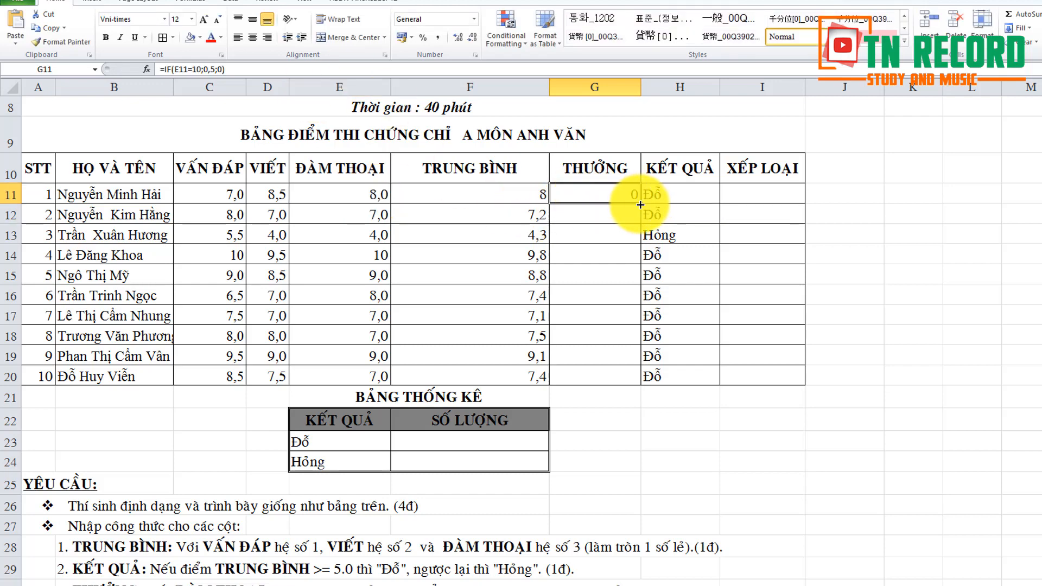
pyautogui.moveTo(640, 205); pyautogui.dragTo(643, 385)
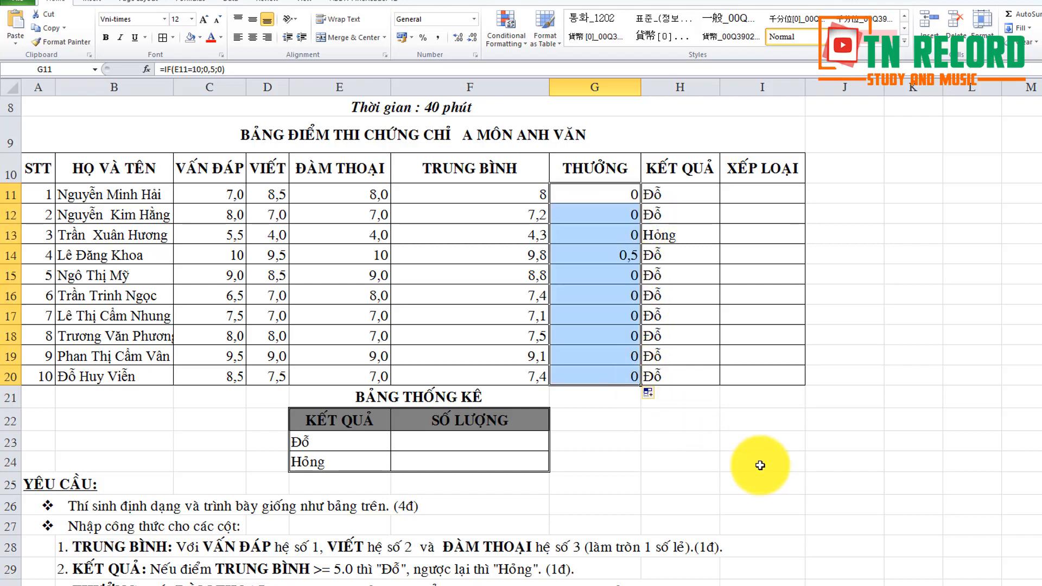
pyautogui.click(759, 465)
pyautogui.click(368, 255)
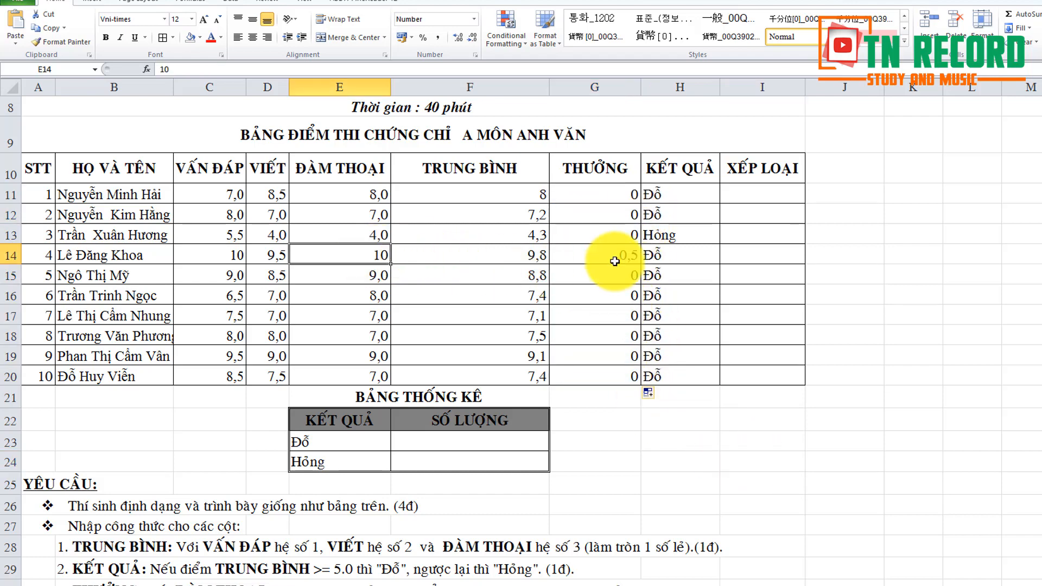
pyautogui.click(615, 261)
pyautogui.click(621, 194)
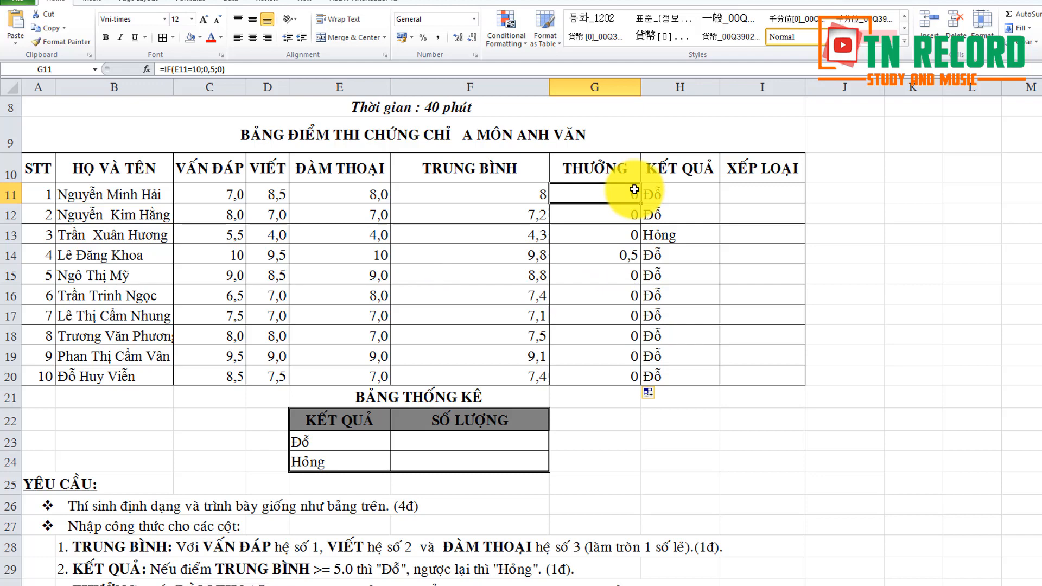
pyautogui.click(619, 316)
pyautogui.click(624, 356)
pyautogui.click(630, 376)
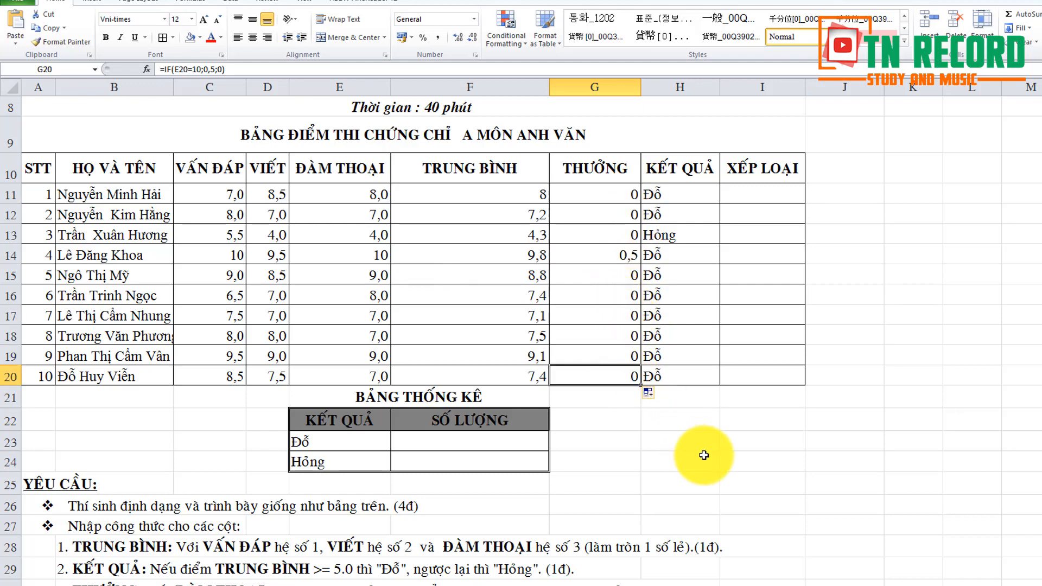
# Read requirement 4 for the TRUNG BÌNH+THƯỞNG thresholds and the grade names of the XẾP LOẠI column.
pyautogui.scroll(-1, 704, 455)
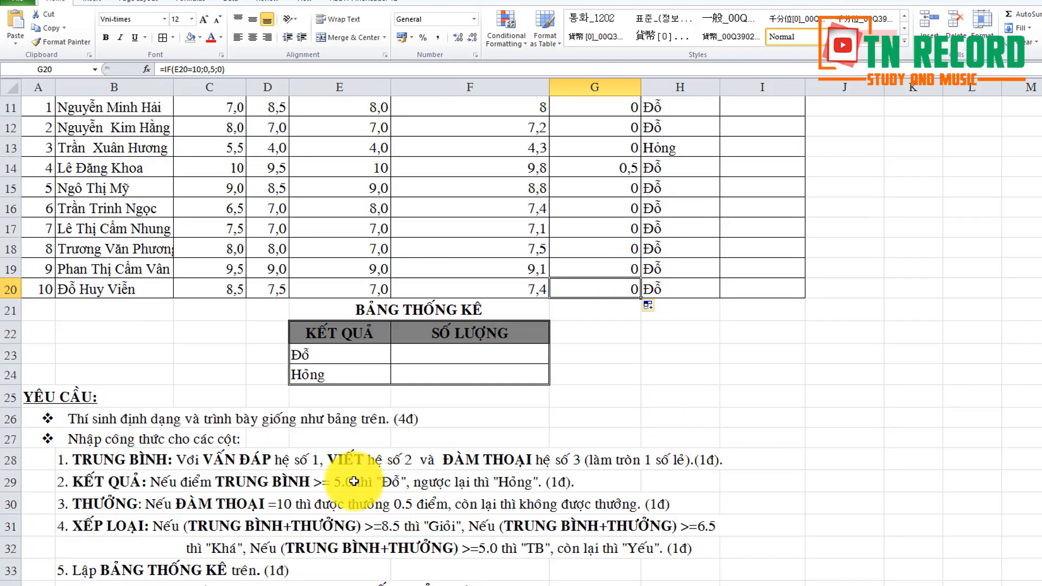
pyautogui.click(97, 525)
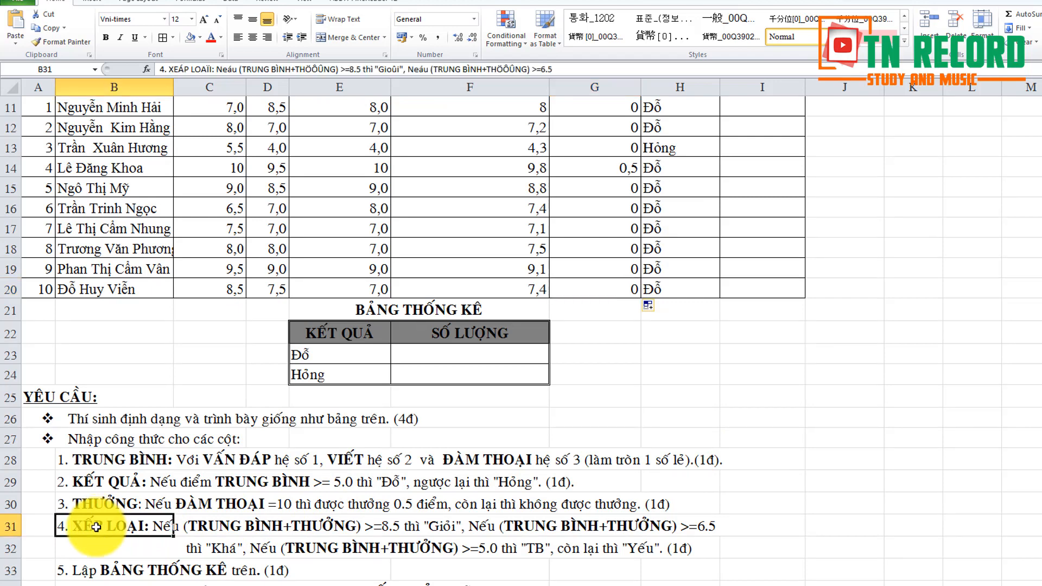
pyautogui.click(208, 525)
pyautogui.click(320, 529)
pyautogui.click(408, 527)
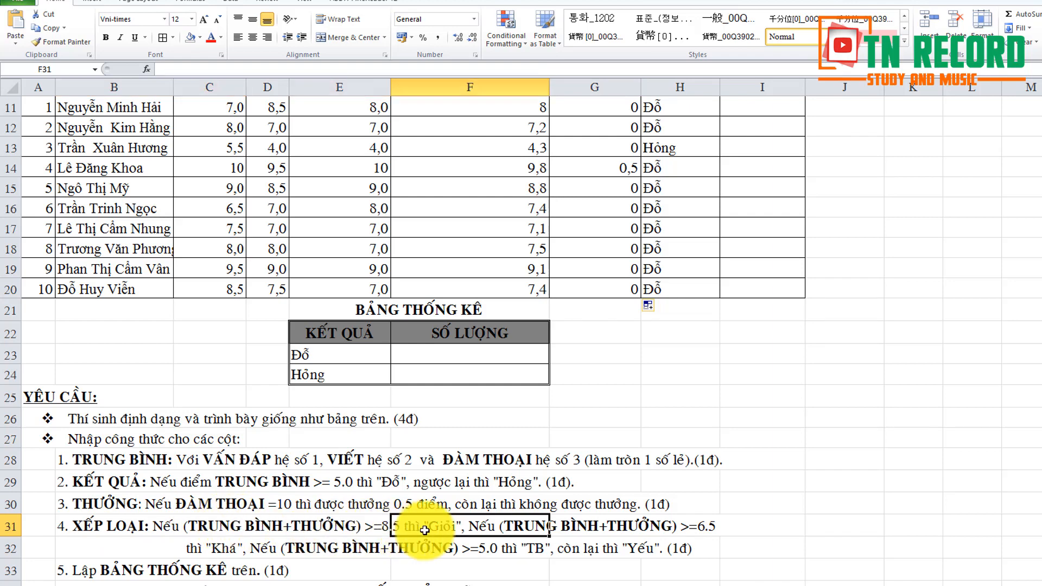
pyautogui.click(604, 526)
pyautogui.click(701, 527)
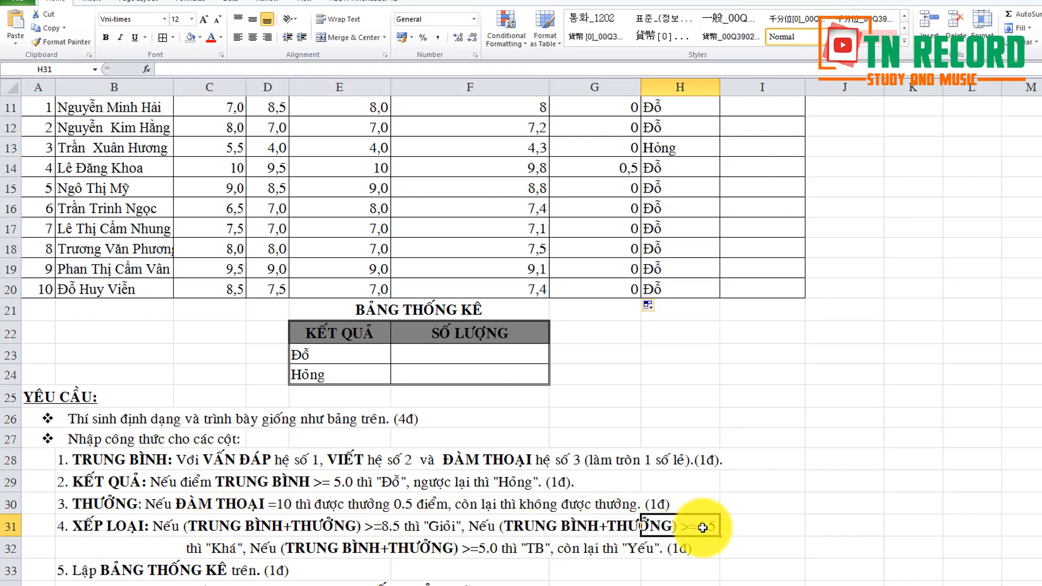
pyautogui.click(221, 551)
pyautogui.click(326, 551)
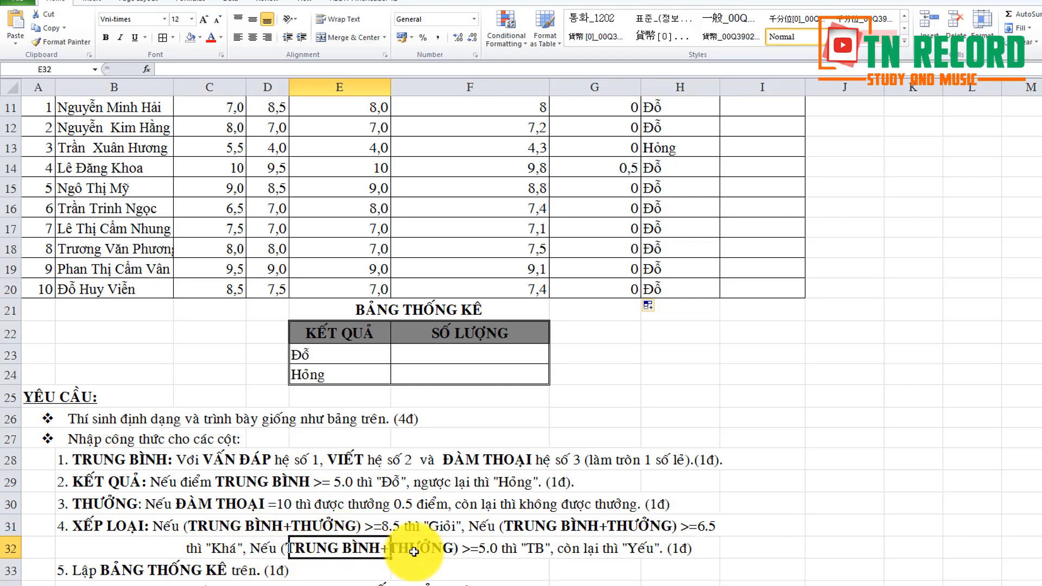
pyautogui.click(434, 549)
pyautogui.click(597, 550)
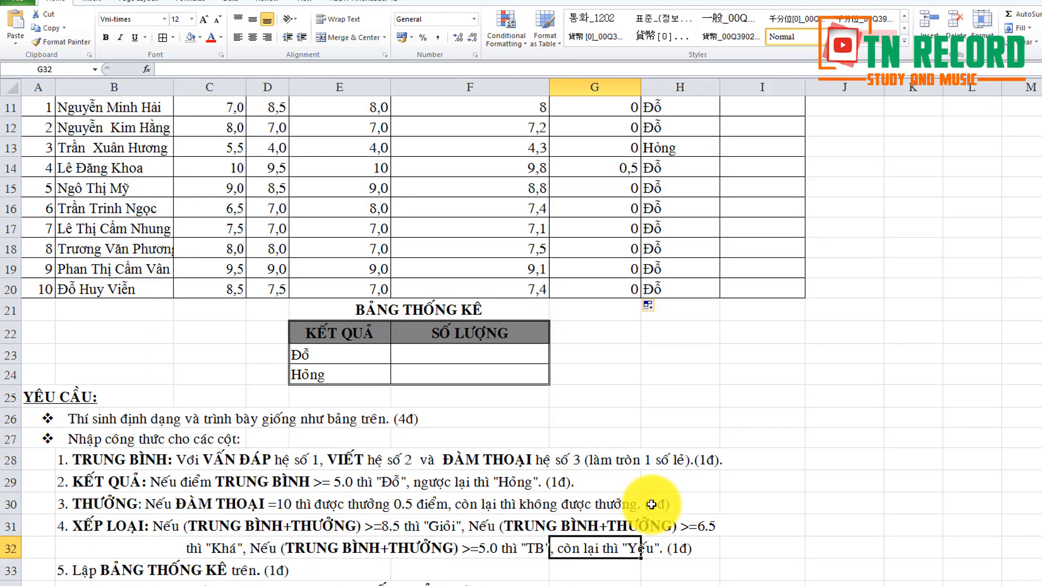
# Begin the XẾP LOẠI formula in I11 with =if(F11+G11>=8,5;"Giỏi"; as its first condition and result.
pyautogui.scroll(1, 651, 505)
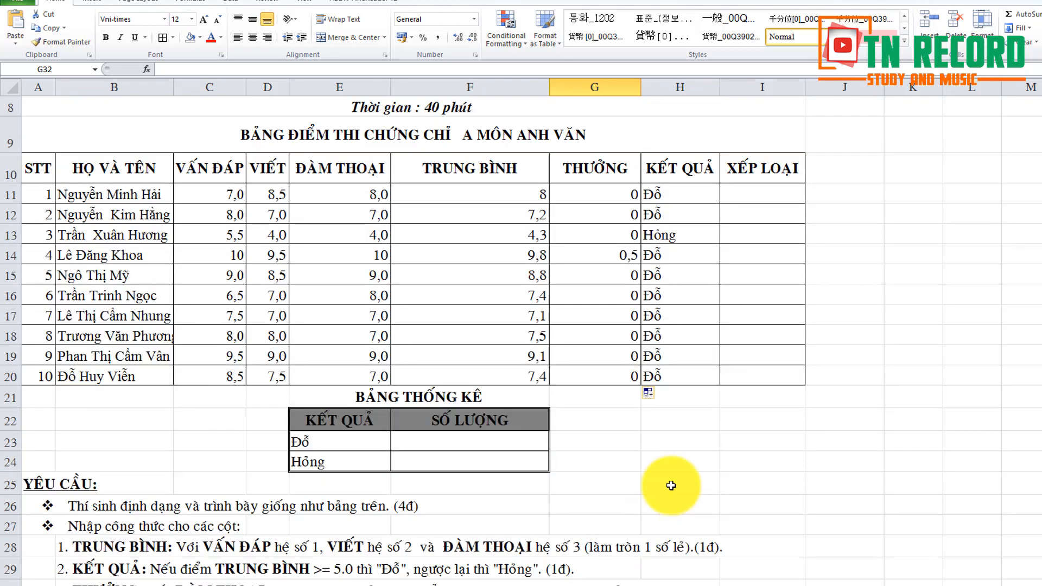
pyautogui.click(742, 197)
pyautogui.write('=')
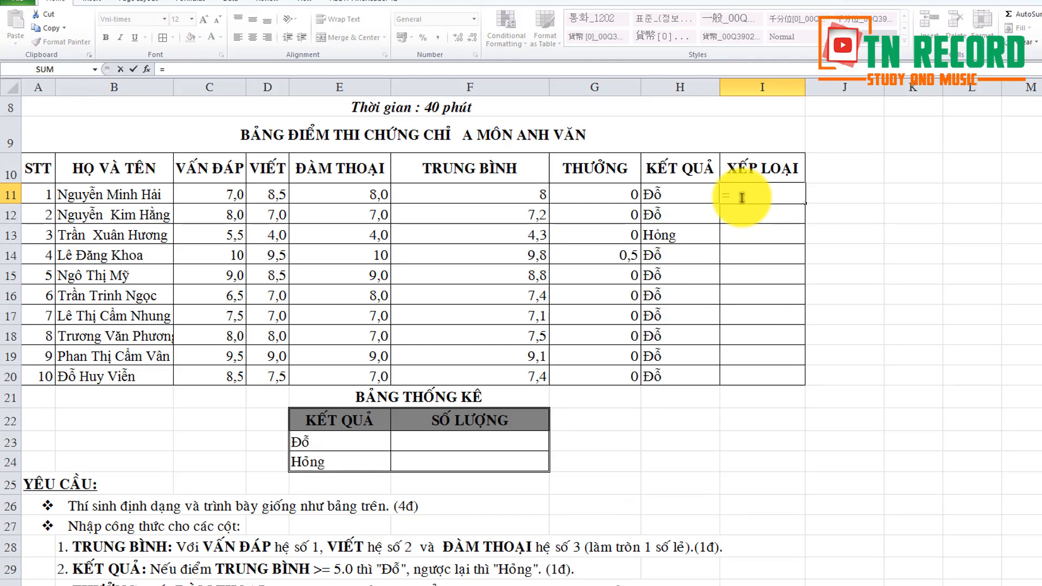
pyautogui.write('if')
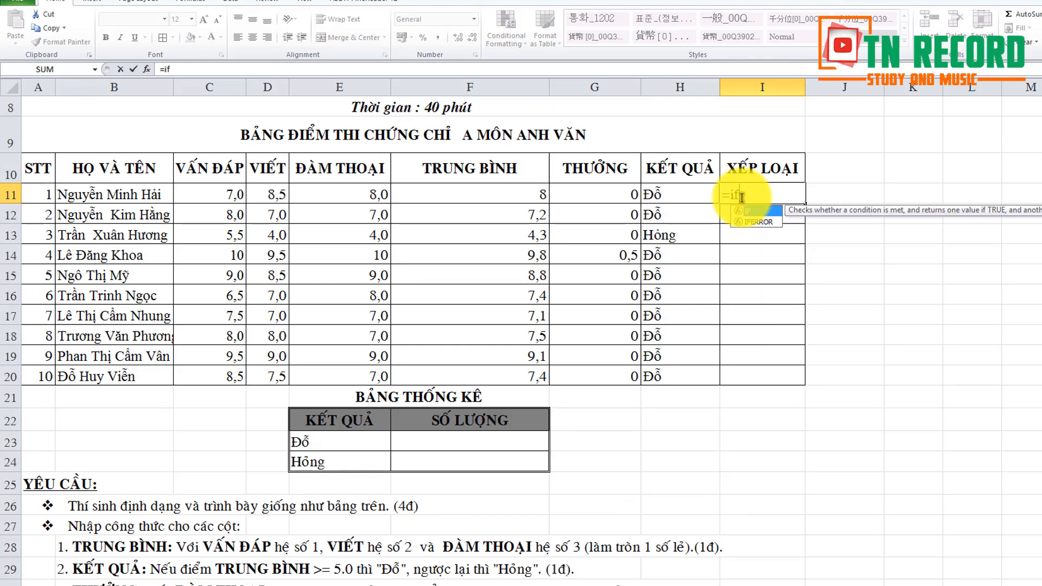
pyautogui.write('(')
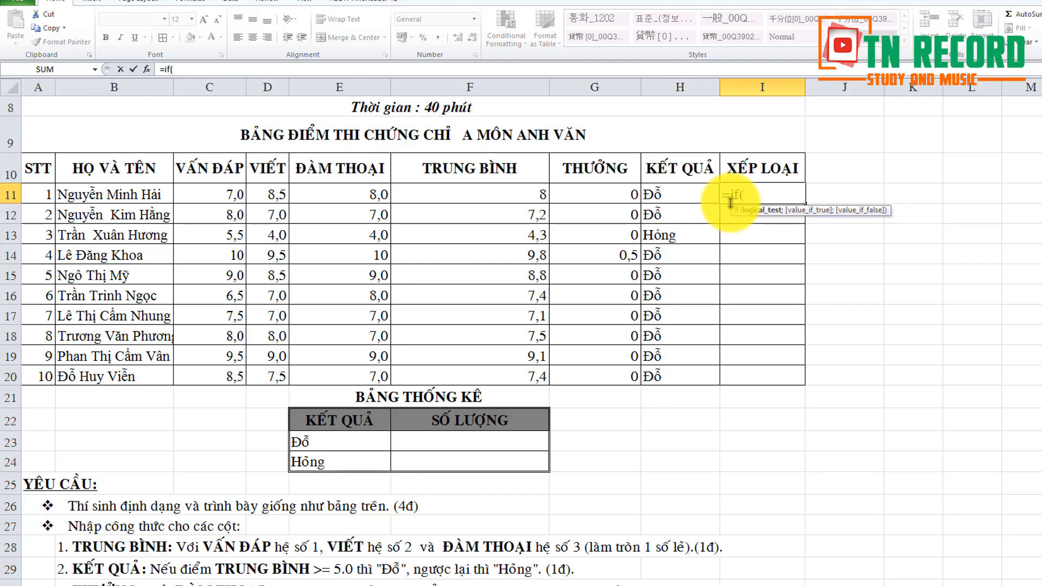
pyautogui.click(528, 194)
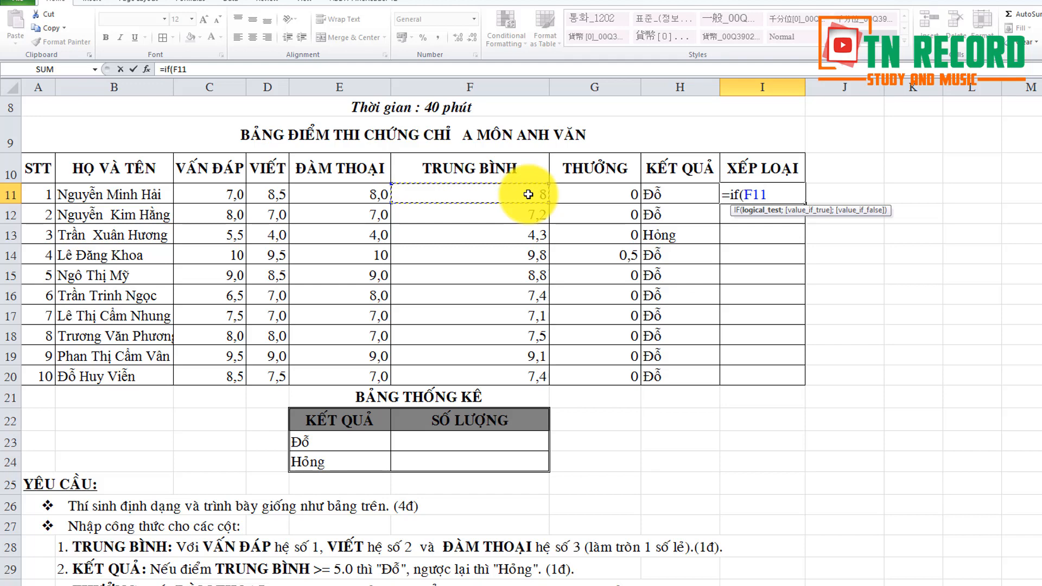
pyautogui.write('+')
pyautogui.click(593, 194)
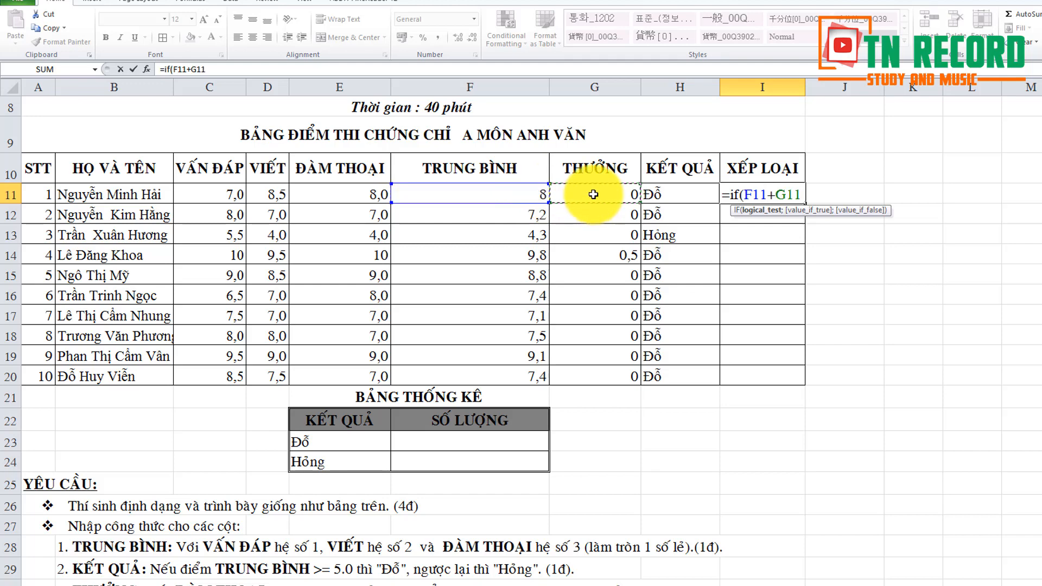
pyautogui.write('>=8,5;"G')
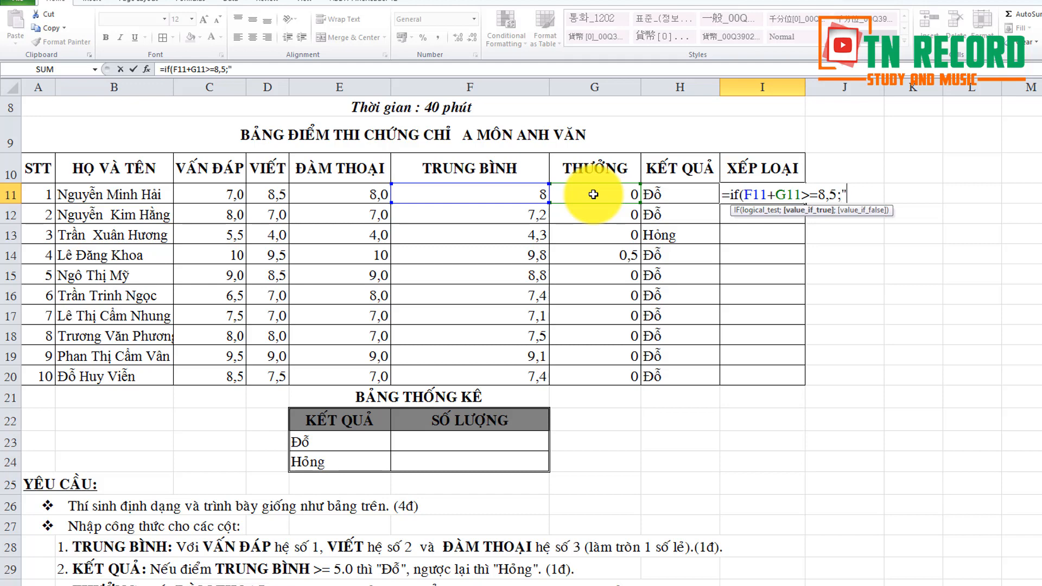
pyautogui.write('iỏi";')
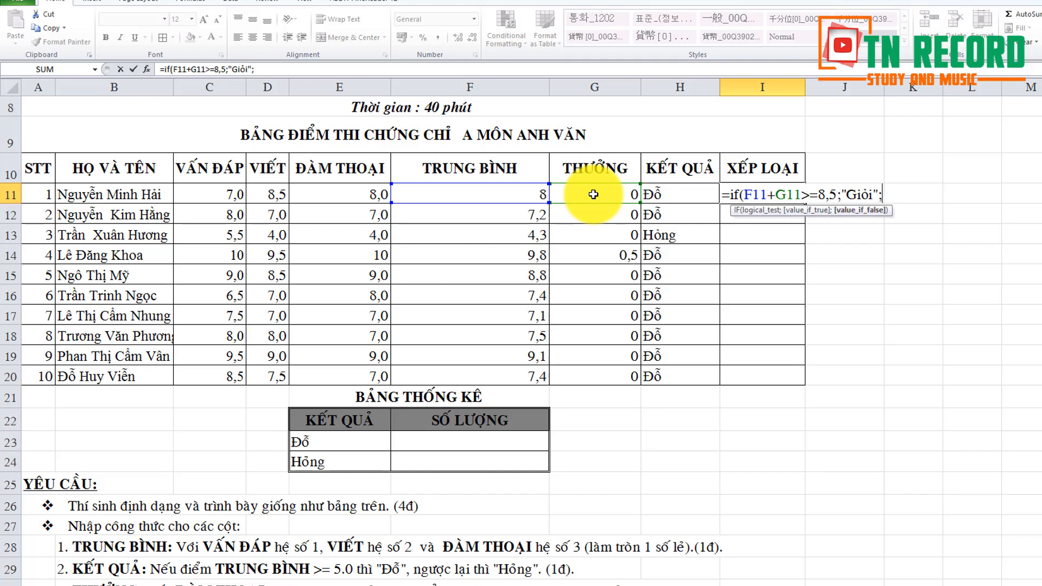
# Nest a second IF in the I11 formula that returns "Khá" when F11+G11>=6,5.
pyautogui.write('if')
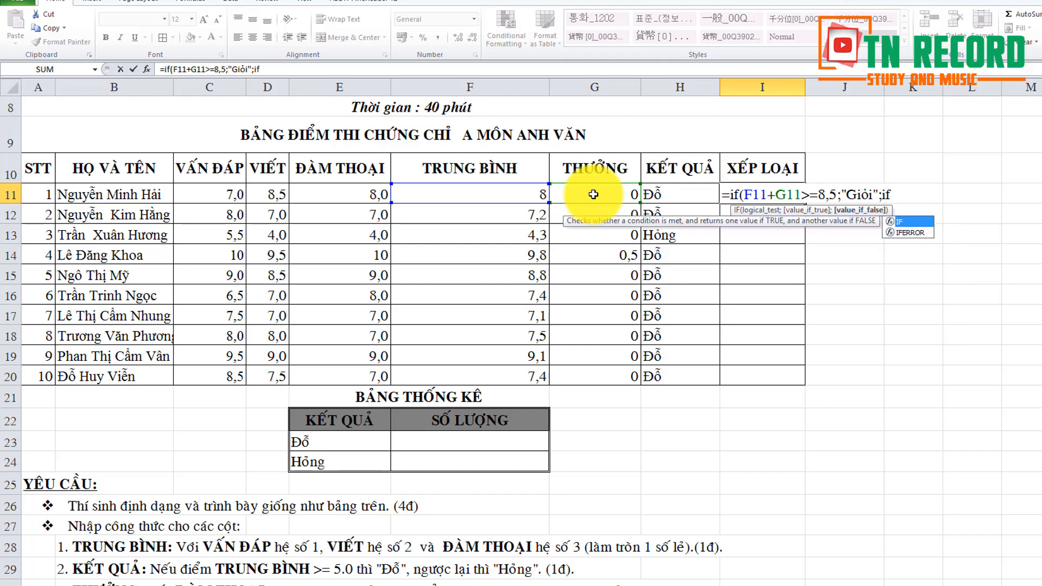
pyautogui.write('(')
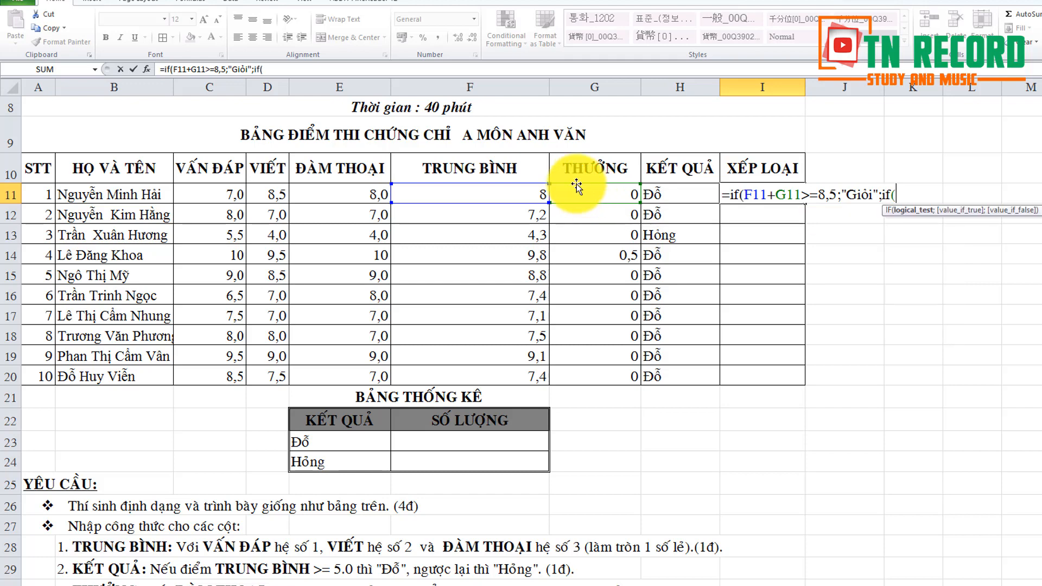
pyautogui.click(529, 196)
pyautogui.write('+')
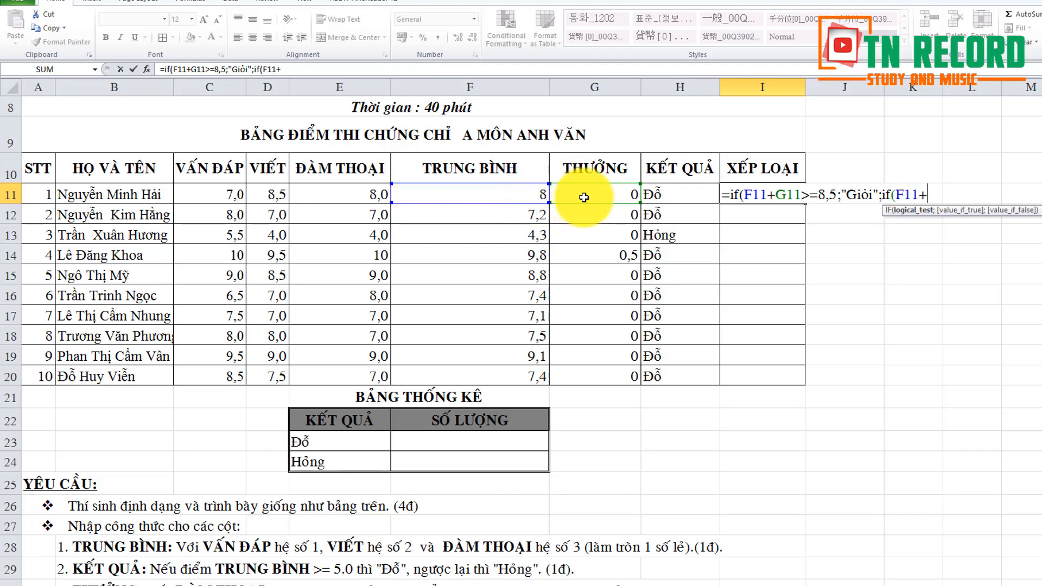
pyautogui.click(601, 196)
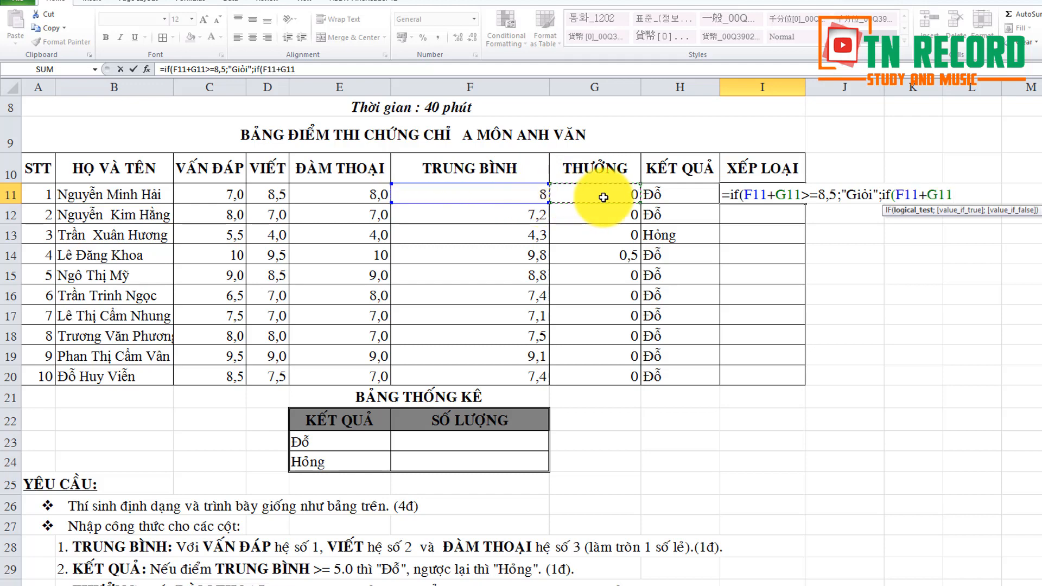
pyautogui.write('>=6,5;"')
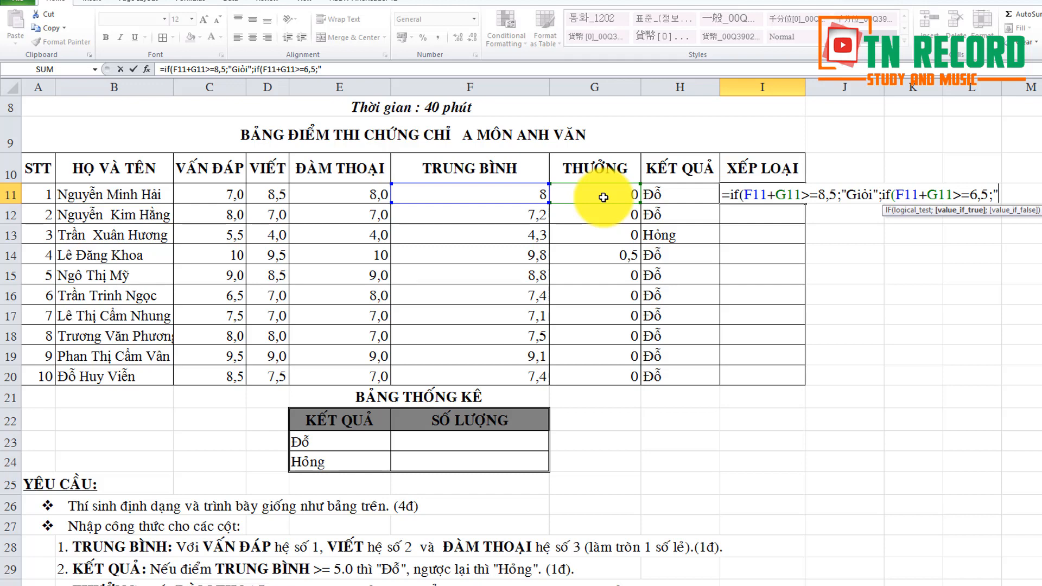
pyautogui.write('Khá";')
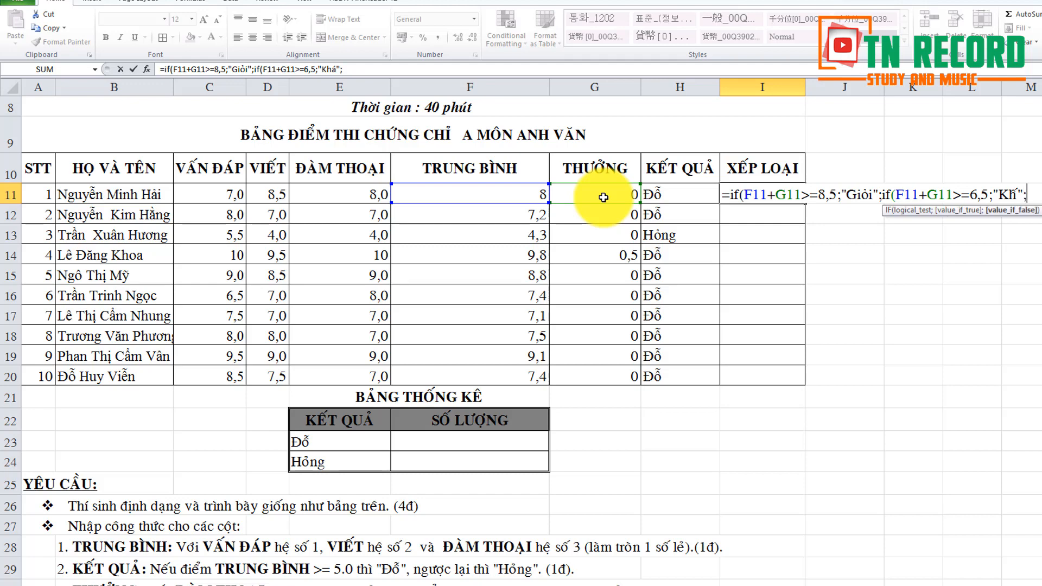
# Nest a third IF returning "Trung bình" when F11+G11>=5 and otherwise "Yếu", and complete the I11 formula.
pyautogui.write('if')
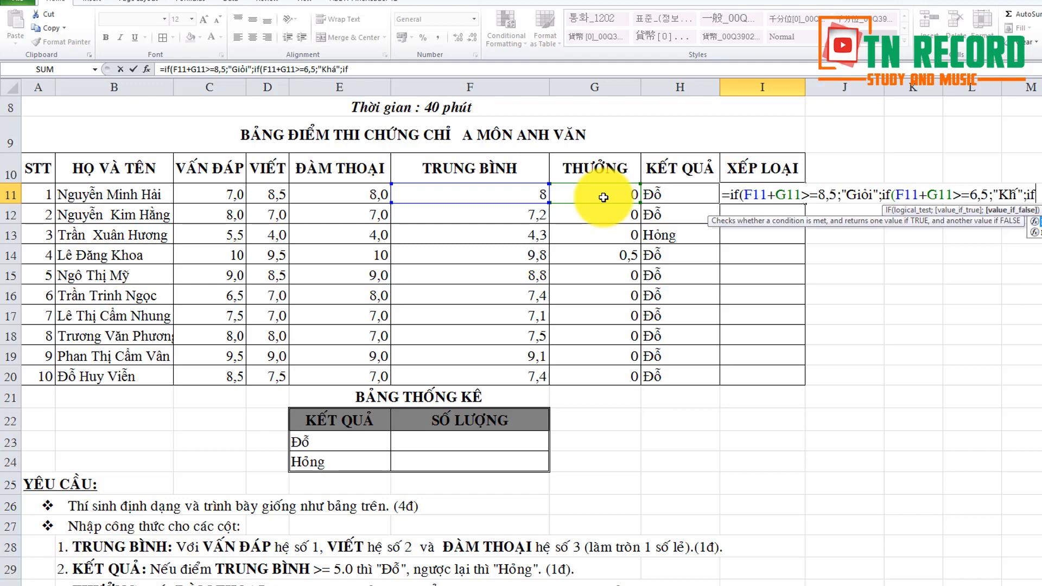
pyautogui.write('(')
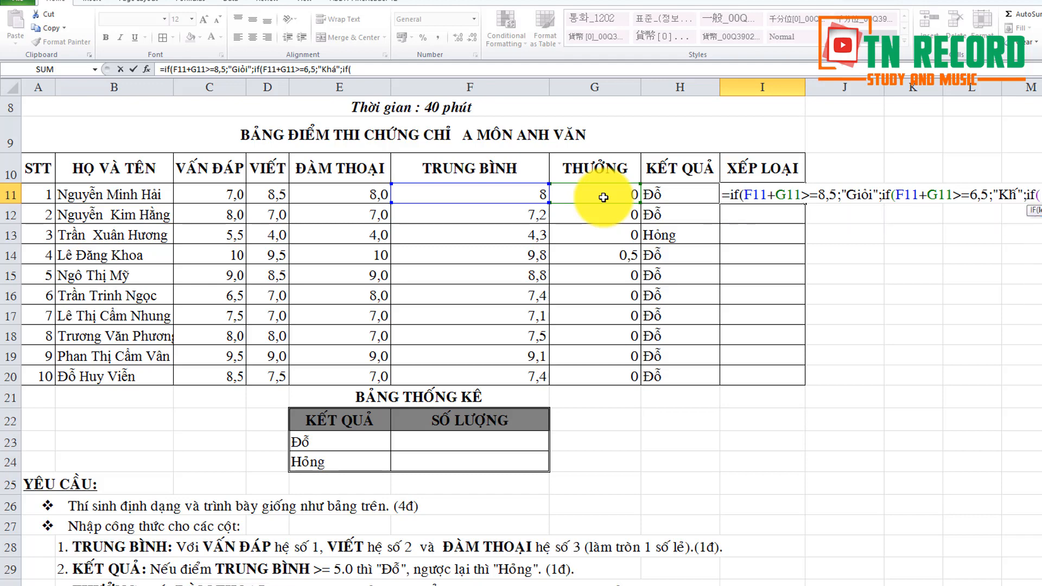
pyautogui.click(502, 192)
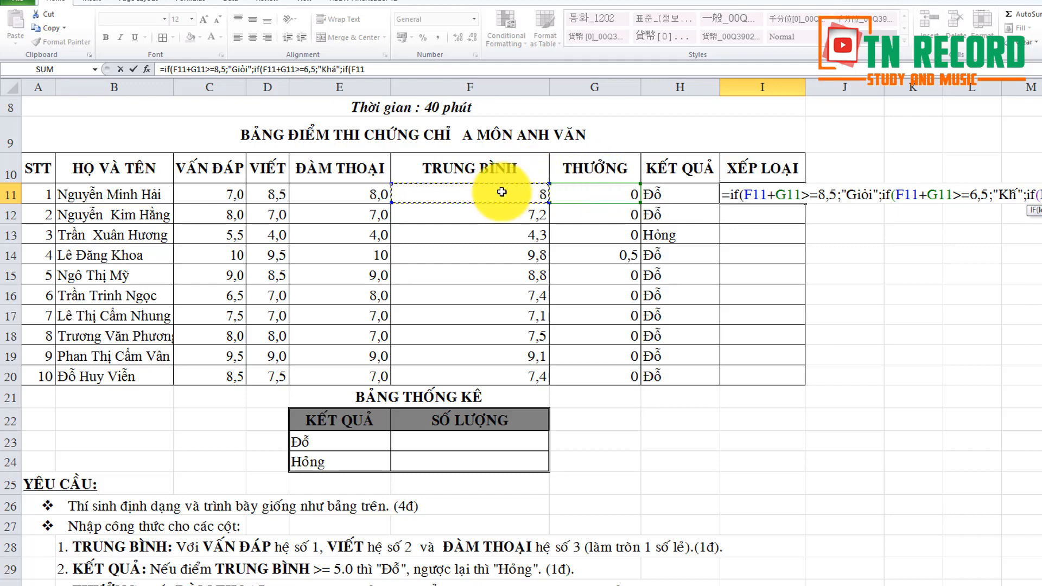
pyautogui.write('+')
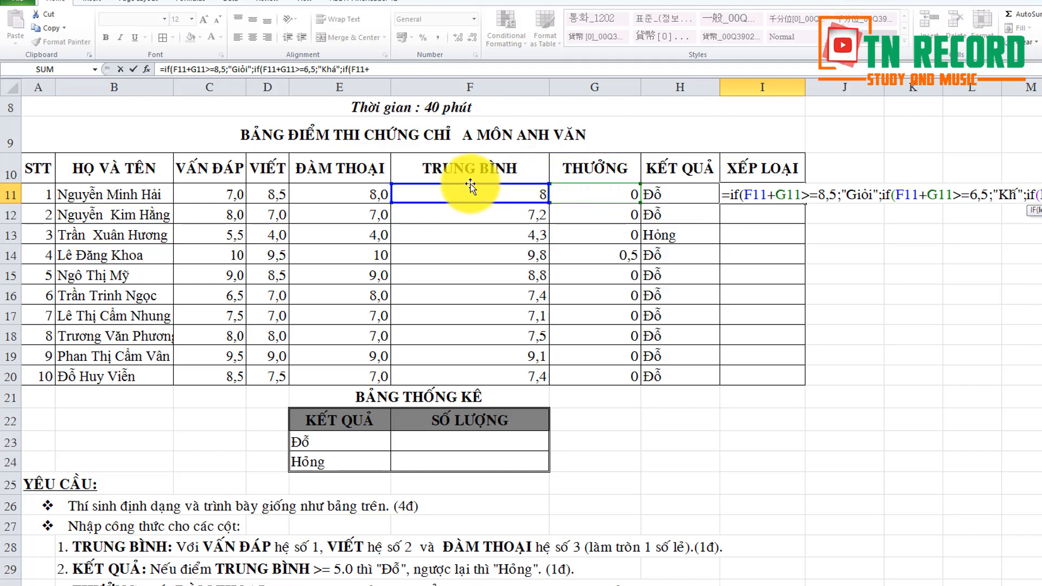
pyautogui.click(601, 198)
pyautogui.write('>=5;"Trung bình"')
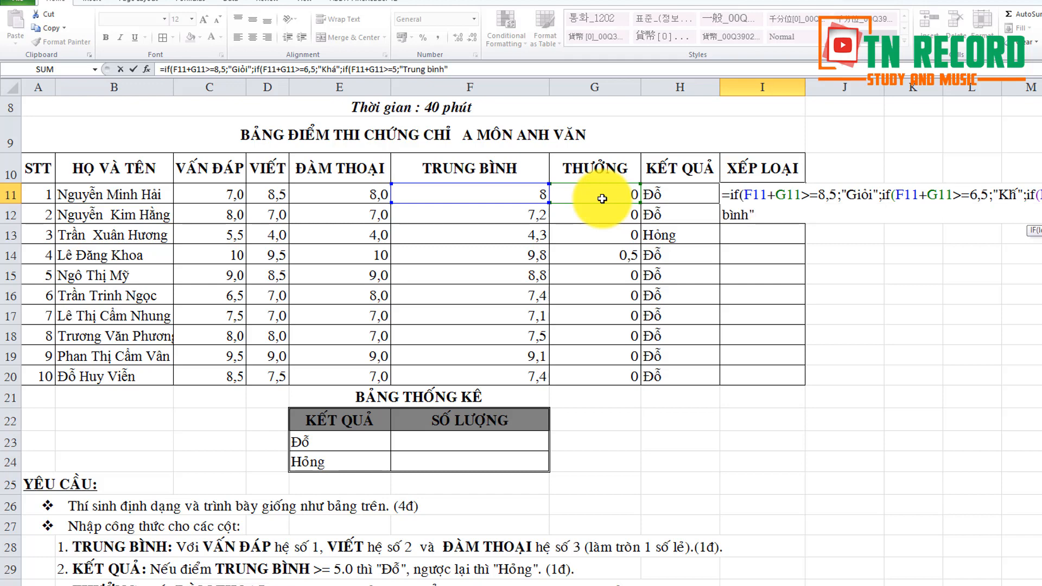
pyautogui.write(';"Yếu")))')
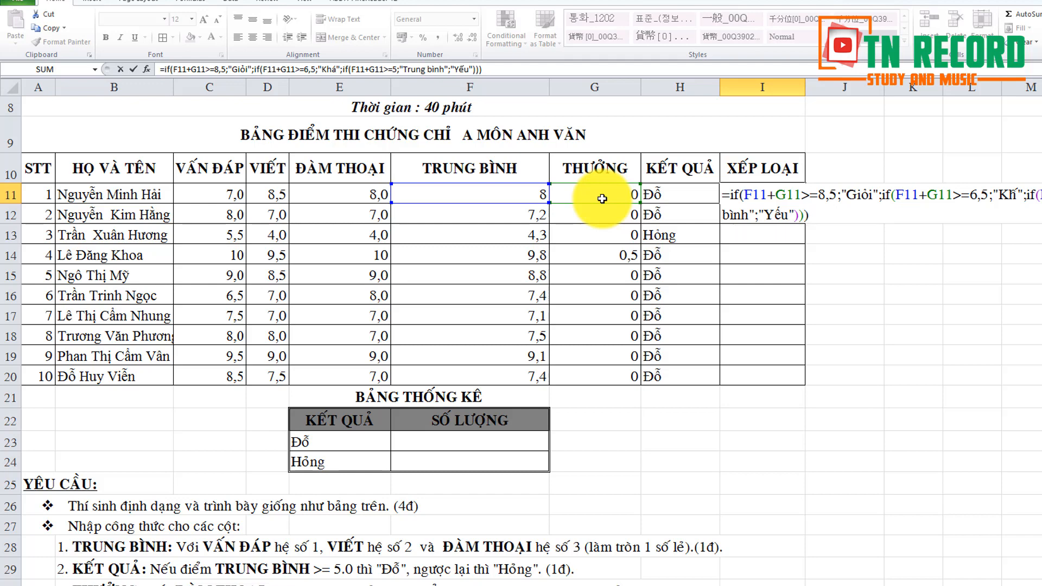
pyautogui.press('Return')
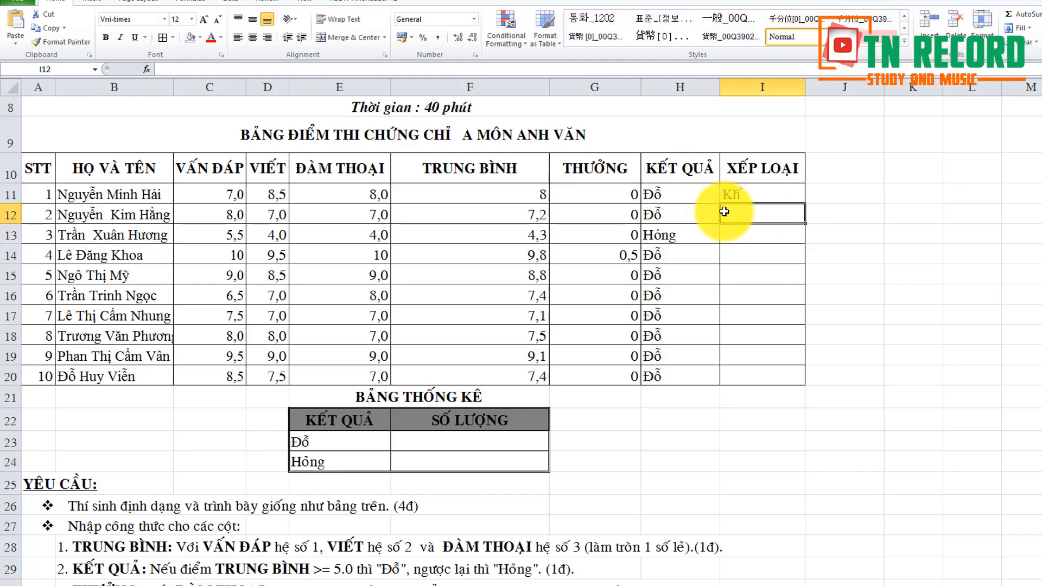
# Change the grade text for the >=6,5 condition in the I11 formula to "Kha".
pyautogui.doubleClick(738, 193)
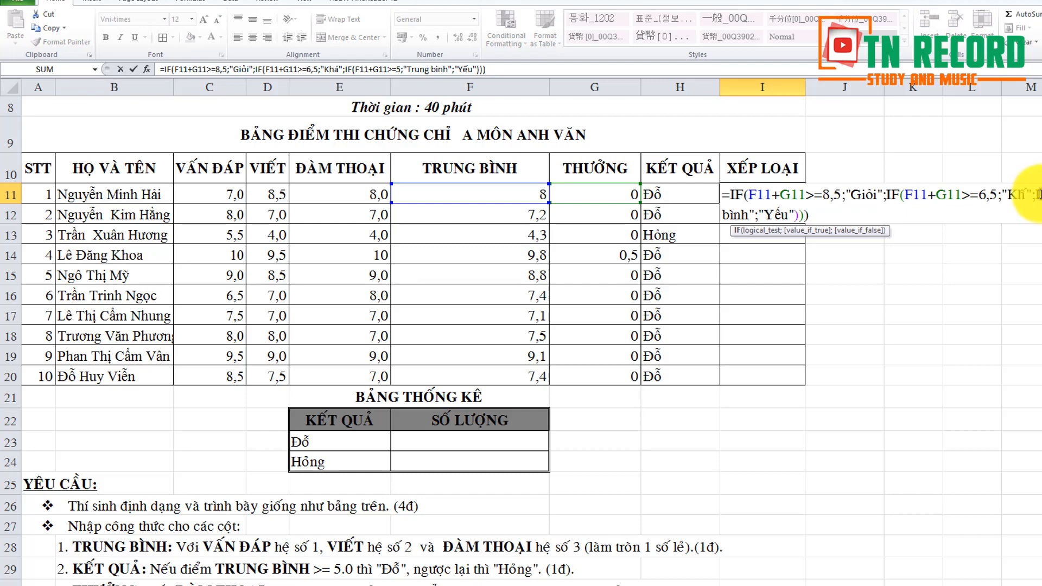
pyautogui.click(1030, 195)
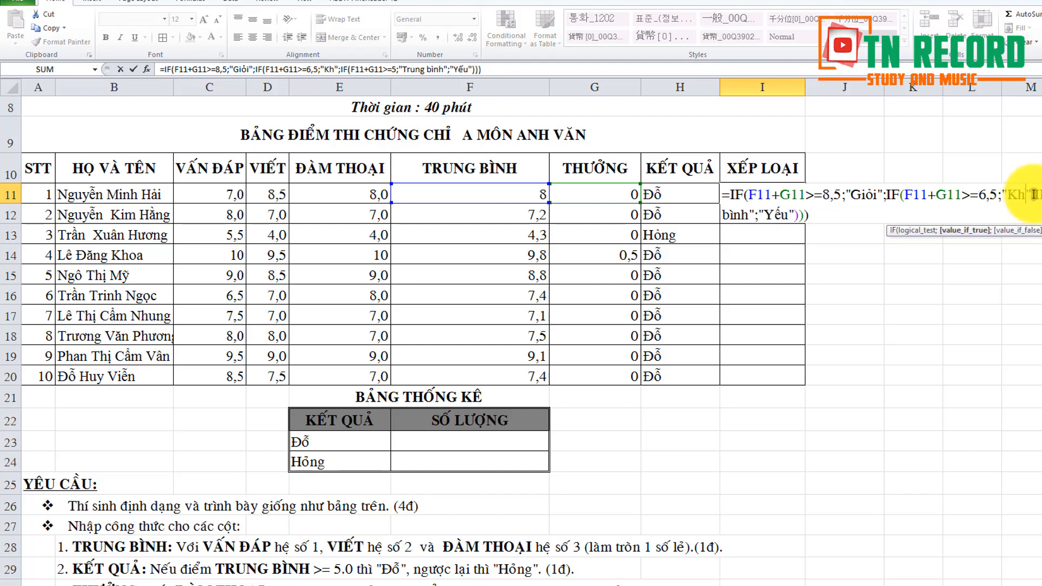
pyautogui.write('á')
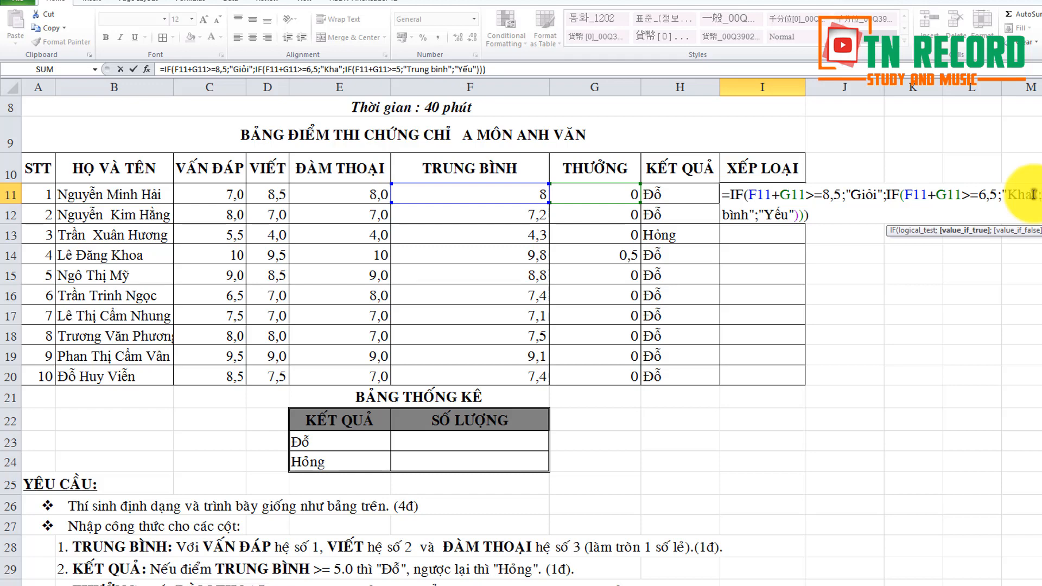
pyautogui.press('Return')
# Fill the XẾP LOẠI formula from I11 down to I20 and check the grades in the first three rows.
pyautogui.click(791, 196)
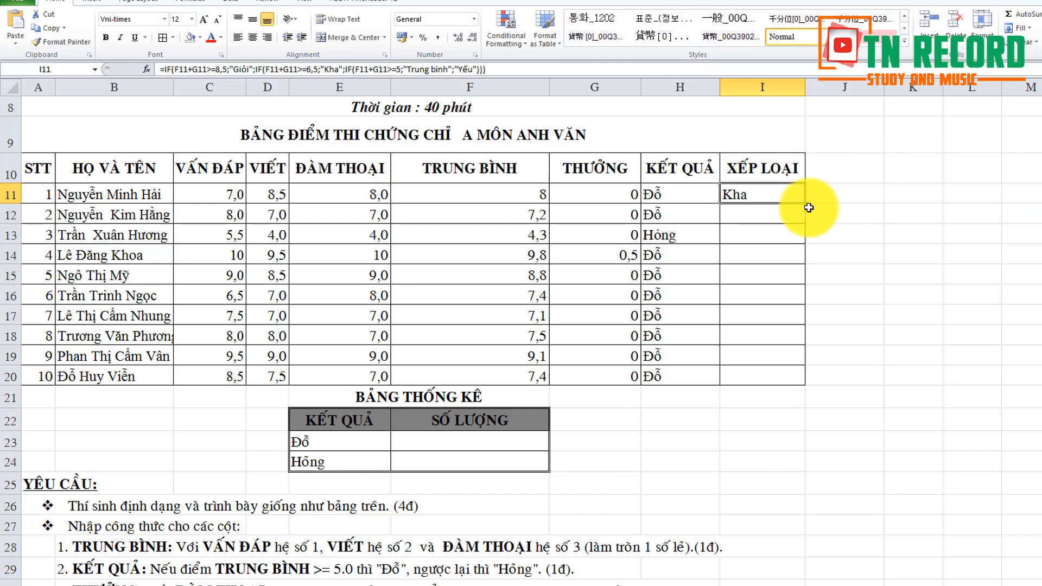
pyautogui.moveTo(806, 205); pyautogui.dragTo(808, 384)
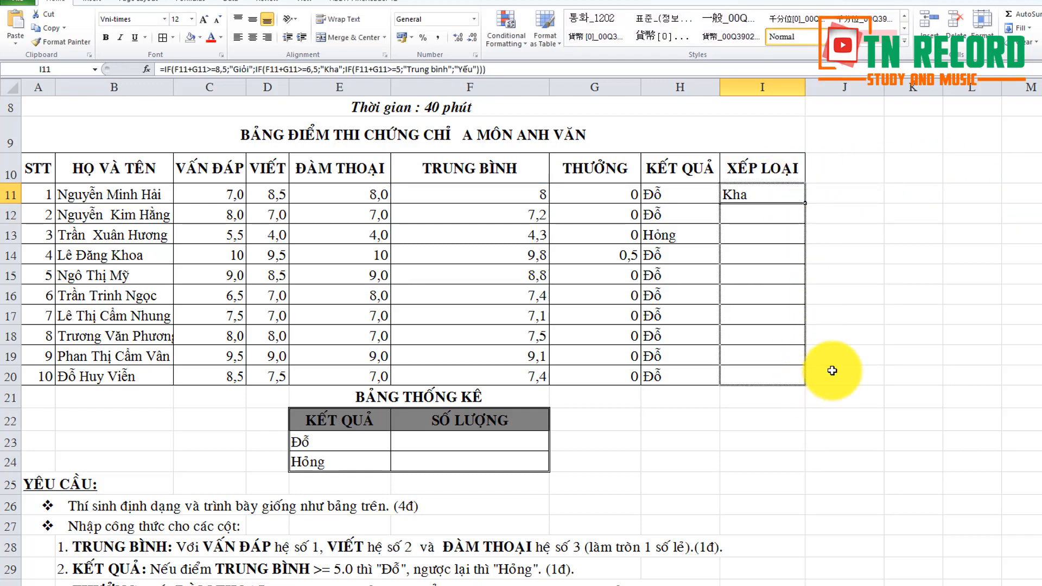
pyautogui.click(971, 322)
pyautogui.click(727, 195)
pyautogui.click(730, 215)
pyautogui.click(738, 234)
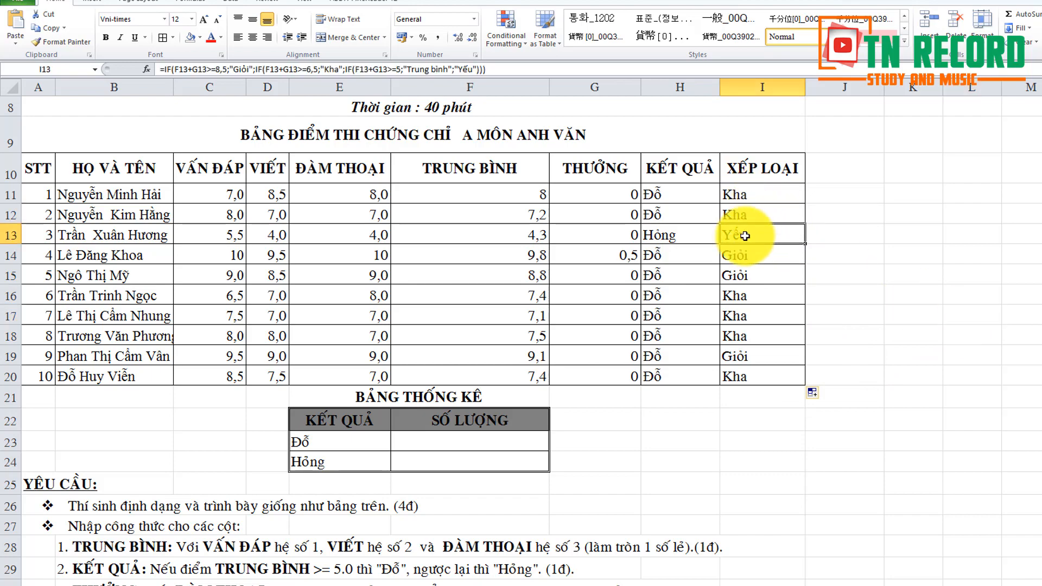
# Read requirement 5 and examine the Đỗ and Hỏng rows and the SỐ LƯỢNG column of BẢNG THỐNG KÊ.
pyautogui.scroll(-2, 702, 445)
pyautogui.scroll(-1, 702, 445)
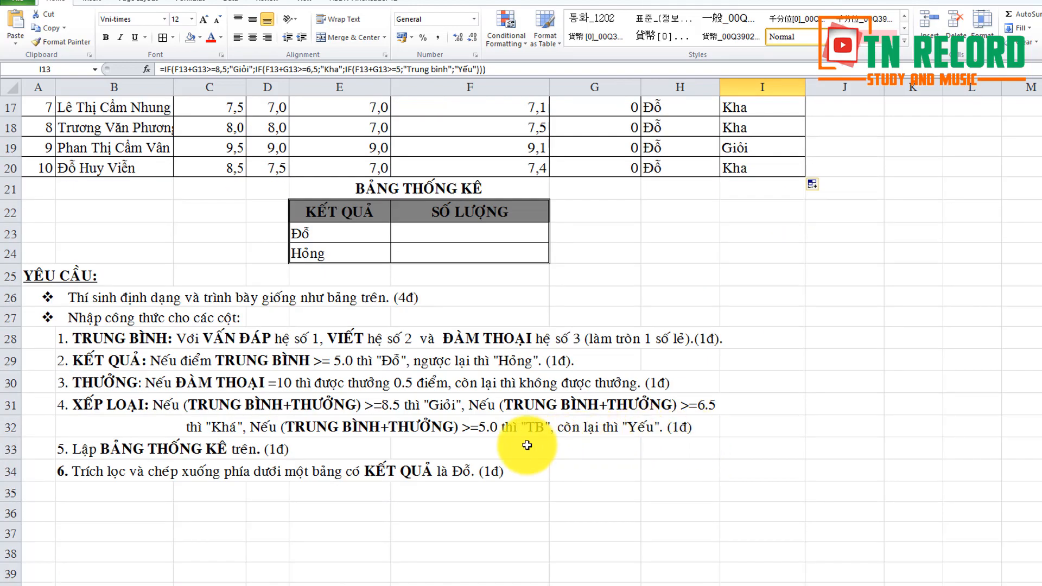
pyautogui.click(155, 449)
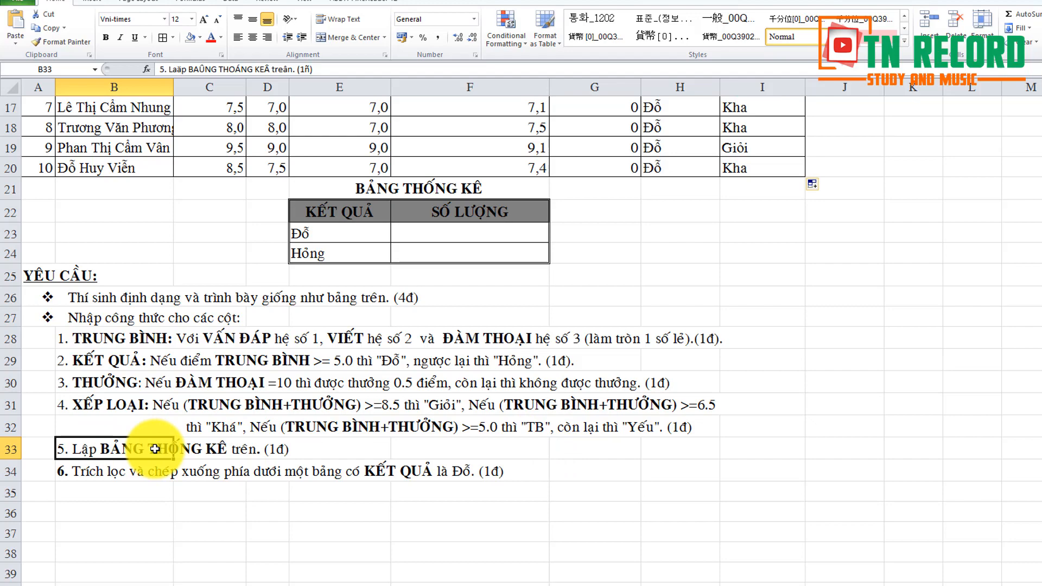
pyautogui.click(344, 232)
pyautogui.click(342, 255)
pyautogui.click(437, 237)
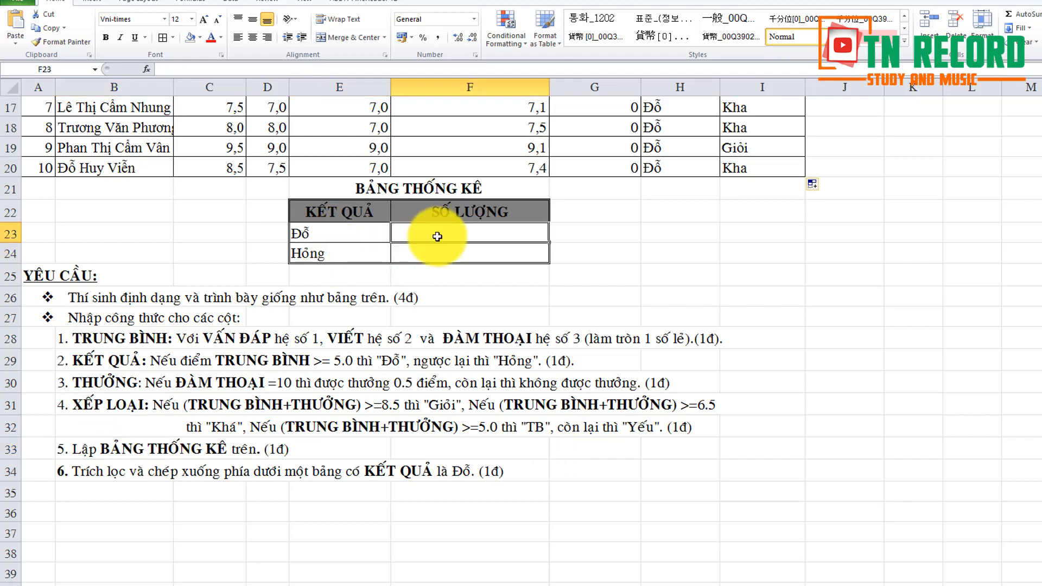
# Enter the formula =counif(H11:H20;"Đỗ") in F23 for the Đỗ row of BẢNG THỐNG KÊ.
pyautogui.scroll(3, 467, 250)
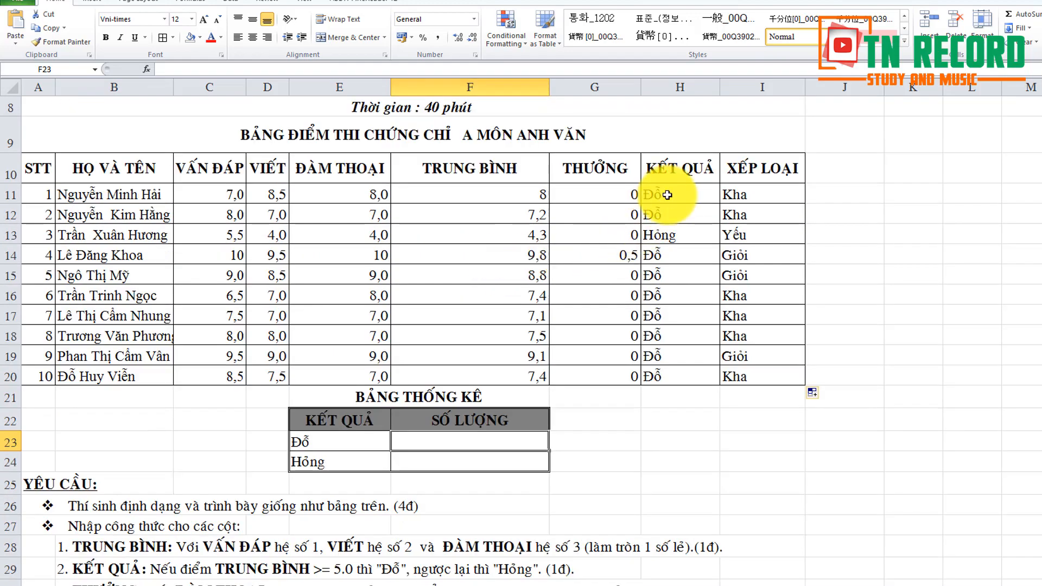
pyautogui.doubleClick(459, 440)
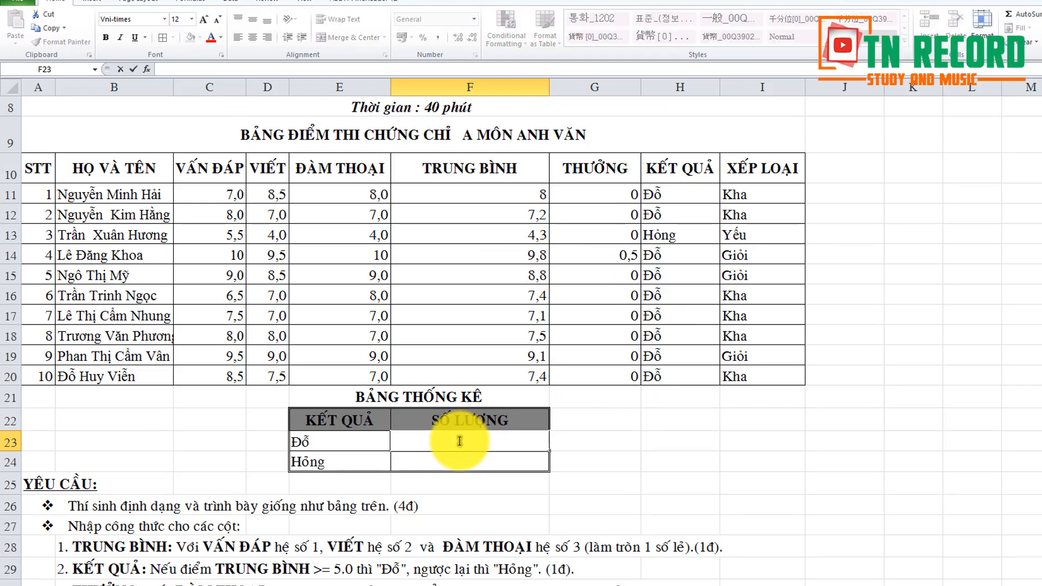
pyautogui.write('=coung')
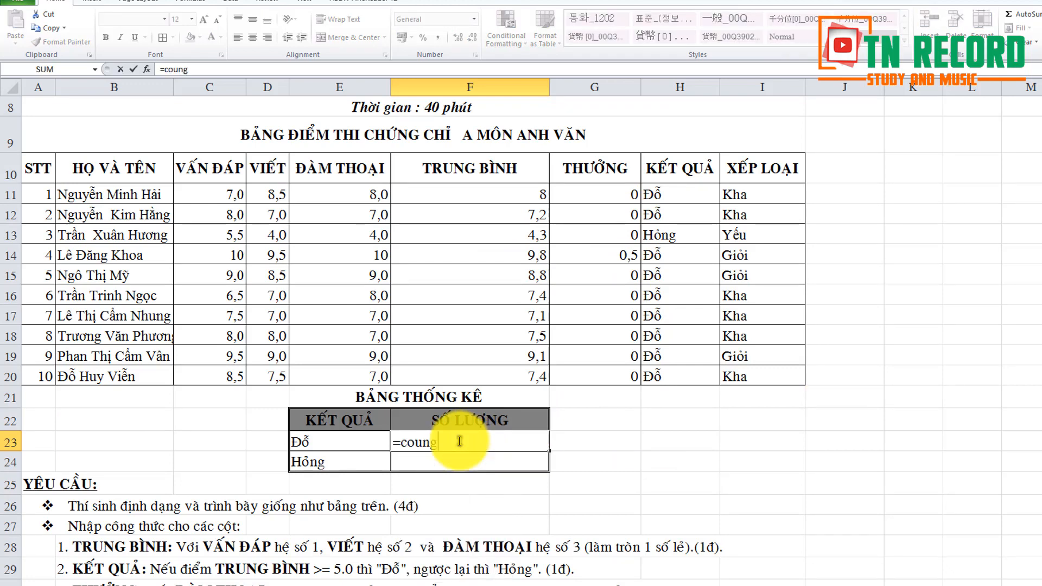
pyautogui.press('BackSpace')
pyautogui.write('if(')
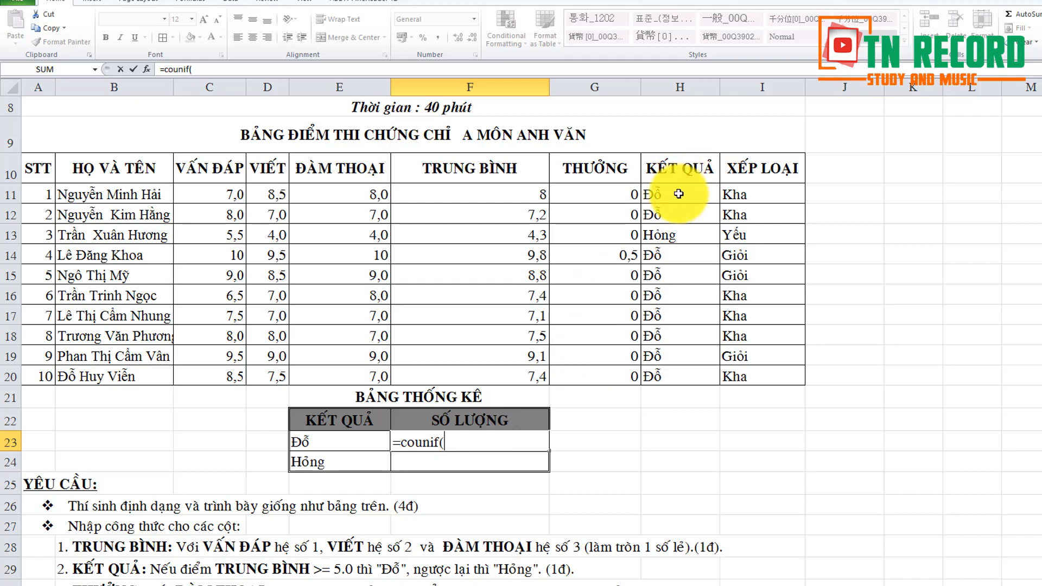
pyautogui.moveTo(679, 196); pyautogui.dragTo(682, 376)
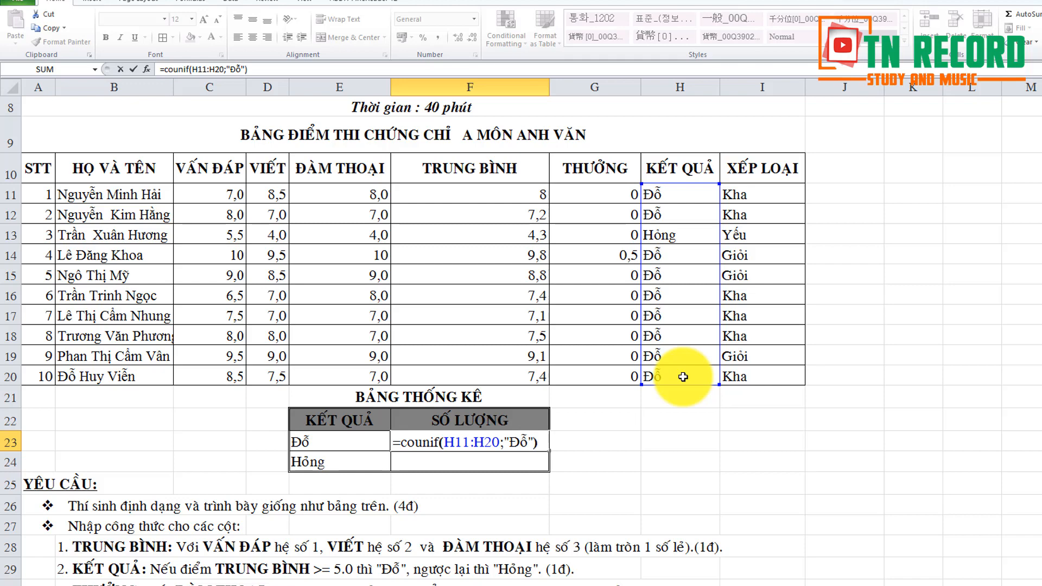
pyautogui.press('Return')
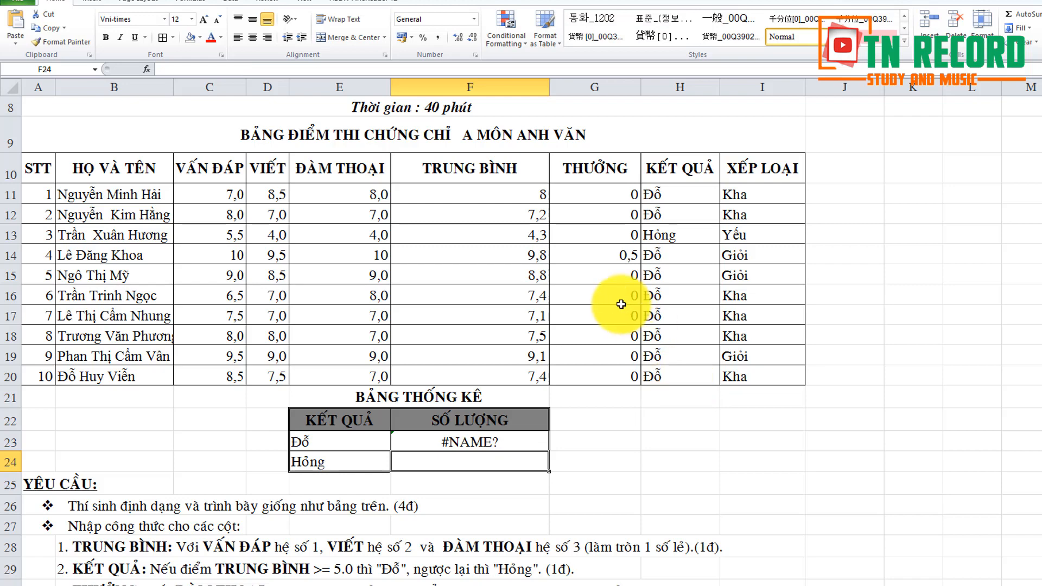
# Correct the function name in the F23 formula to COUNTIF and check the completed formula.
pyautogui.doubleClick(488, 442)
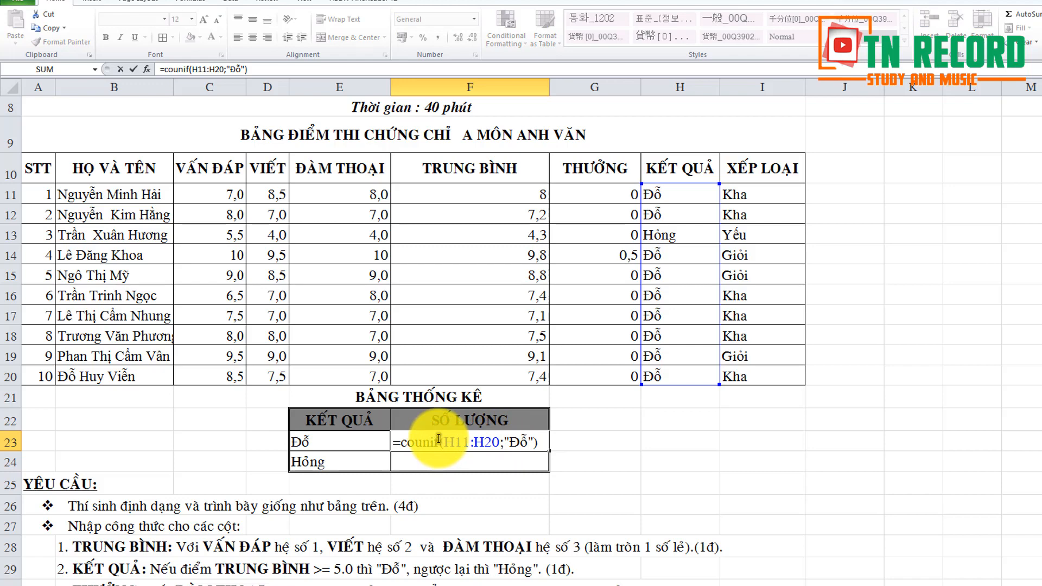
pyautogui.click(438, 441)
pyautogui.write('t')
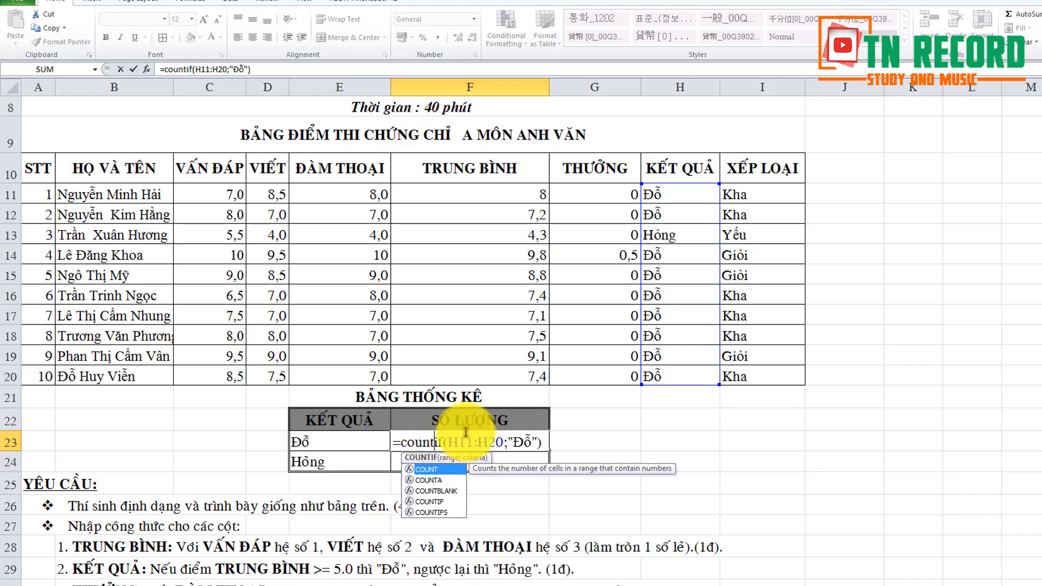
pyautogui.press('Return')
pyautogui.click(495, 441)
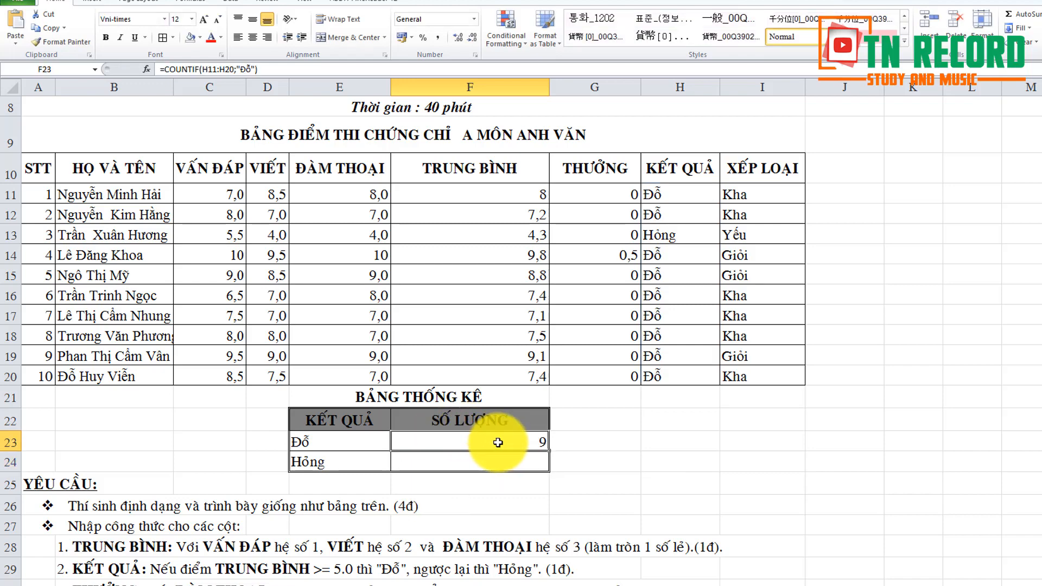
# Enter the formula =COUNTIF(H11:H20;"Hỏng") in F24 for the Hỏng row of BẢNG THỐNG KÊ.
pyautogui.doubleClick(530, 461)
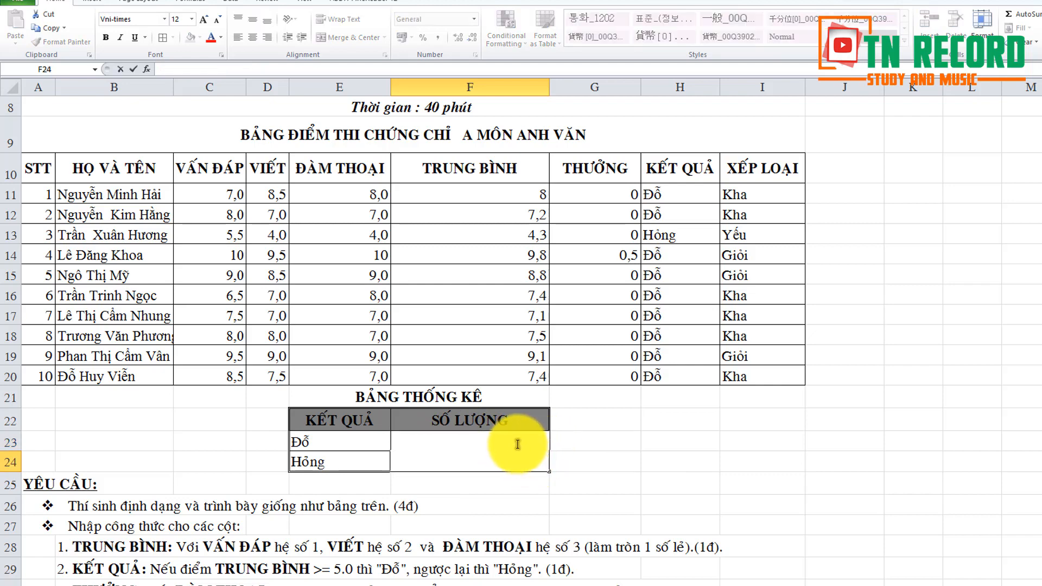
pyautogui.press('Escape')
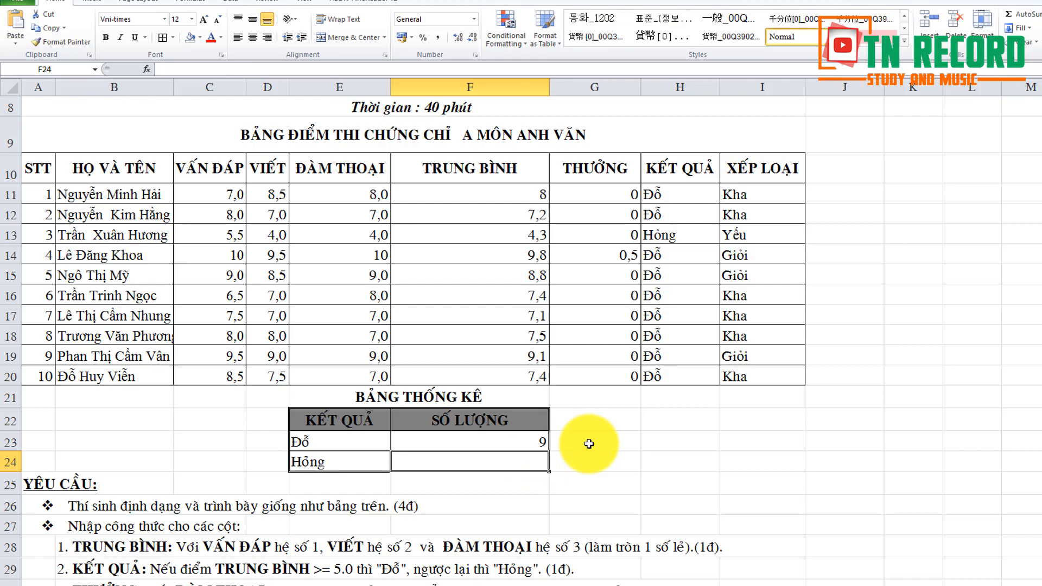
pyautogui.doubleClick(526, 461)
pyautogui.write('=')
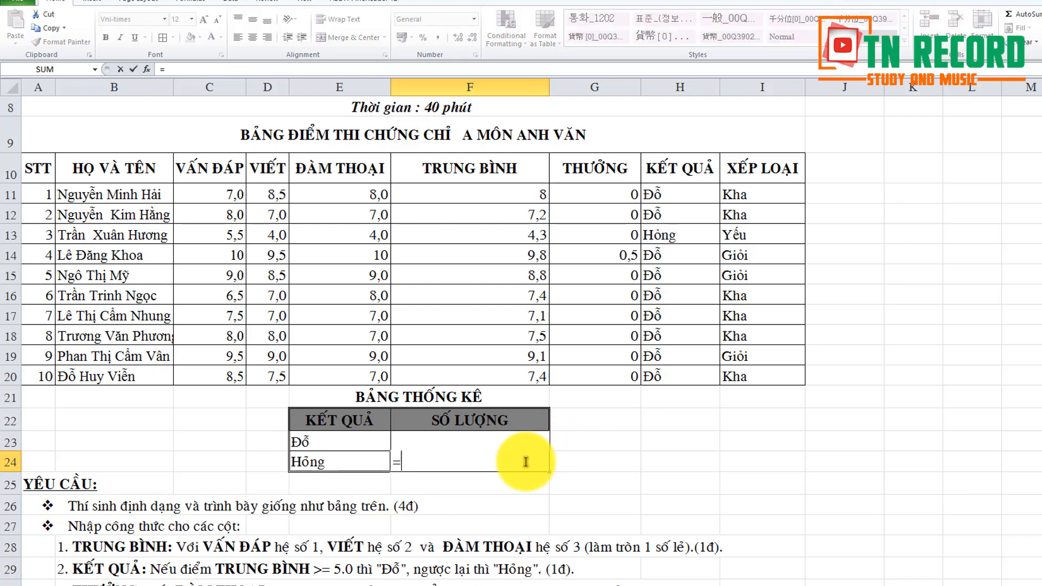
pyautogui.write('count')
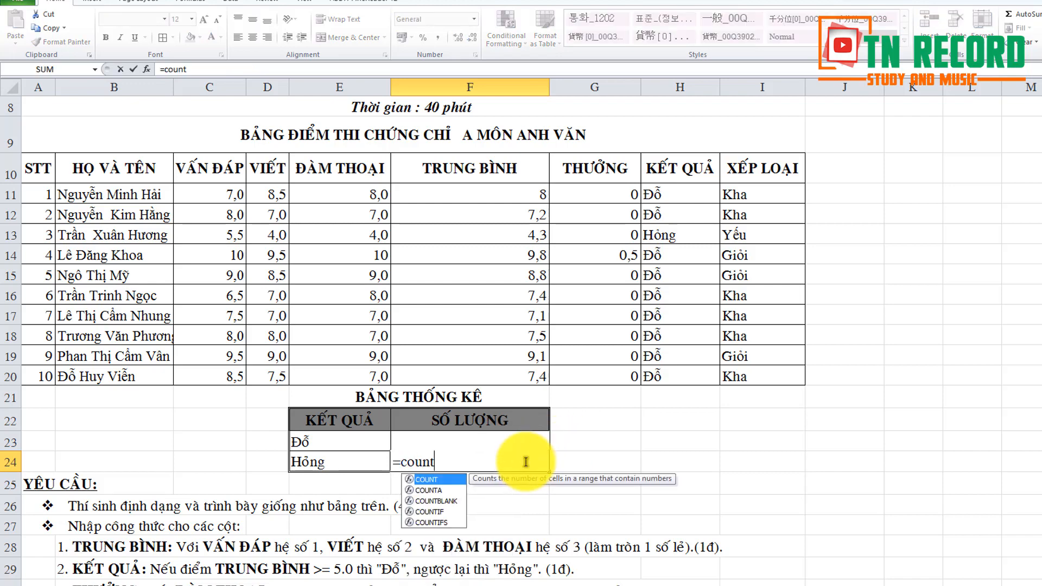
pyautogui.write('if')
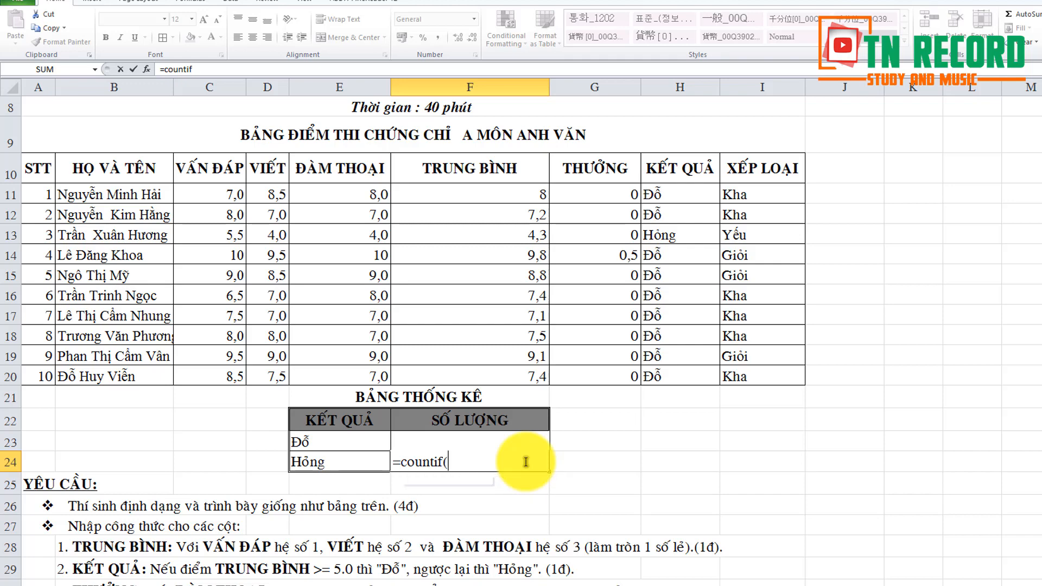
pyautogui.write('(')
pyautogui.moveTo(670, 190); pyautogui.dragTo(675, 371)
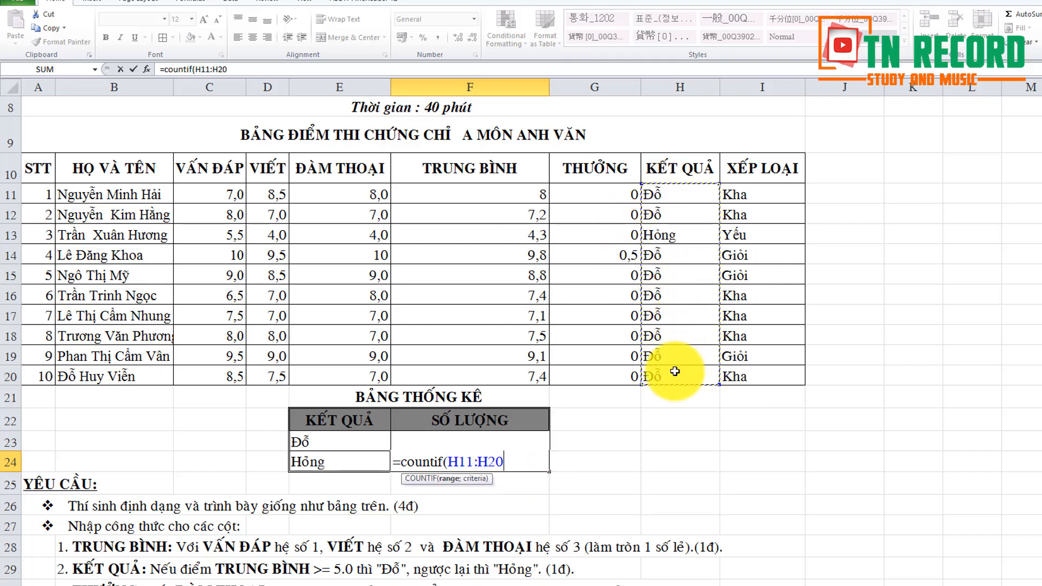
pyautogui.write(';"Hỏng')
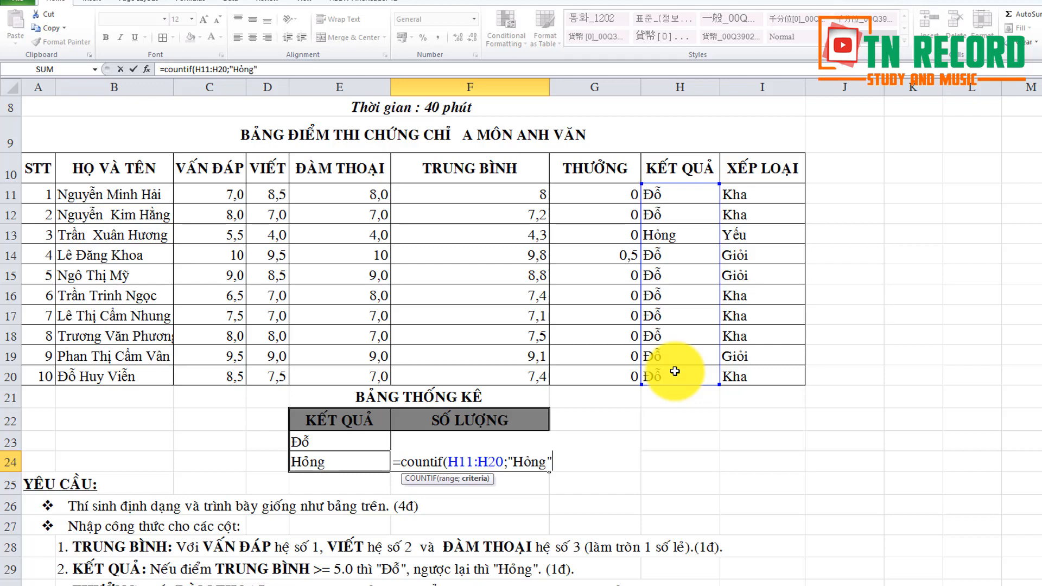
pyautogui.press('Return')
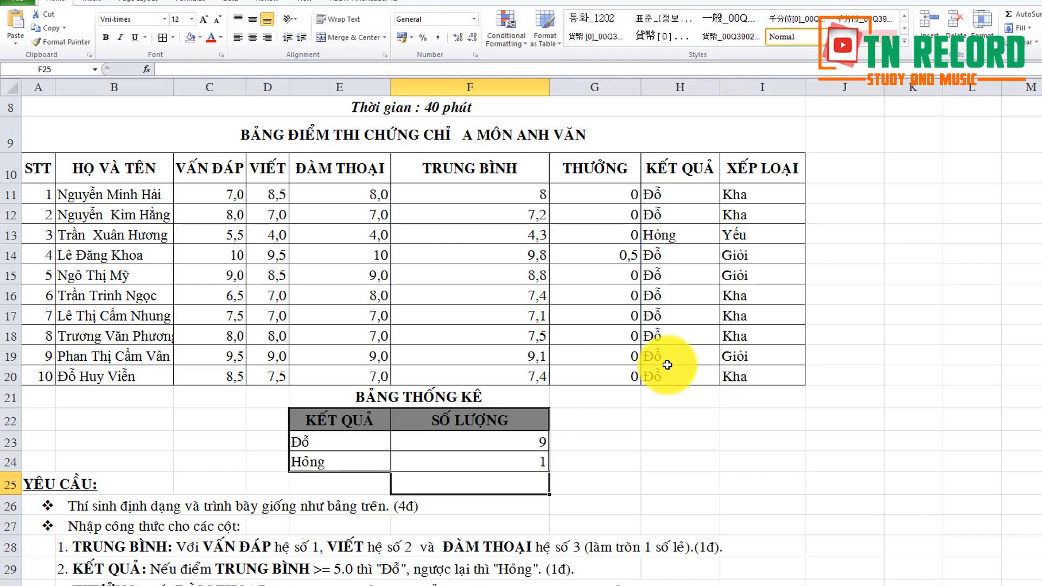
# Check the Đỗ and Hỏng counts against the KẾT QUẢ column and read requirement 6 in row 34.
pyautogui.click(647, 446)
pyautogui.click(512, 469)
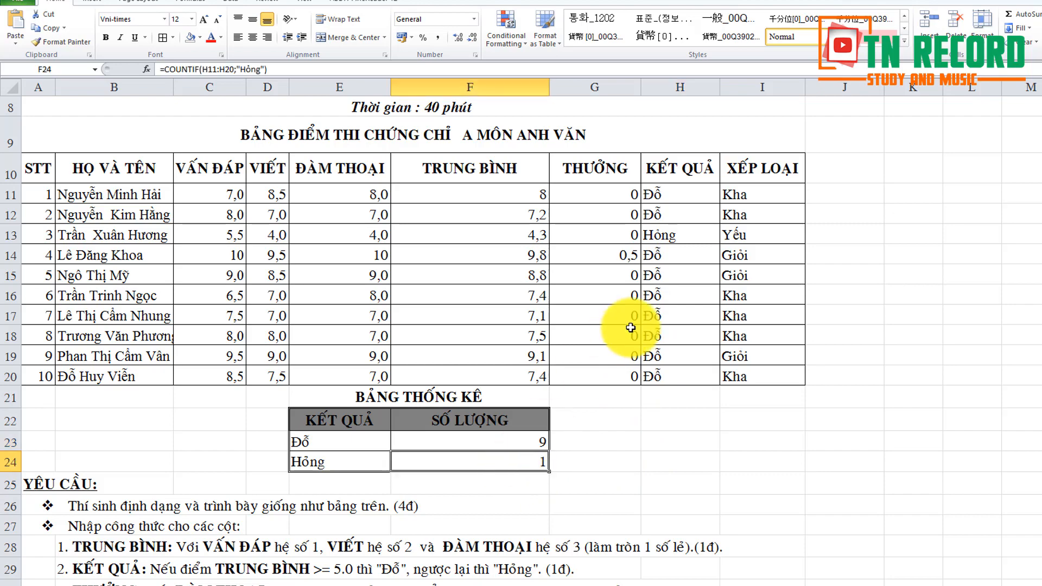
pyautogui.click(648, 237)
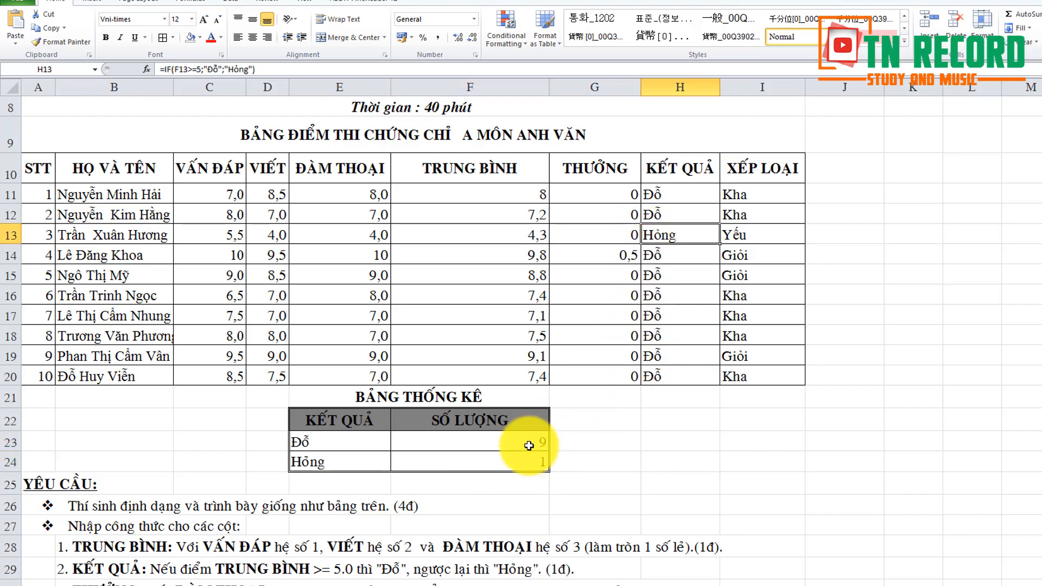
pyautogui.moveTo(532, 442); pyautogui.dragTo(540, 462)
pyautogui.scroll(-3, 550, 498)
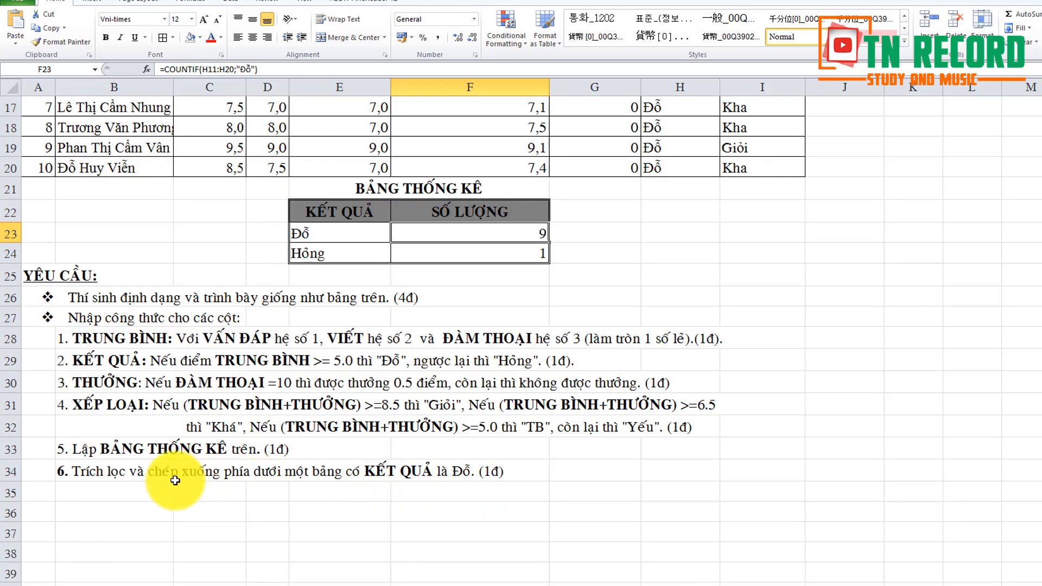
pyautogui.click(70, 475)
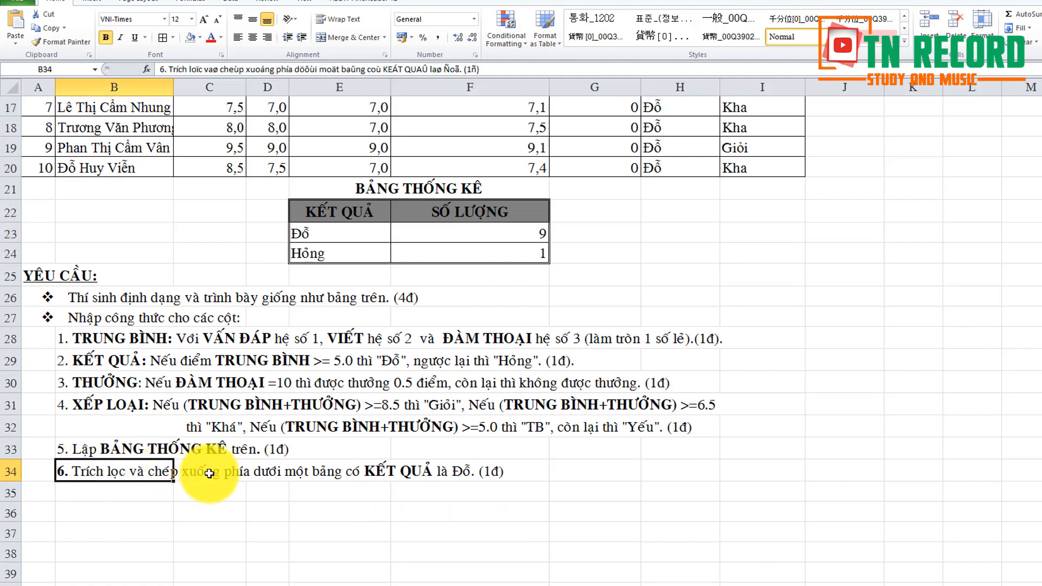
pyautogui.click(380, 471)
pyautogui.click(456, 473)
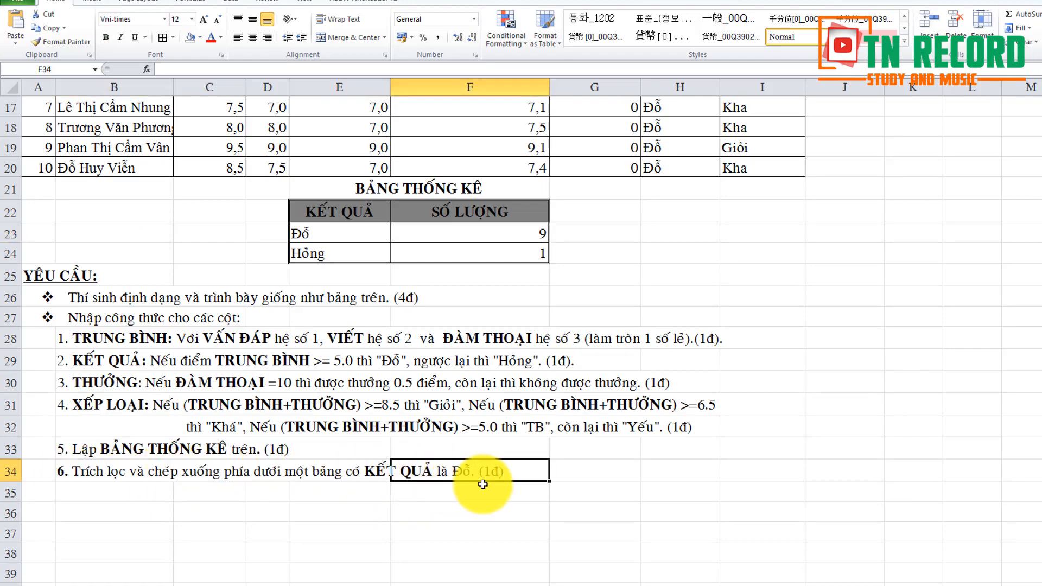
# Copy the KẾT QUẢ heading and its first Đỗ result from H10:H11 to E36 as values only, as filter criteria.
pyautogui.scroll(3, 499, 486)
pyautogui.moveTo(679, 169); pyautogui.dragTo(685, 195)
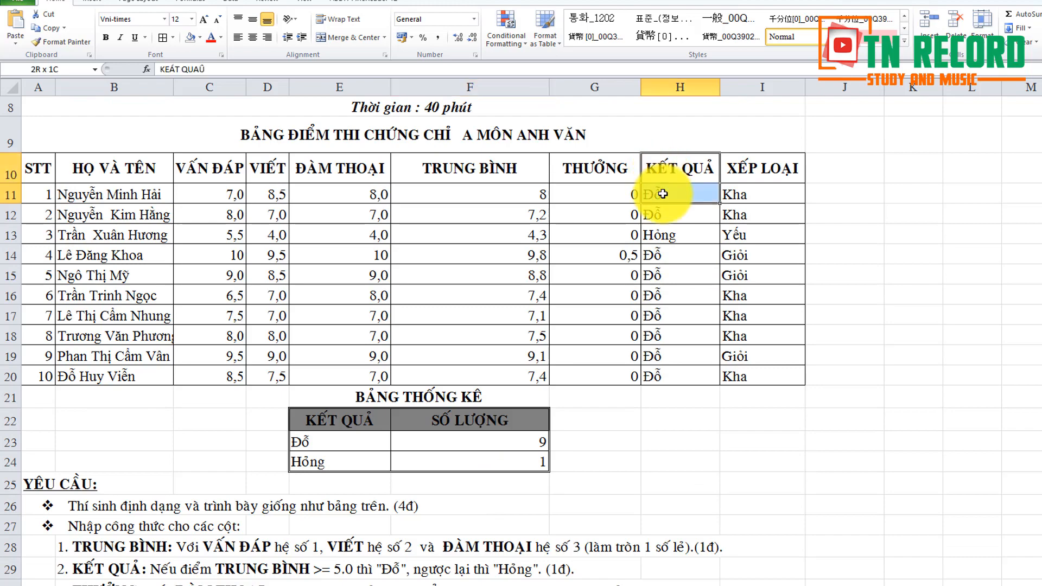
pyautogui.rightClick(667, 195)
pyautogui.click(689, 219)
pyautogui.scroll(-5, 489, 434)
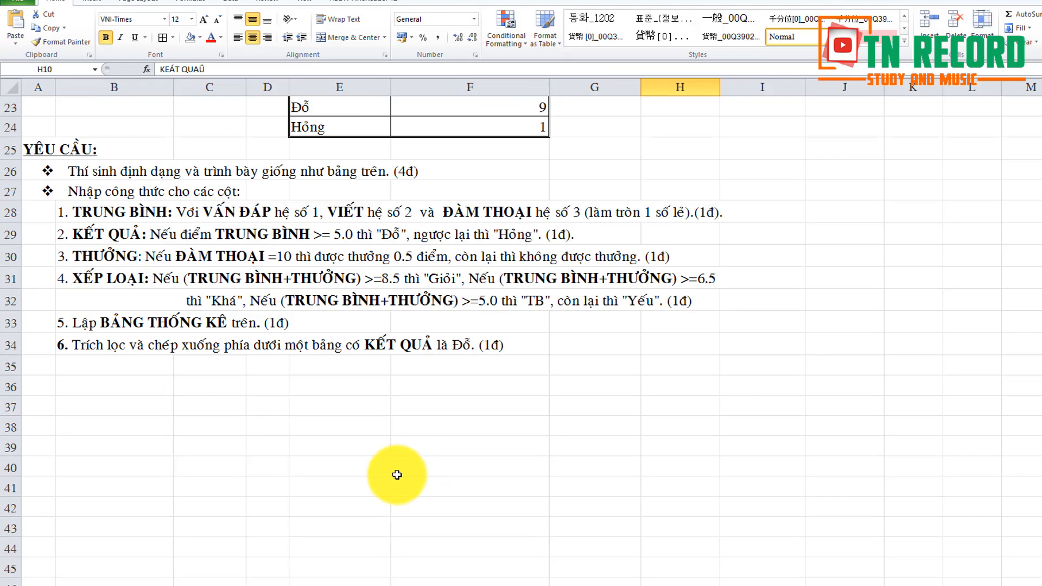
pyautogui.click(317, 389)
pyautogui.rightClick(317, 386)
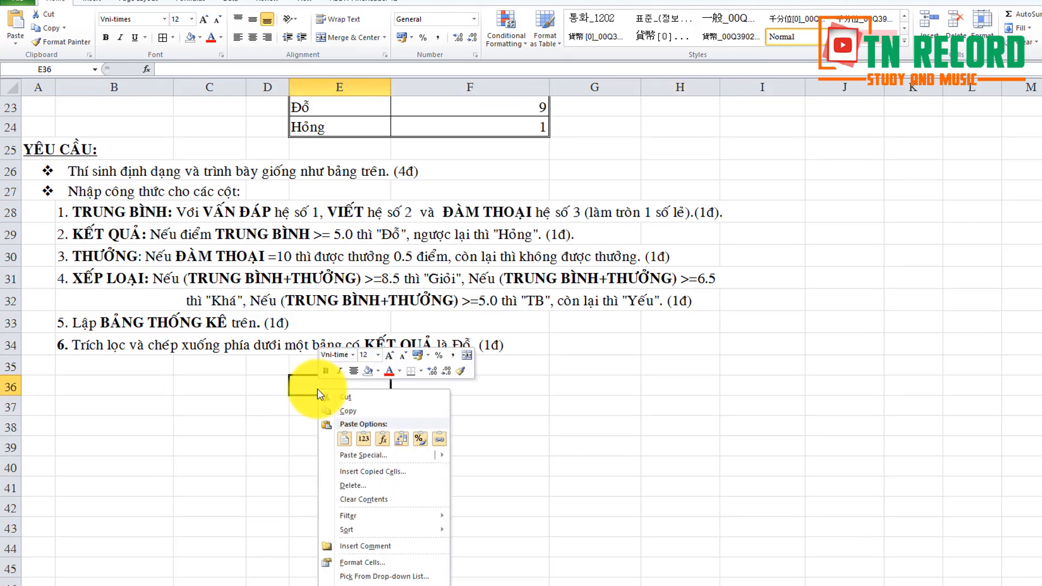
pyautogui.click(366, 440)
pyautogui.click(417, 450)
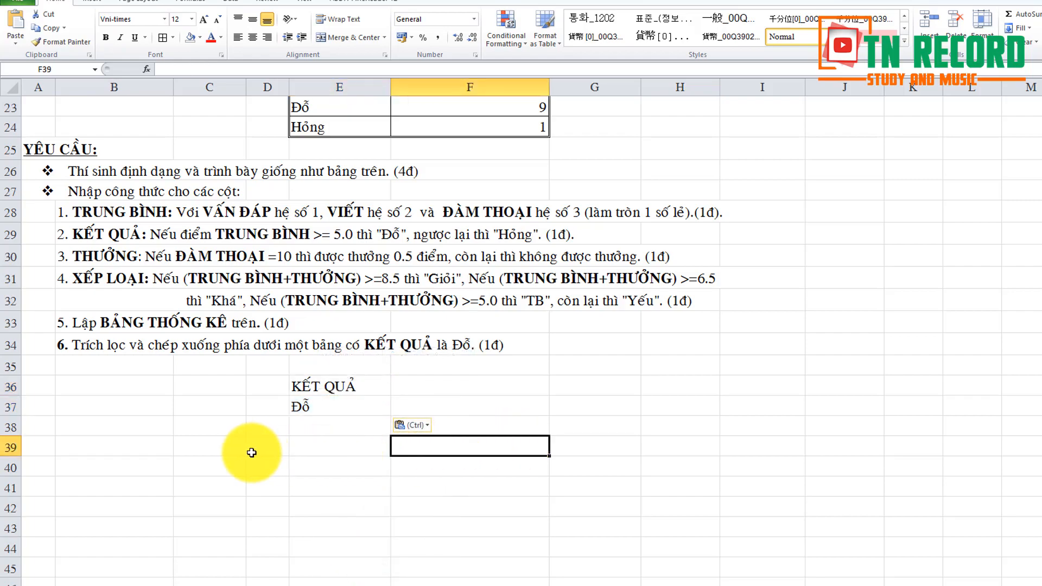
# Start an Advanced Filter from cell C11 of the score table, treating the first row as labels and copying results to another location.
pyautogui.scroll(6, 261, 434)
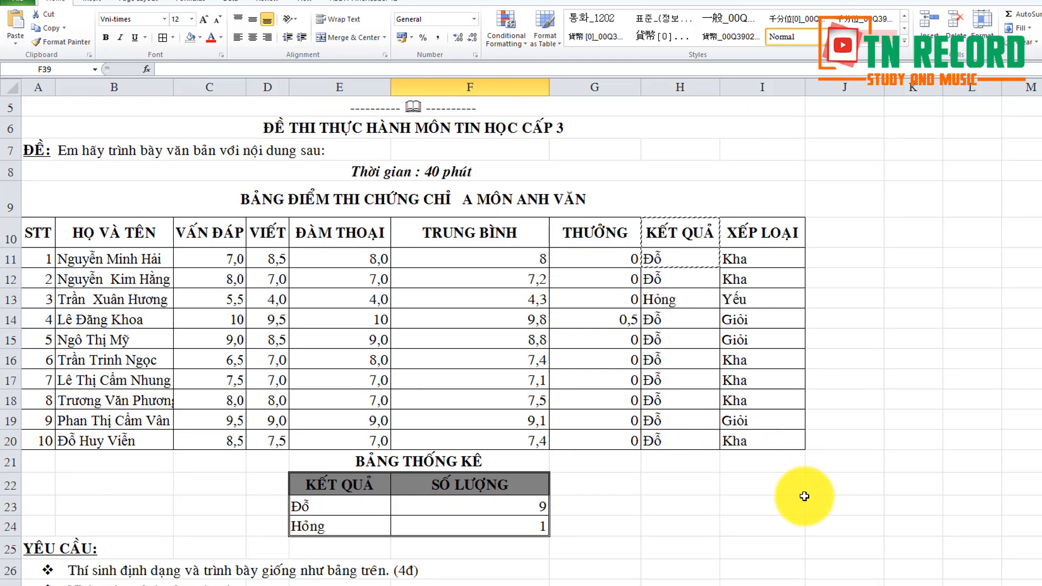
pyautogui.scroll(-8, 804, 496)
pyautogui.scroll(9, 767, 495)
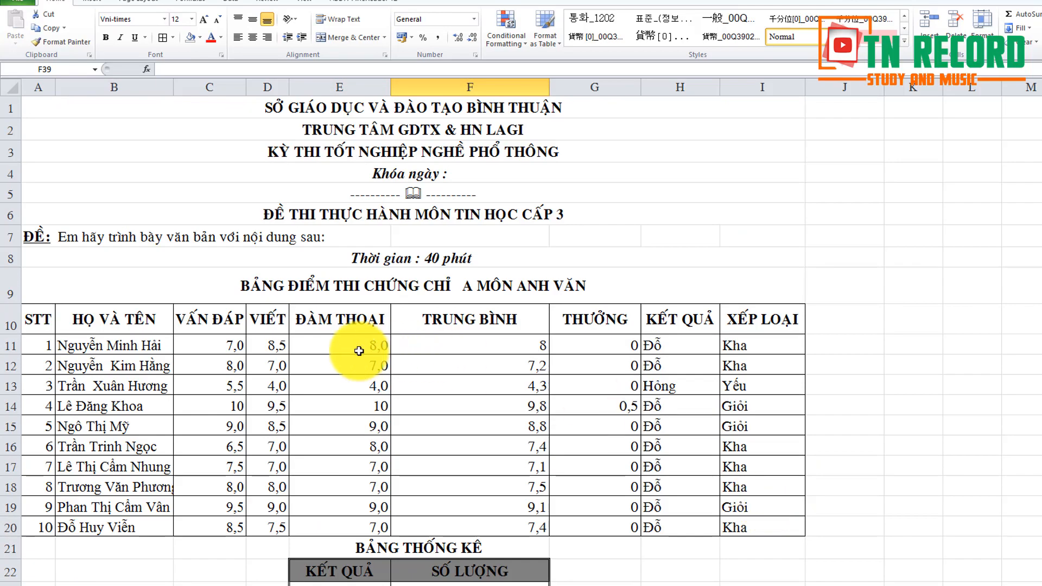
pyautogui.click(220, 346)
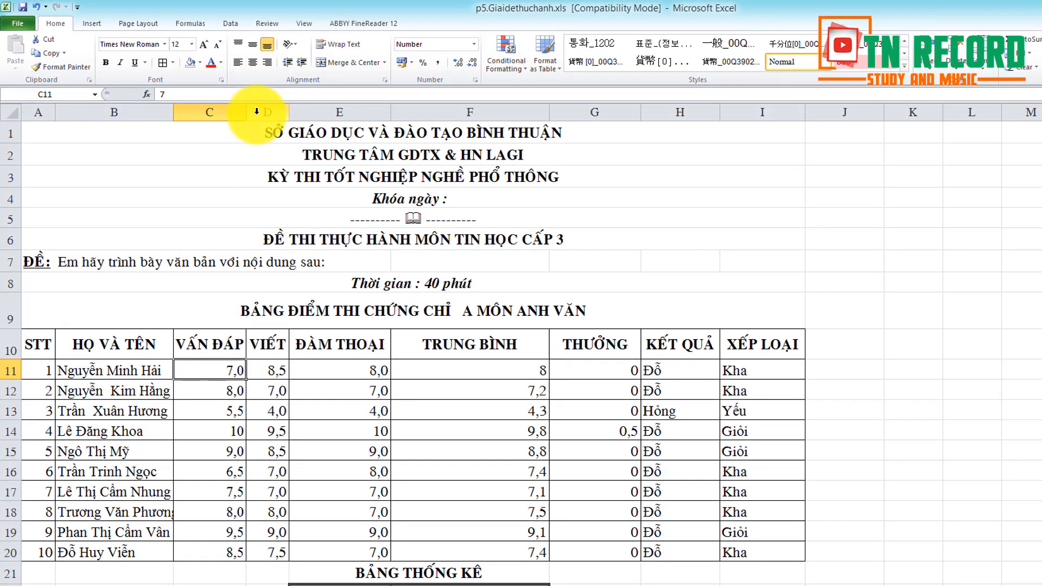
pyautogui.click(232, 24)
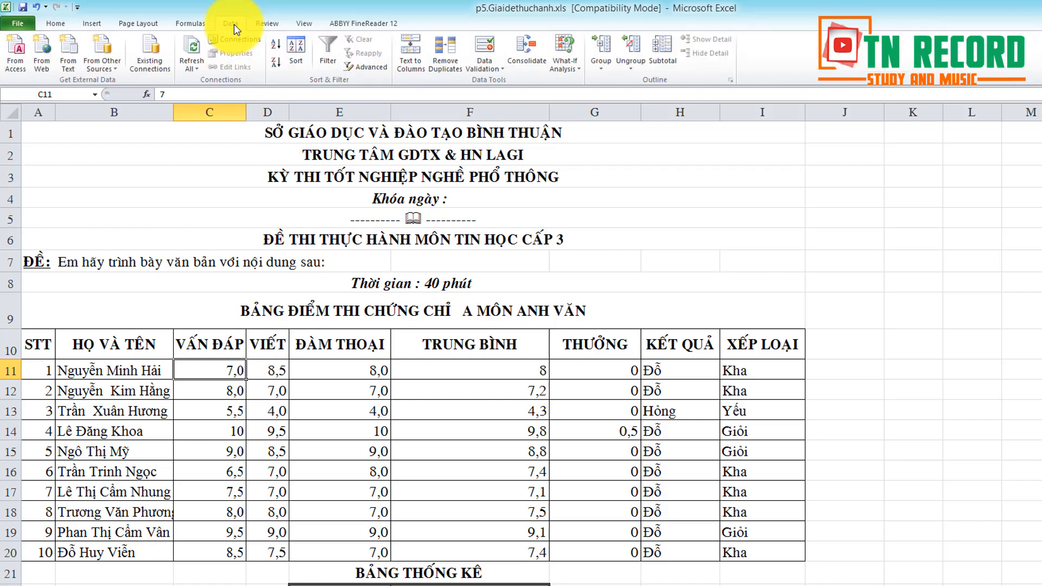
pyautogui.click(364, 71)
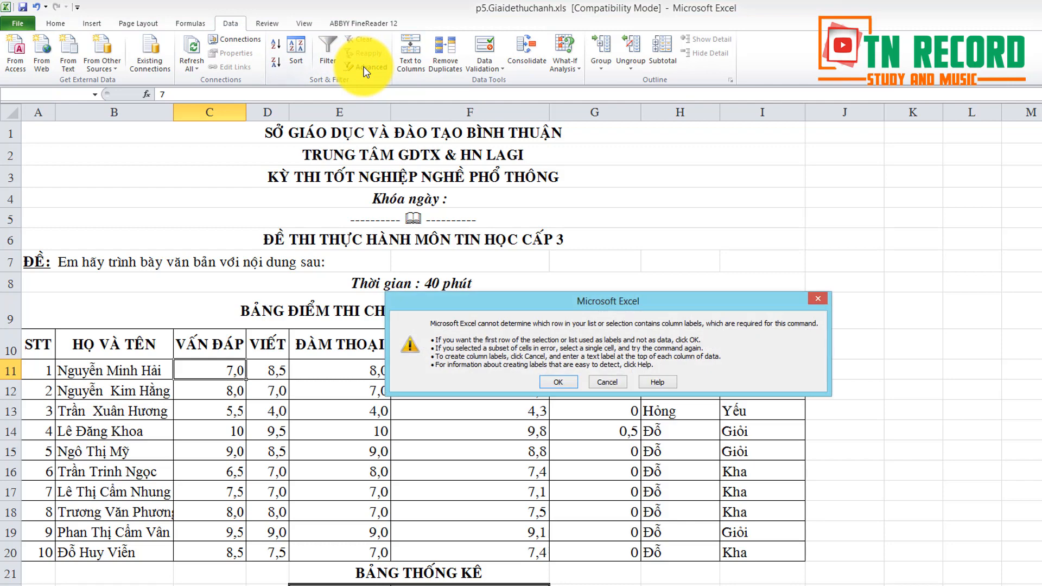
pyautogui.click(564, 384)
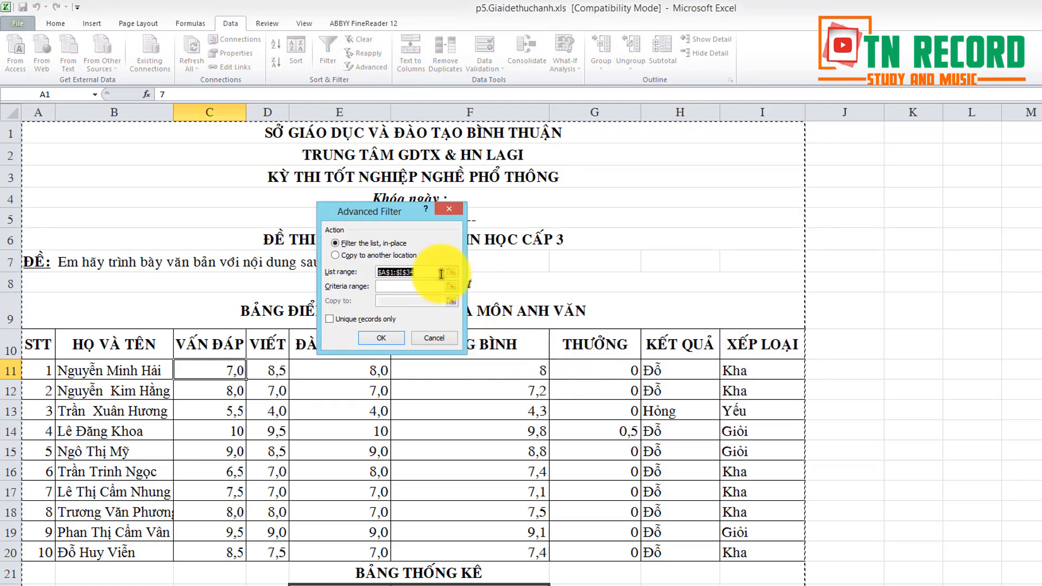
pyautogui.click(342, 254)
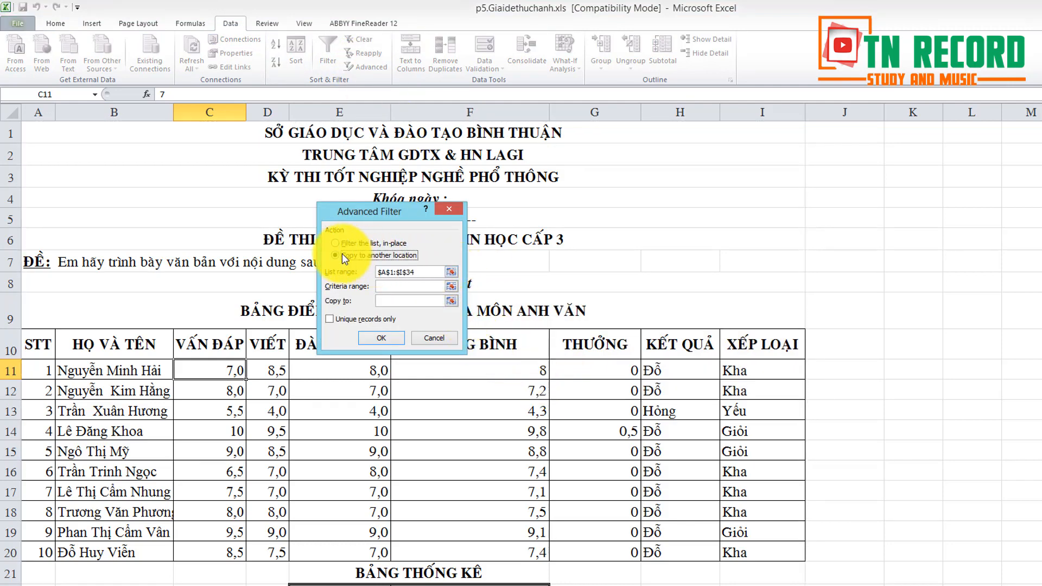
# Set the Advanced Filter's list range to the score table with its headings, A10:I20.
pyautogui.click(451, 272)
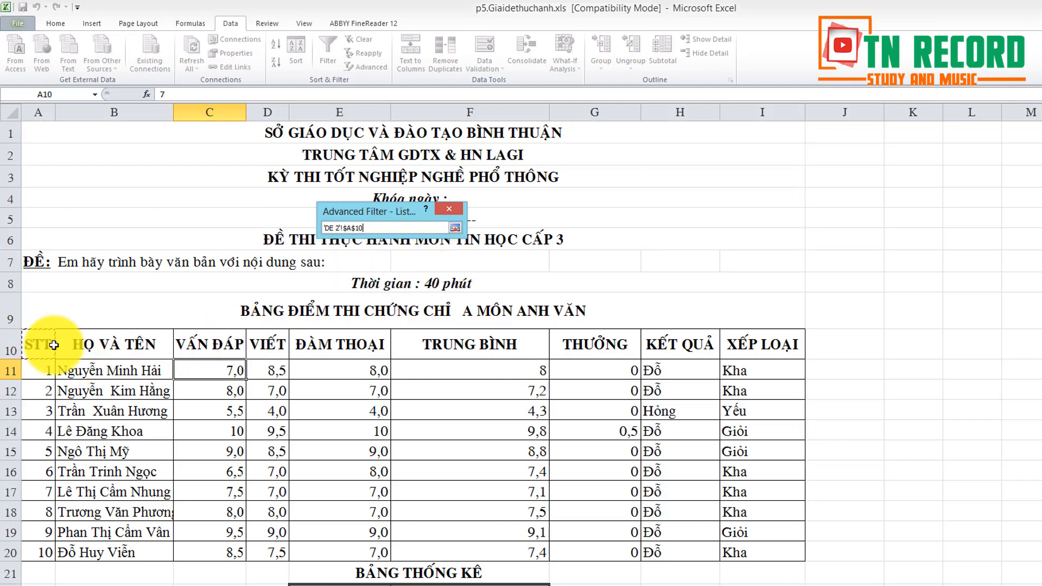
pyautogui.moveTo(27, 344); pyautogui.dragTo(750, 551)
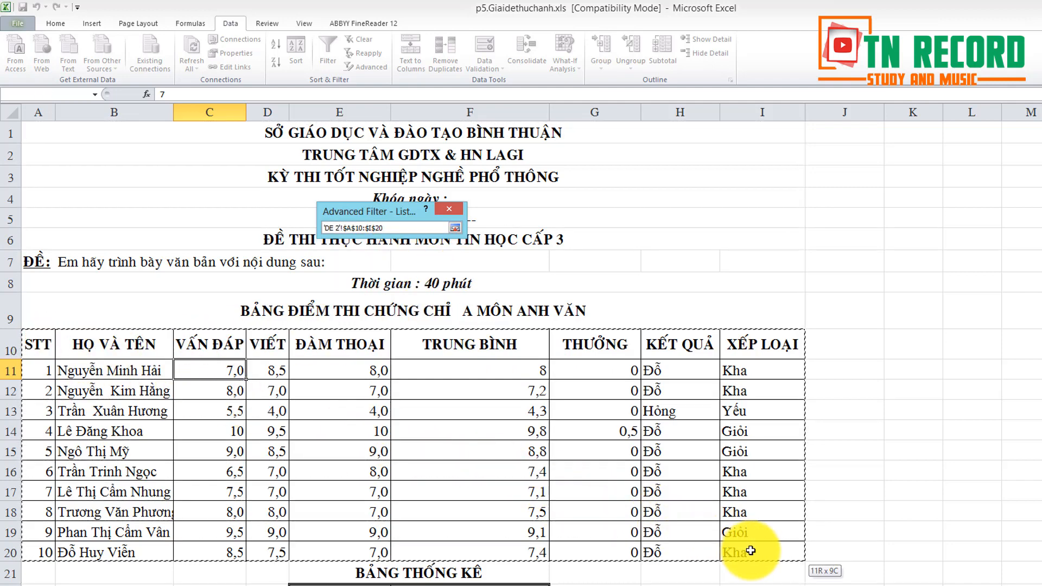
pyautogui.click(454, 227)
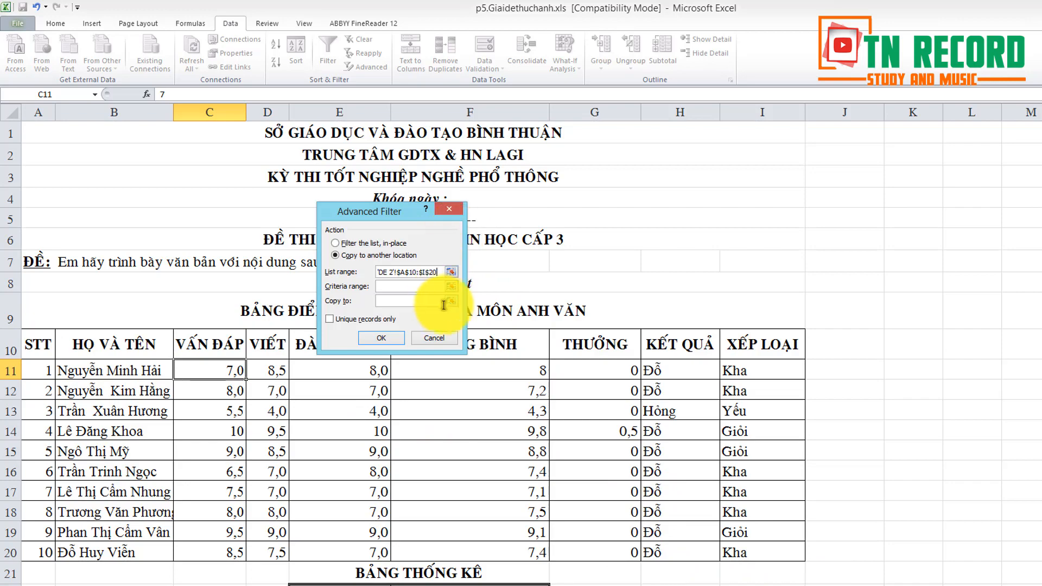
# Set the filter's criteria range to the KẾT QUẢ and Đỗ cells, E36:E37.
pyautogui.click(451, 286)
pyautogui.scroll(-6, 460, 414)
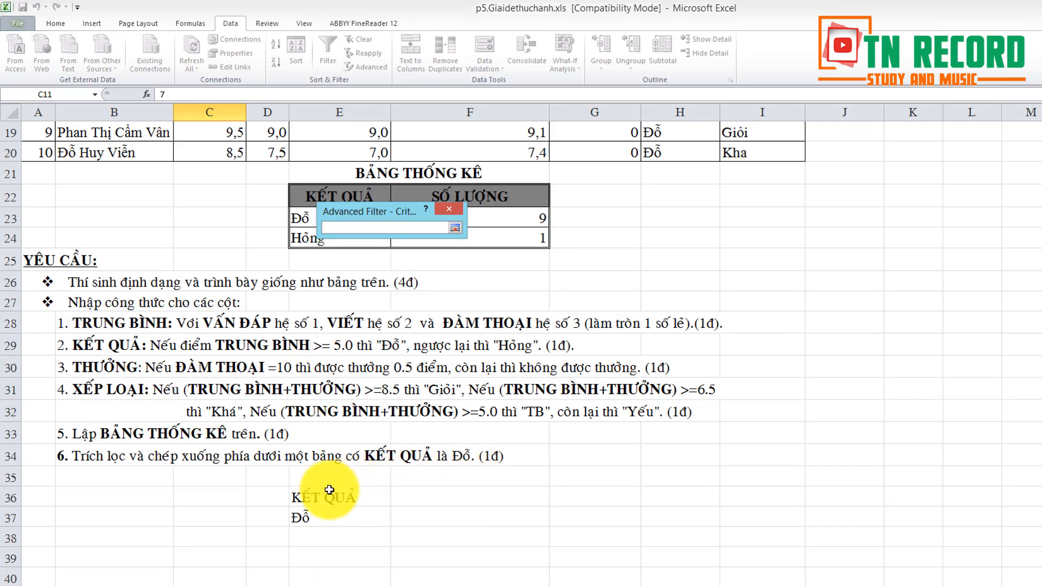
pyautogui.moveTo(329, 490); pyautogui.dragTo(326, 518)
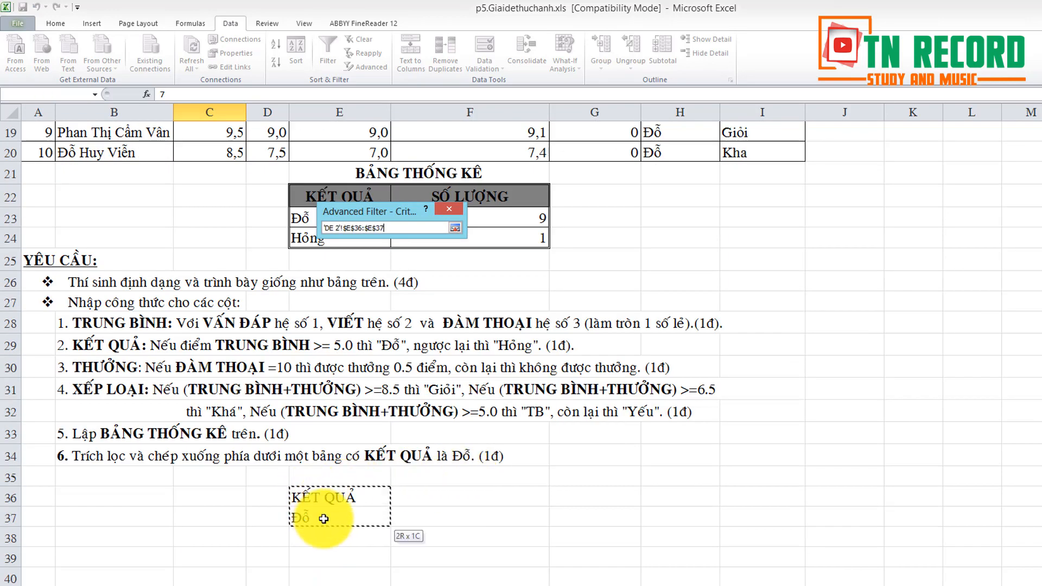
pyautogui.click(459, 228)
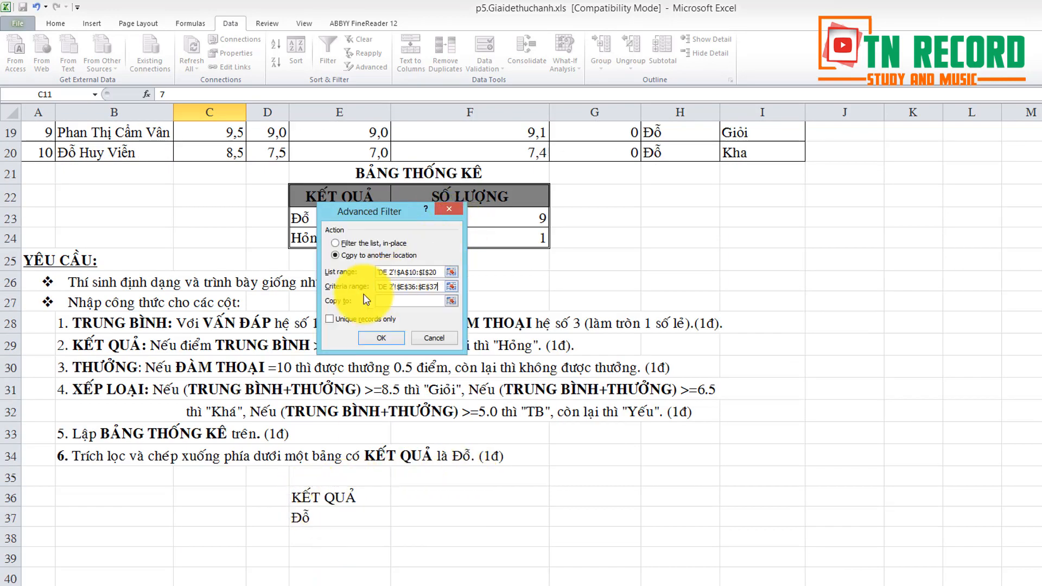
# Set A39 as the filter's copy destination and extract the matching rows there.
pyautogui.click(453, 302)
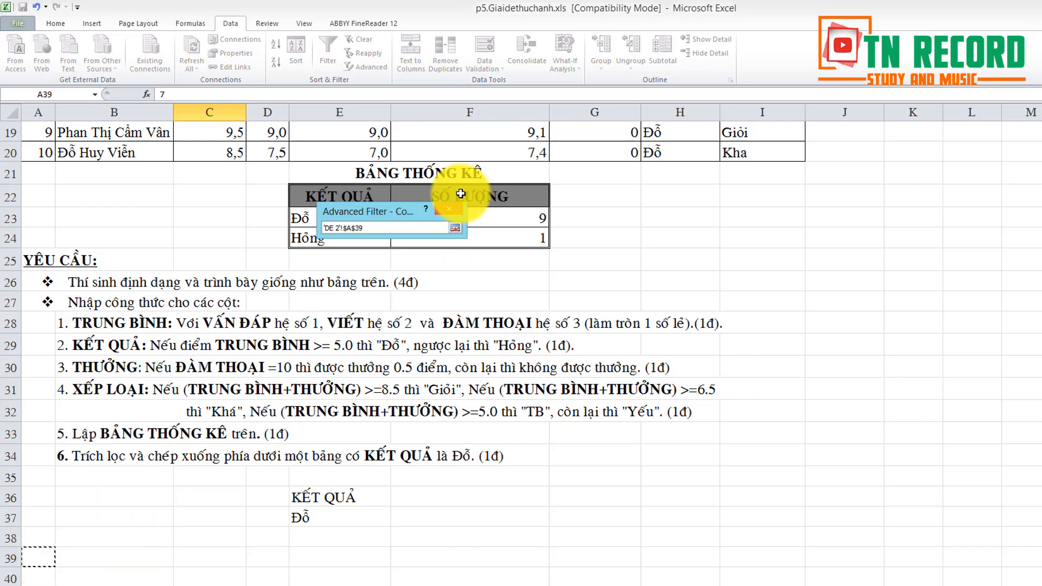
pyautogui.click(455, 228)
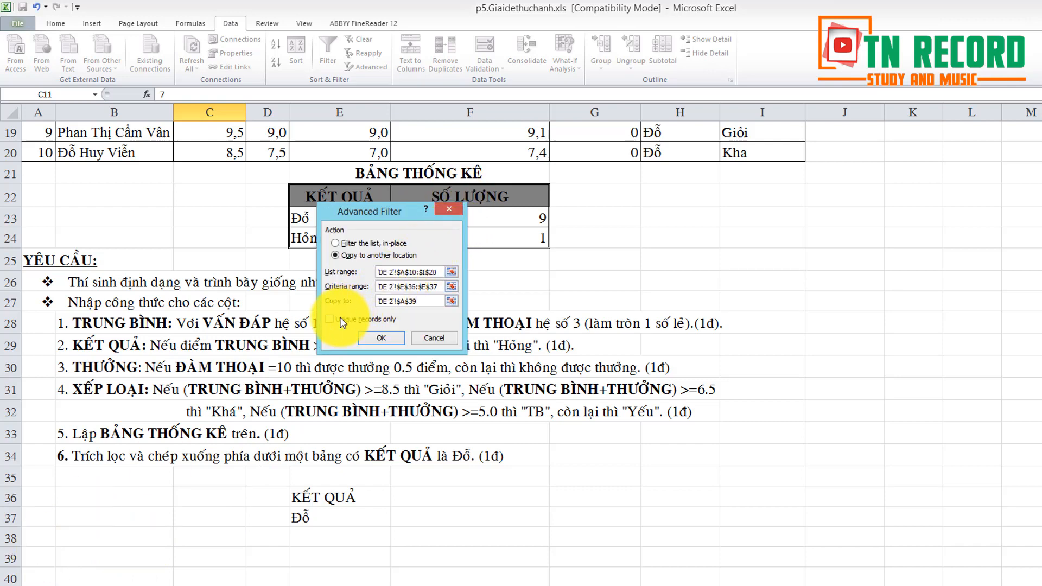
pyautogui.click(380, 337)
# Check the extracted table starting at A39, especially the results in its KẾT QUẢ column.
pyautogui.scroll(3, 425, 344)
pyautogui.scroll(-5, 543, 396)
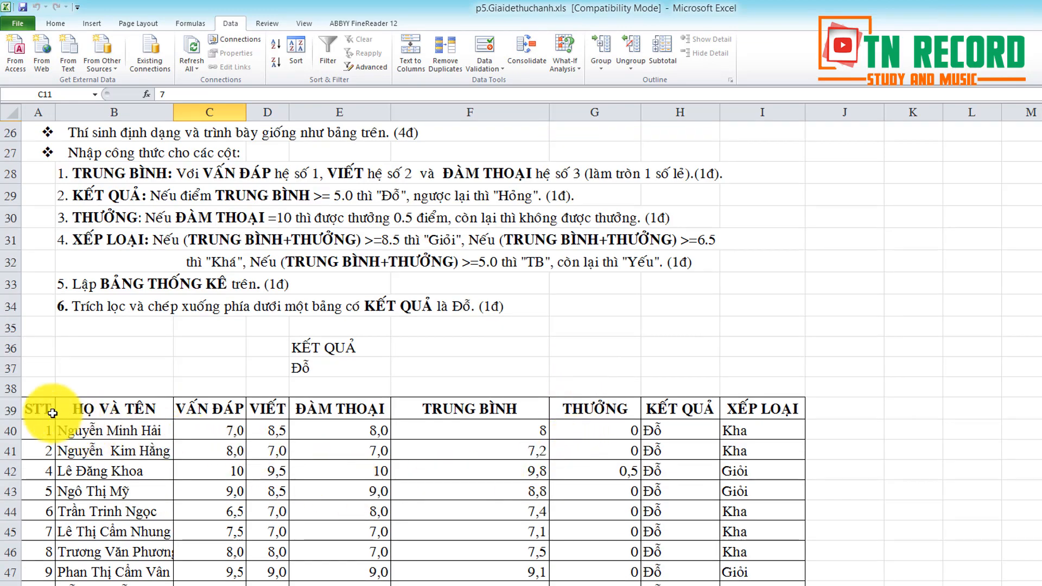
pyautogui.moveTo(37, 409); pyautogui.dragTo(754, 584)
pyautogui.click(929, 448)
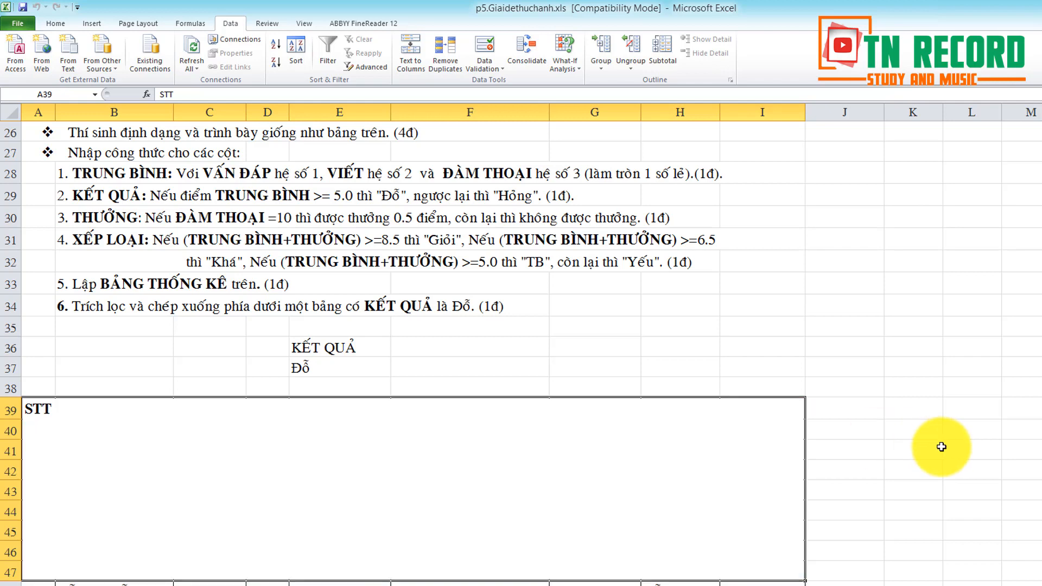
pyautogui.moveTo(677, 432); pyautogui.dragTo(679, 558)
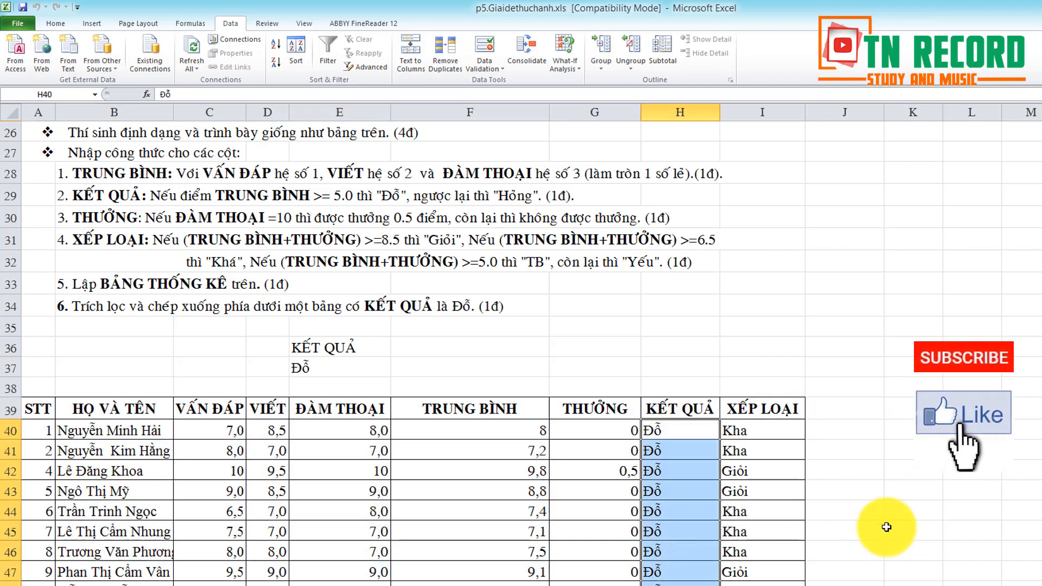
pyautogui.click(906, 524)
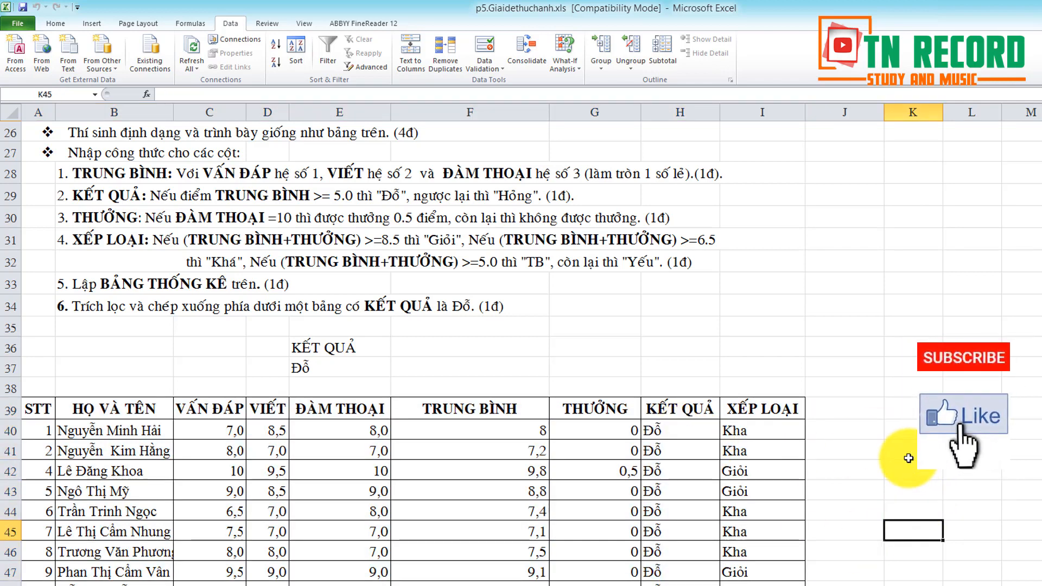